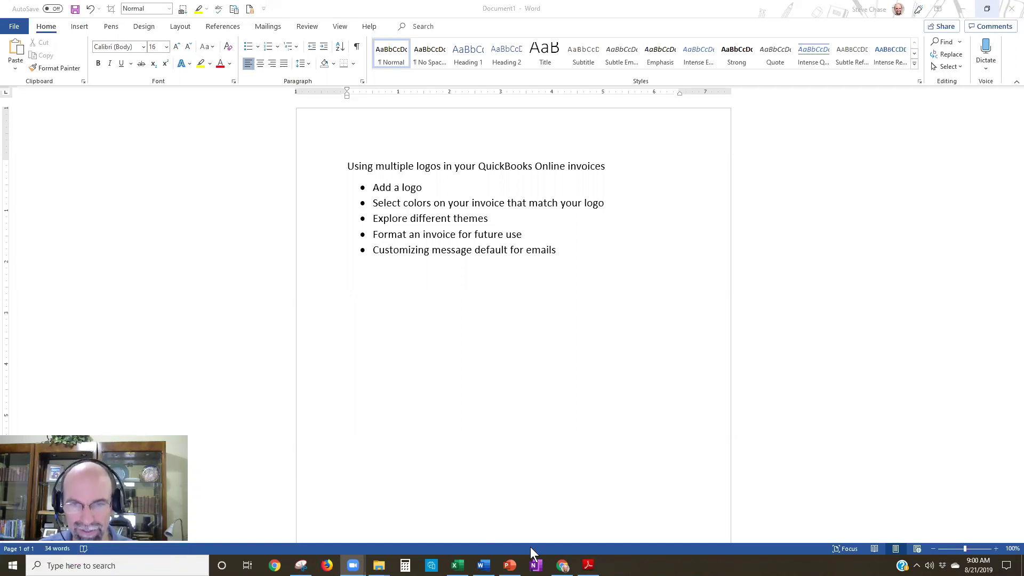
Bring QuickBooks forward and open Account and Settings from the dashboard's gear menu
mouse_move(563, 565)
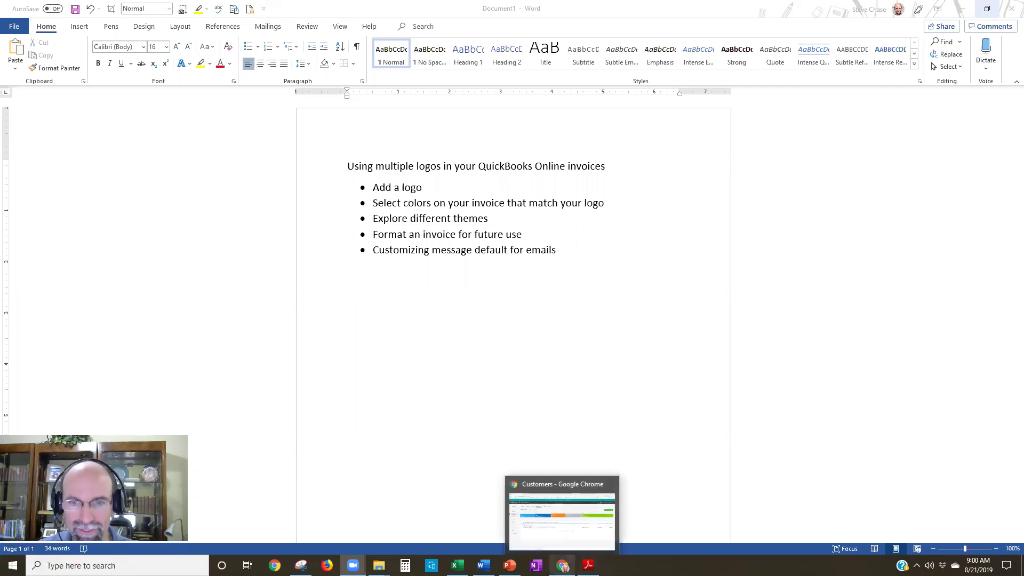
left_click(563, 534)
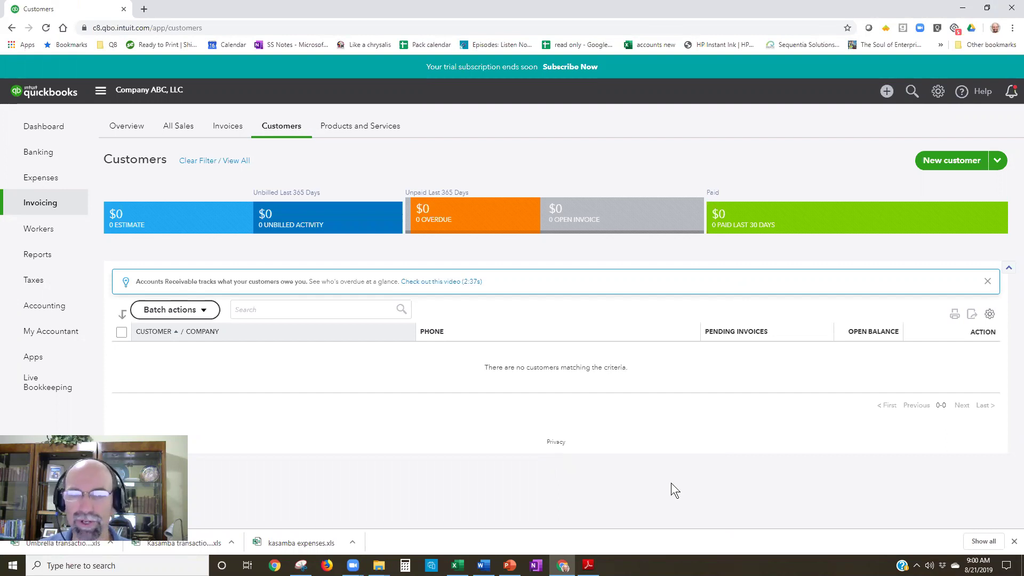
left_click(53, 126)
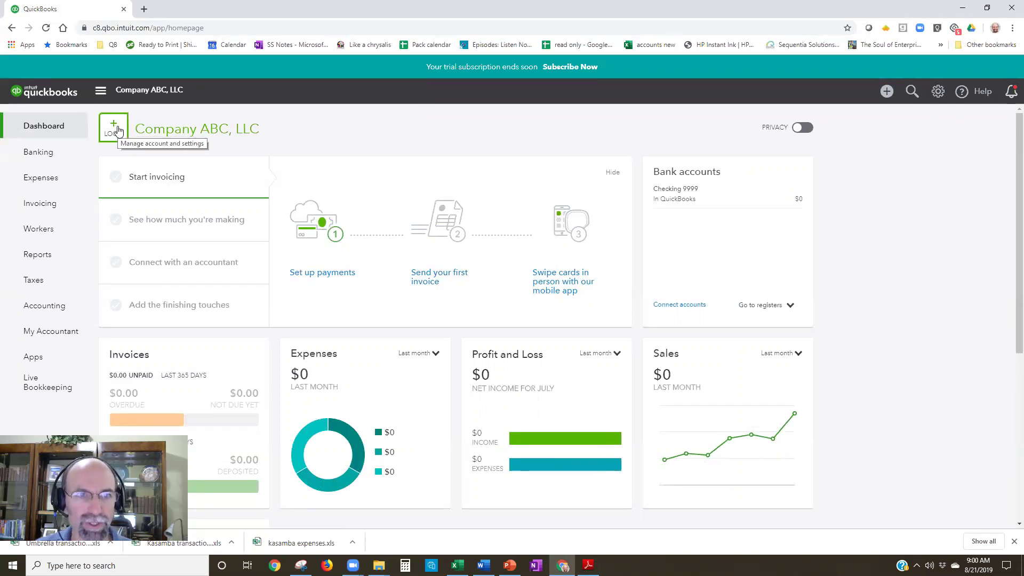
left_click(938, 91)
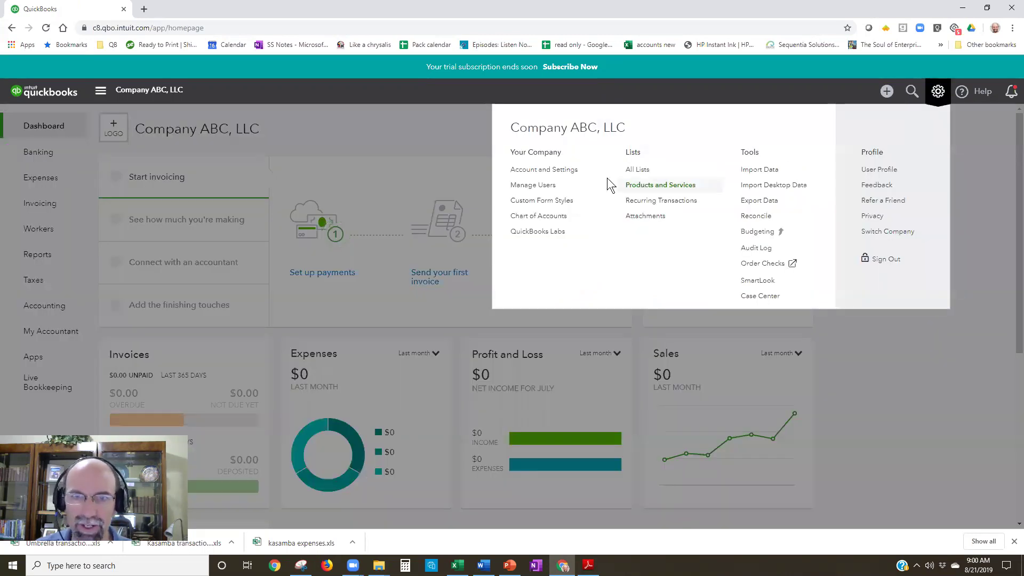
left_click(555, 172)
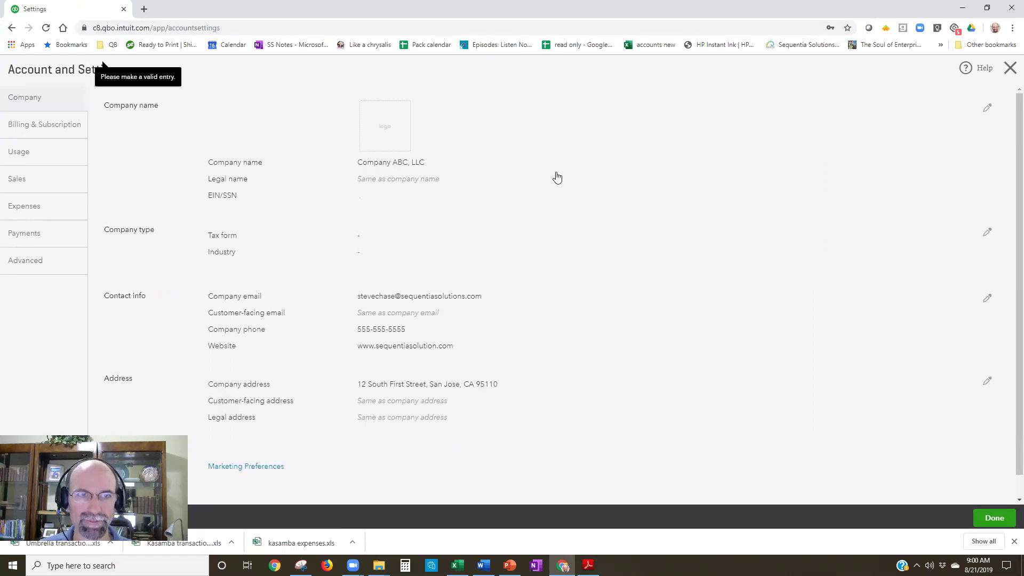
Upload sequentia solutions square.jpg, the BW logo and rectangle right logo.jpg as company logos
left_click(388, 130)
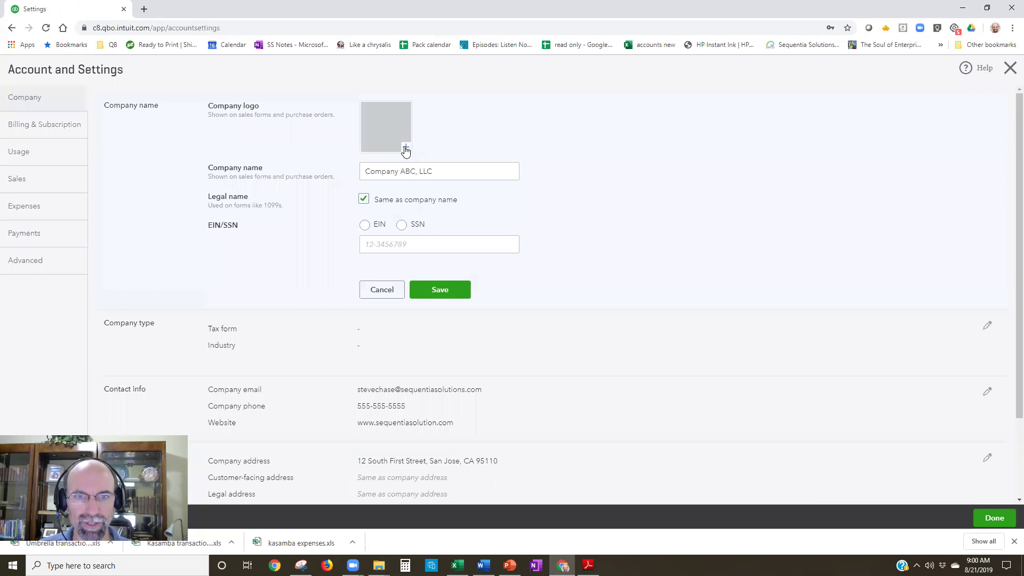
left_click(404, 146)
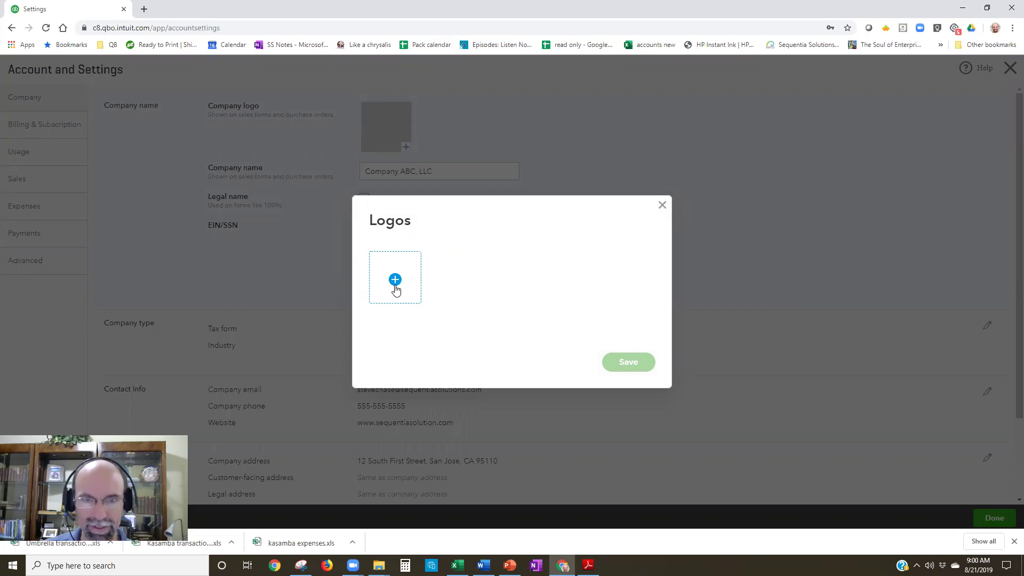
left_click(395, 289)
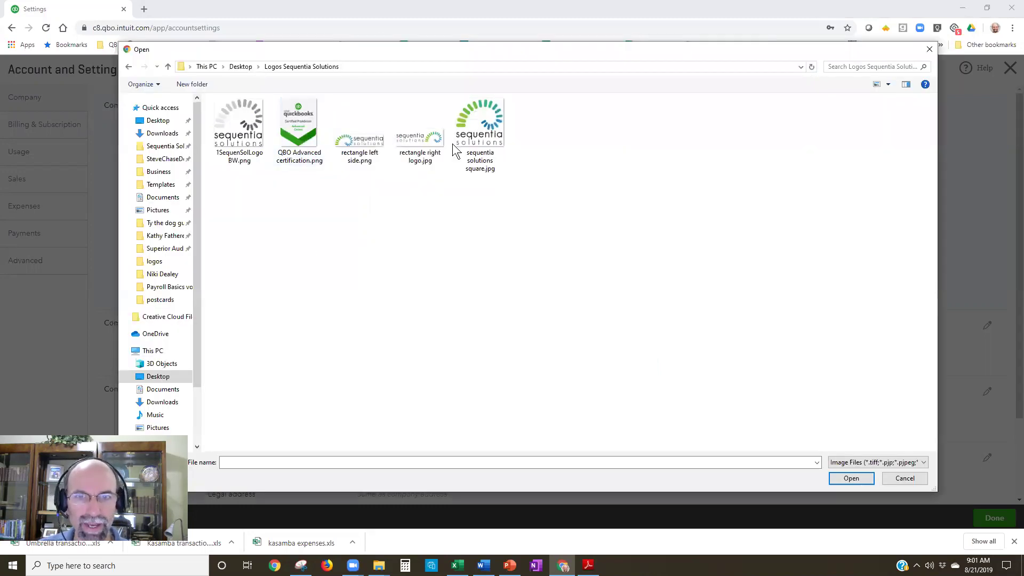
left_click(477, 133)
key("Return")
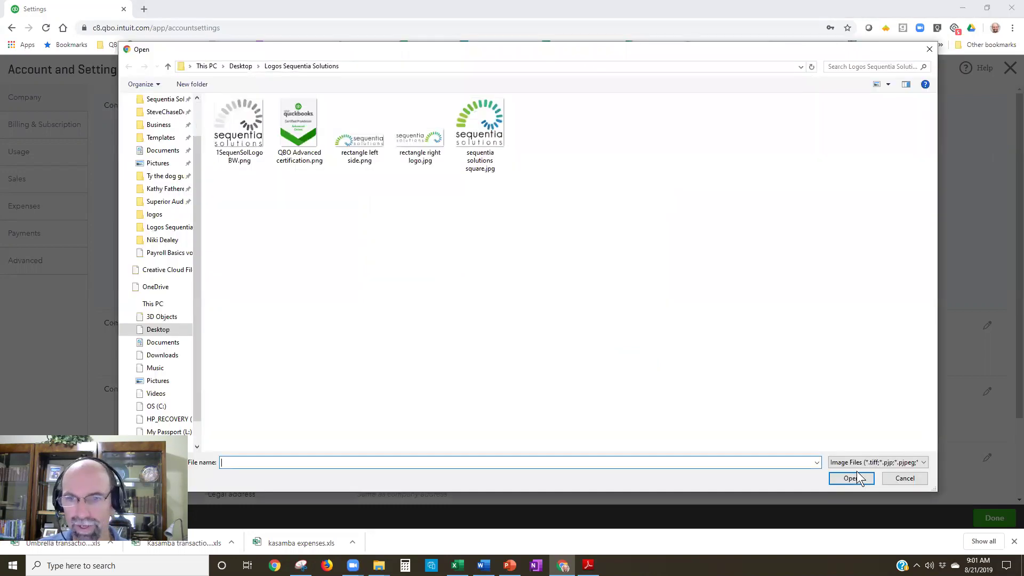
left_click(853, 478)
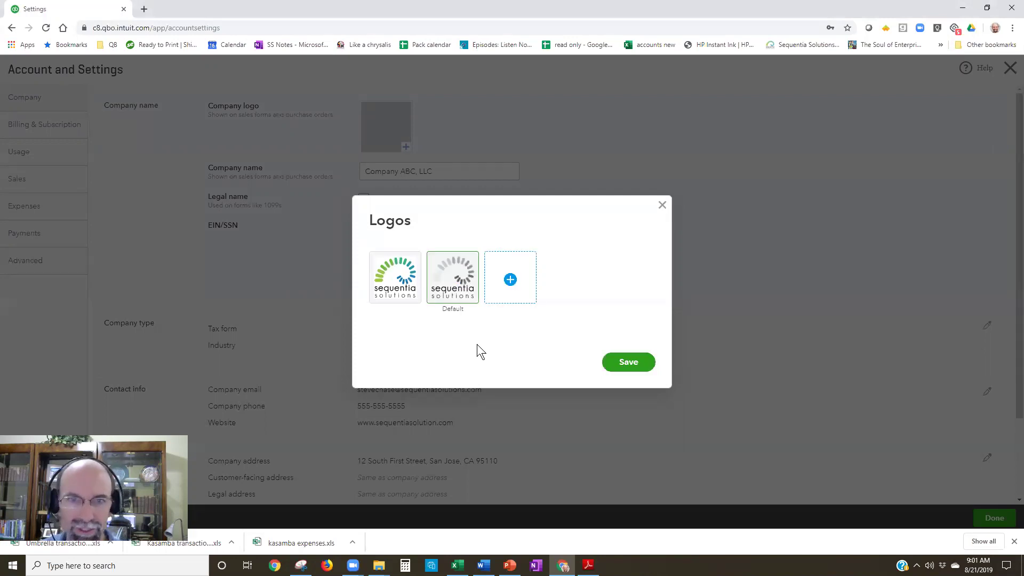
left_click(510, 280)
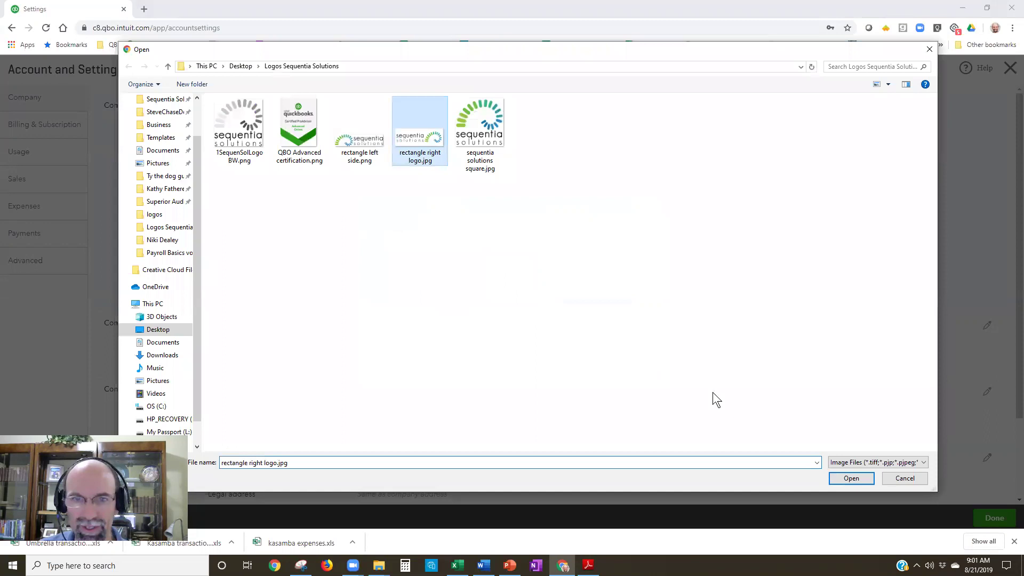
key("Return")
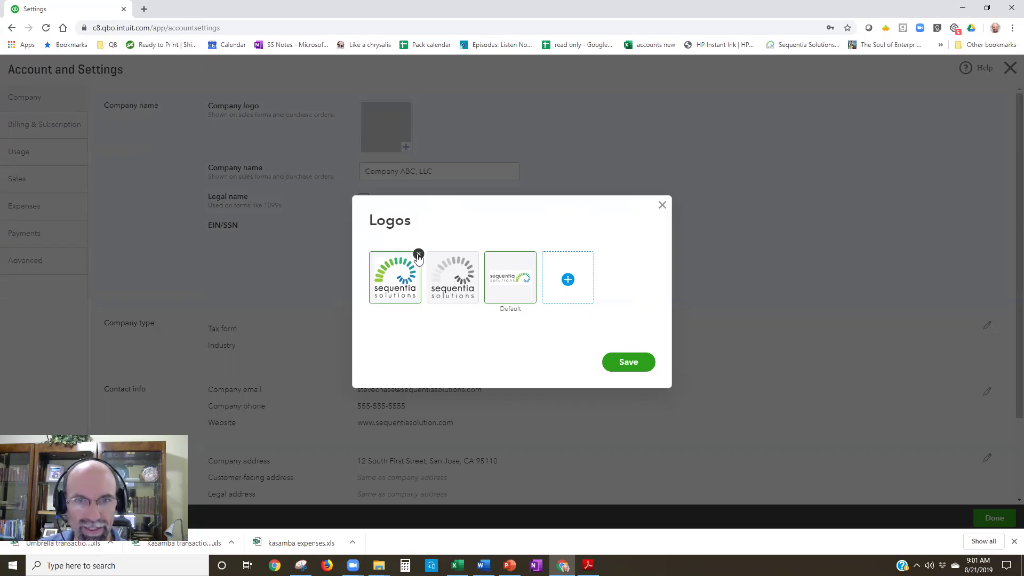
Delete the duplicate colour logo, re-add sequentia solutions square.jpg, and save the company name details
left_click(418, 254)
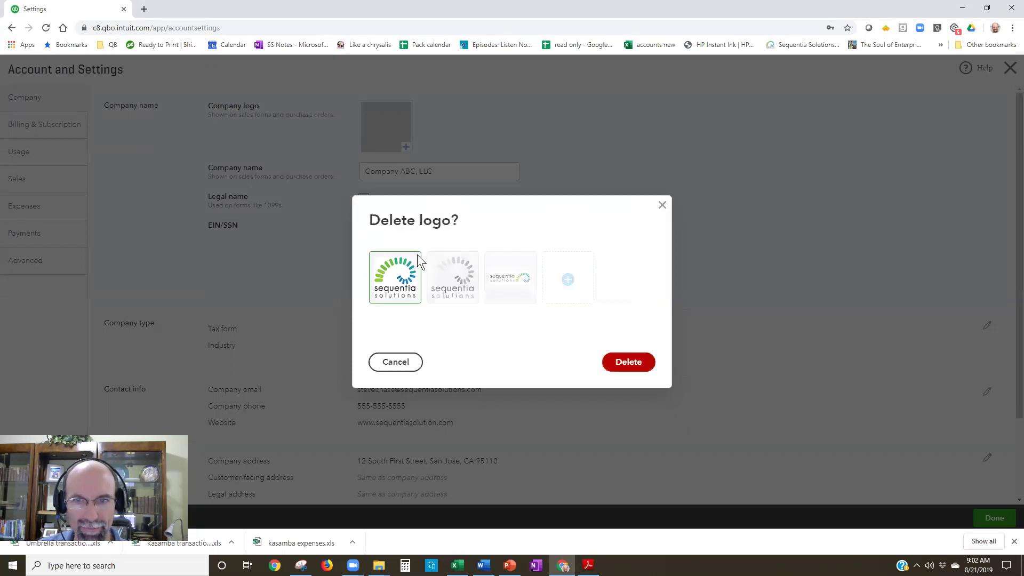
left_click(619, 362)
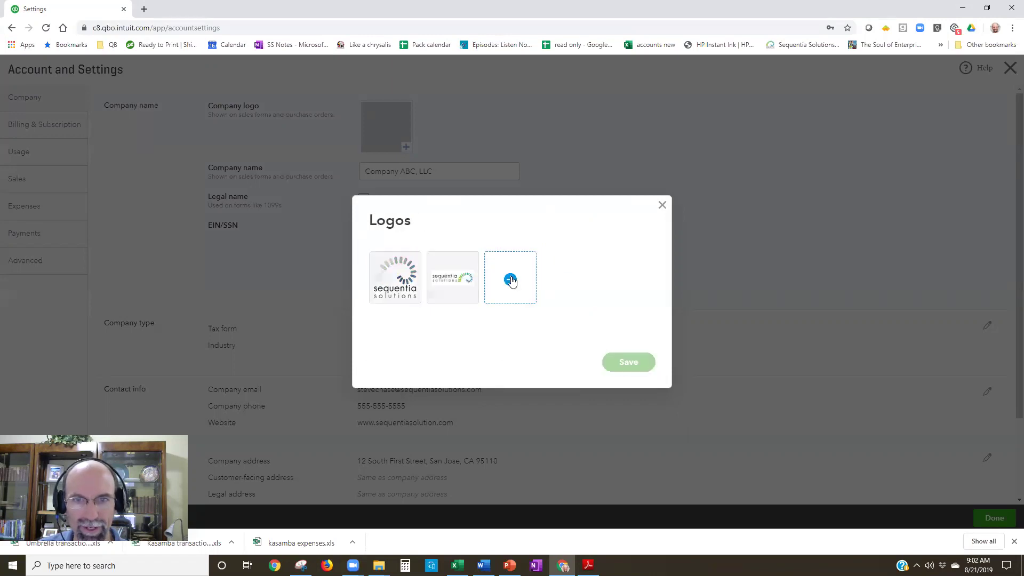
left_click(511, 280)
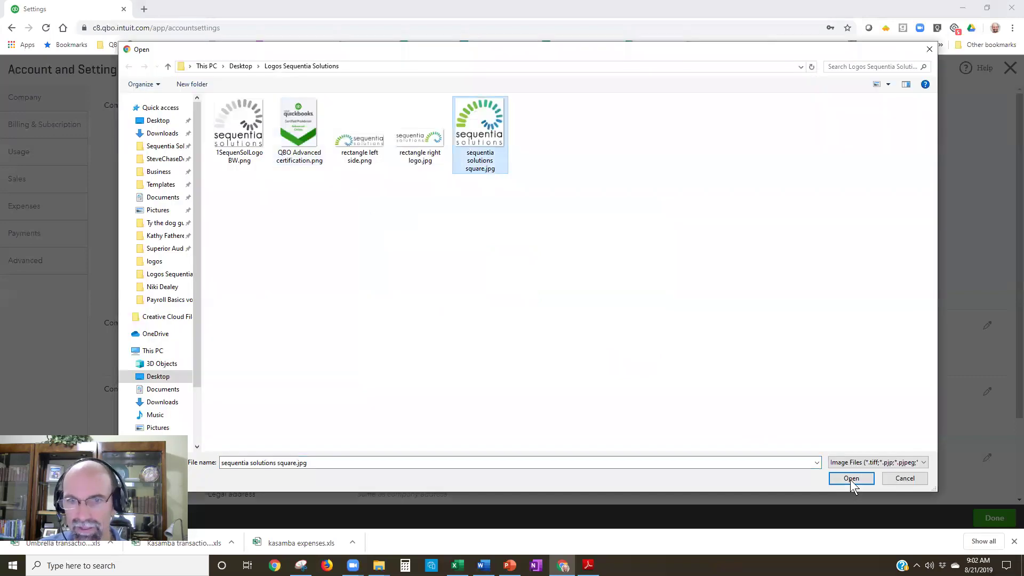
left_click(850, 479)
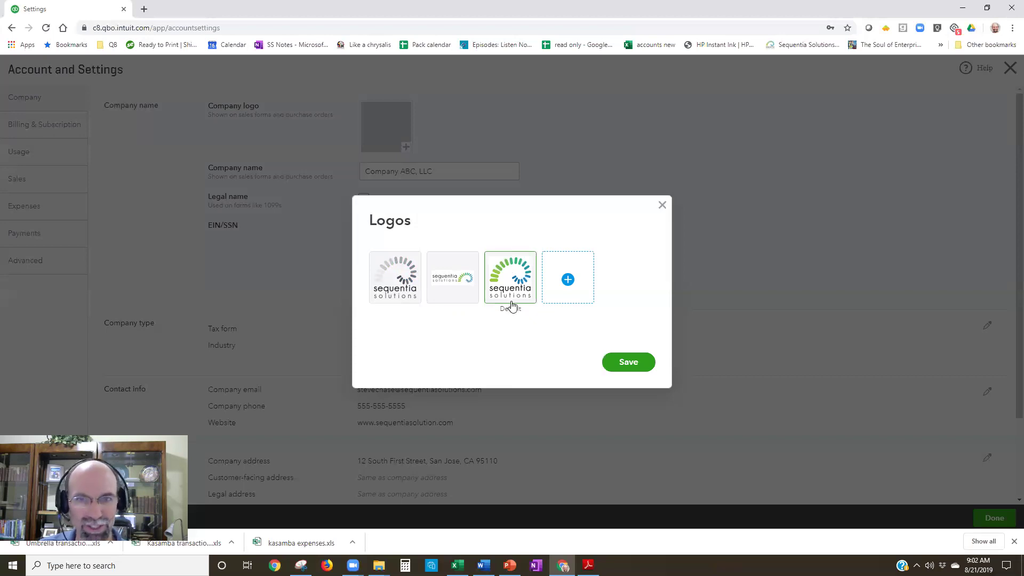
left_click(629, 363)
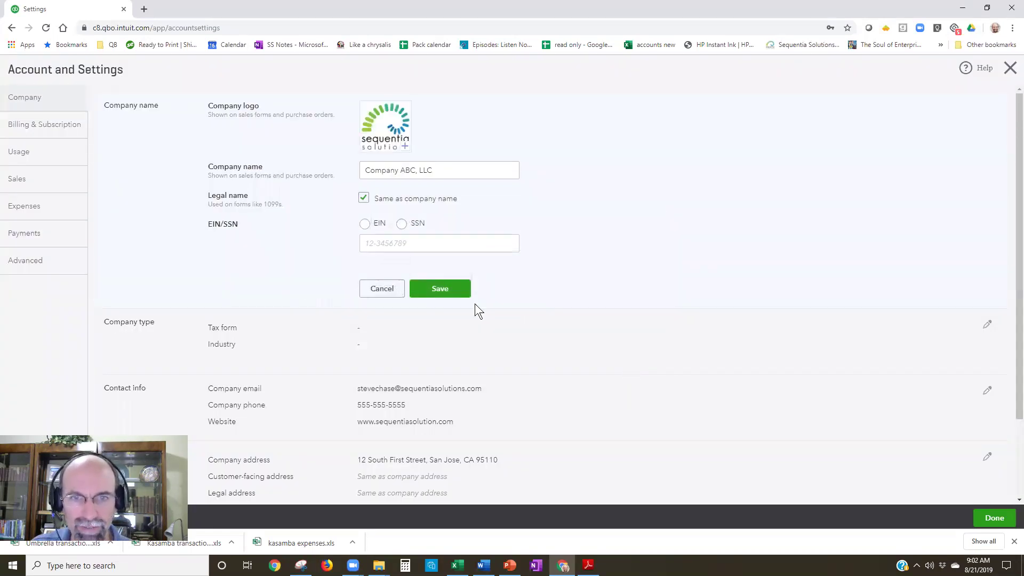
left_click(456, 288)
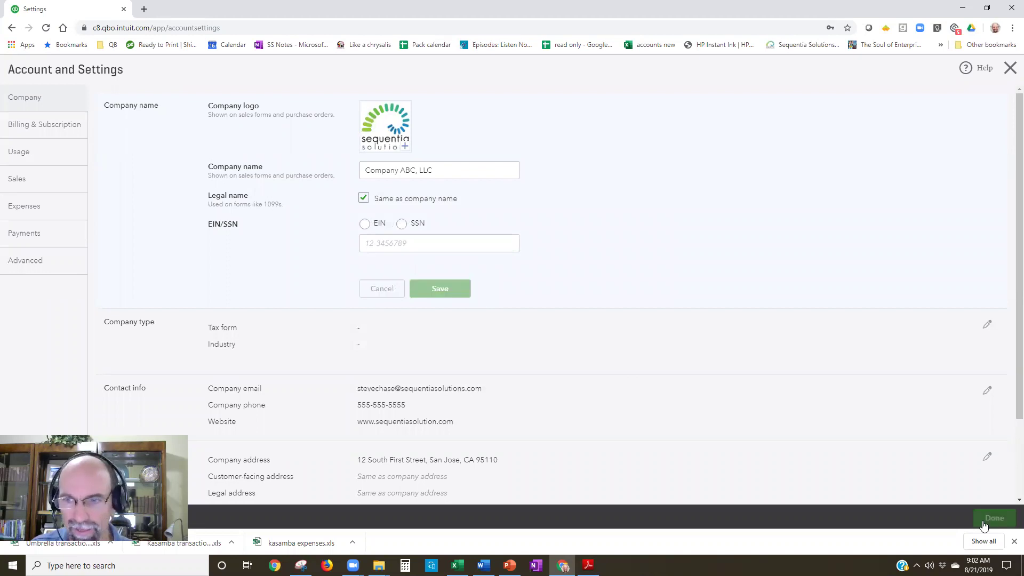
Go to Custom Form Styles from the gear menu and edit the Standard invoice style
key("Escape")
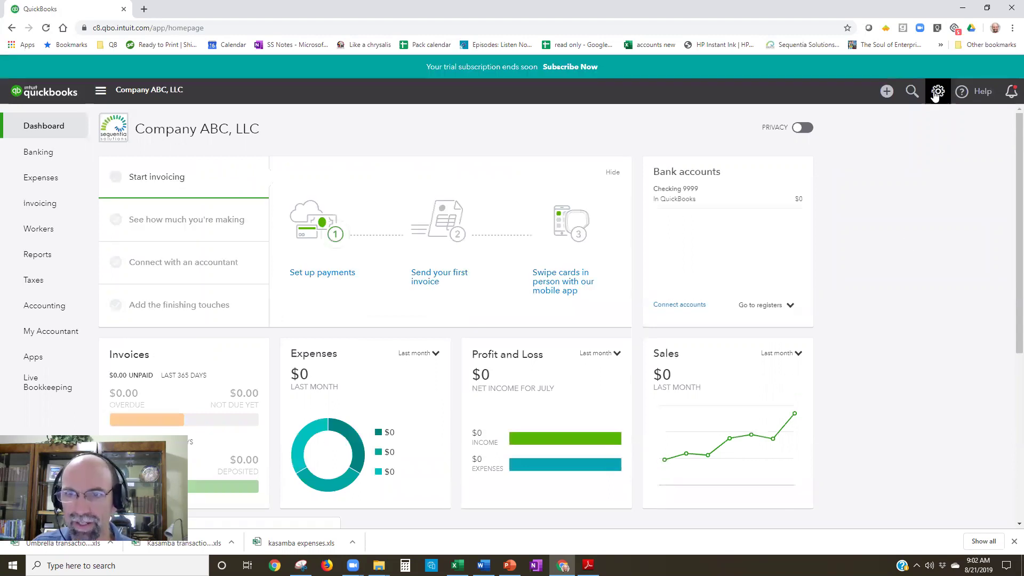
left_click(936, 92)
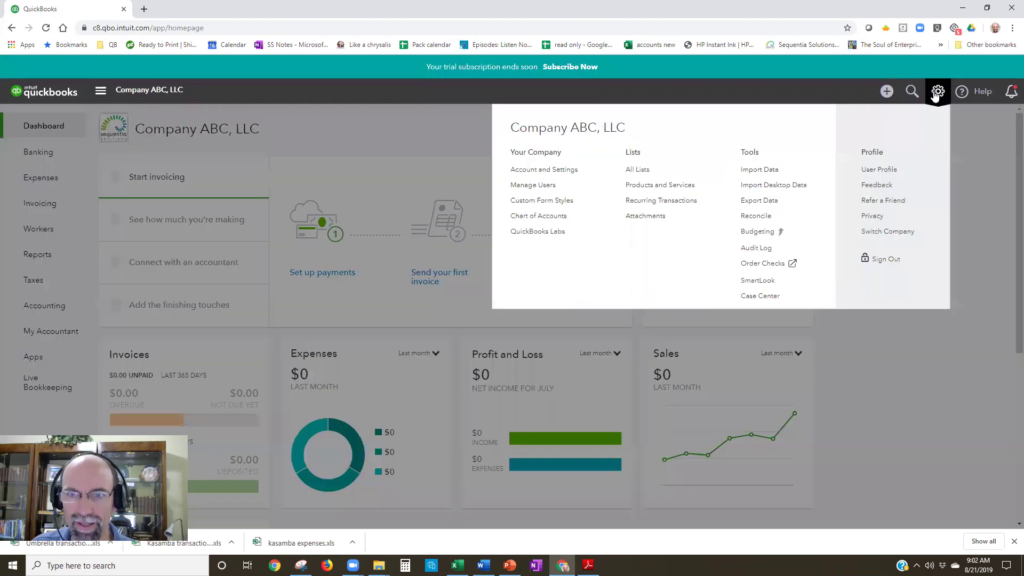
left_click(538, 205)
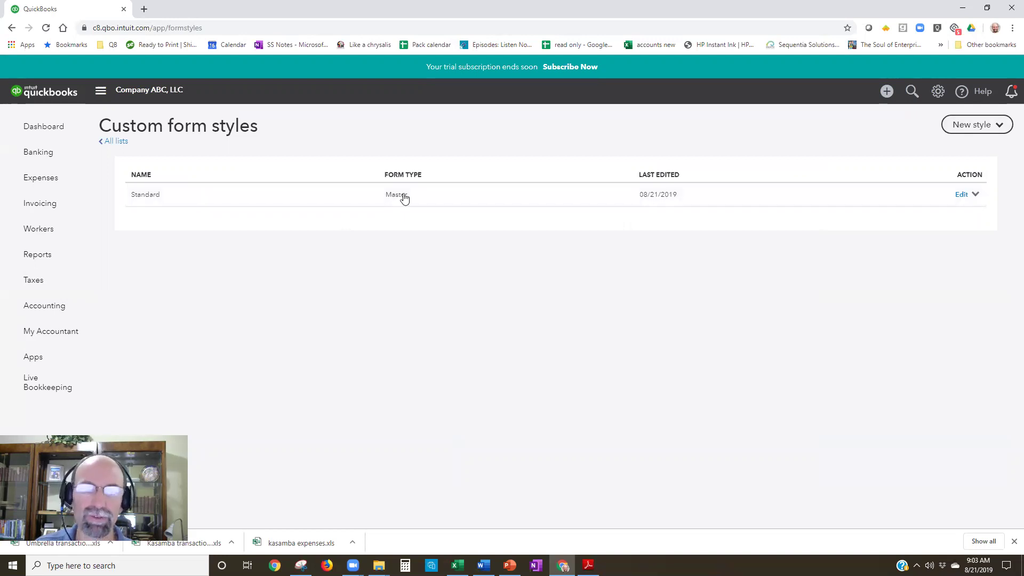
left_click(958, 128)
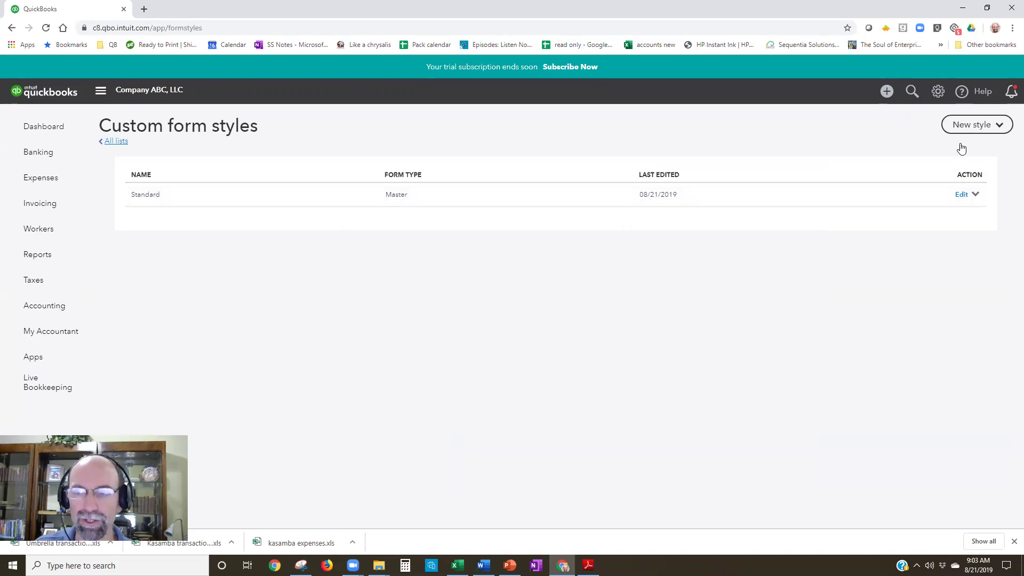
left_click(961, 152)
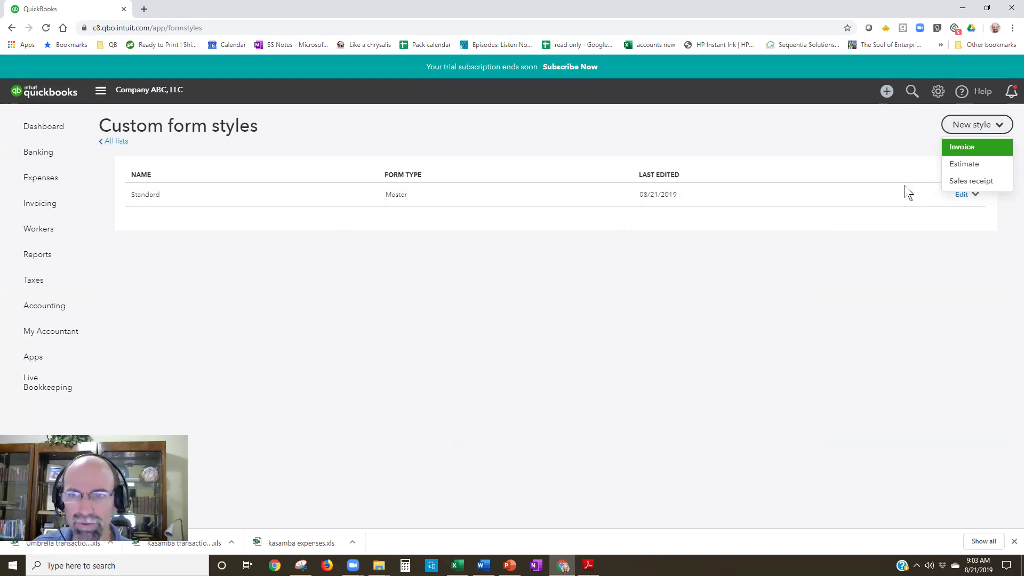
left_click(910, 212)
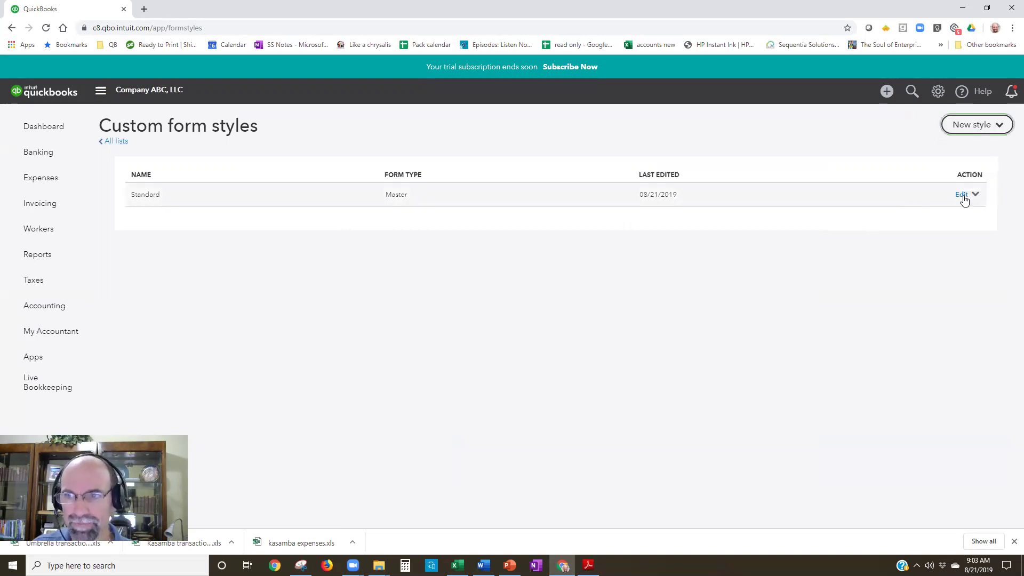
left_click(963, 197)
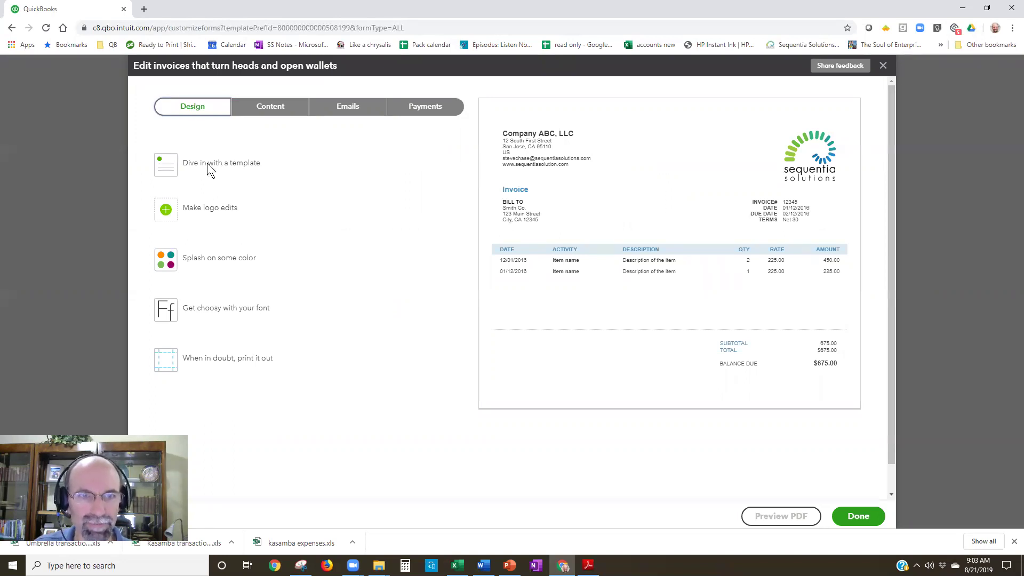
left_click(171, 174)
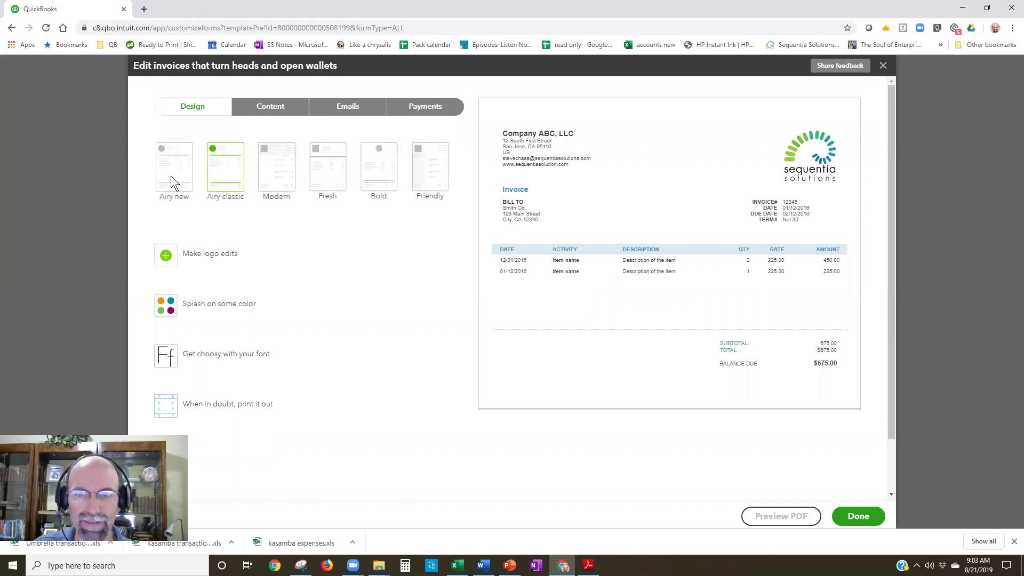
left_click(171, 175)
left_click(210, 177)
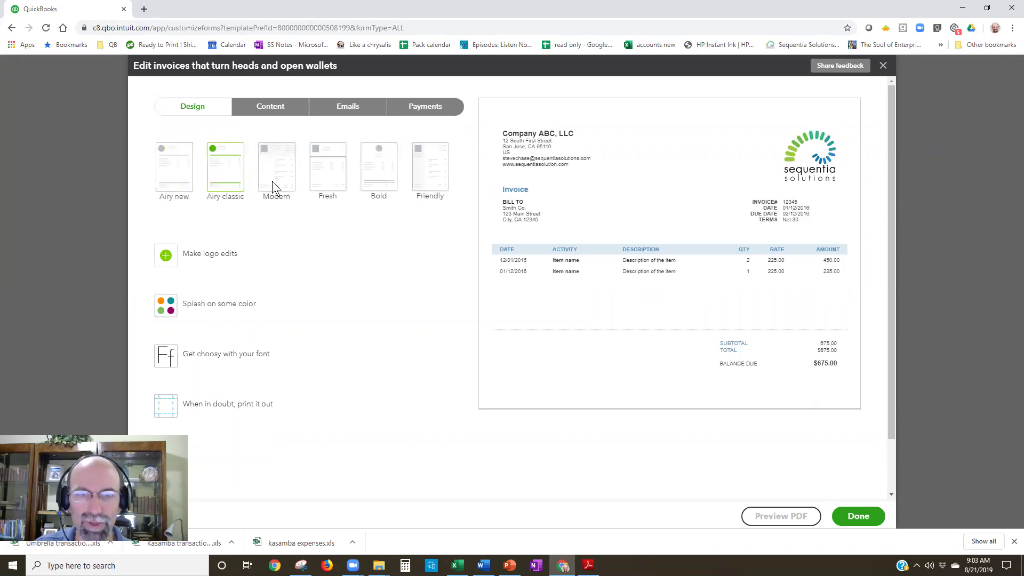
left_click(281, 180)
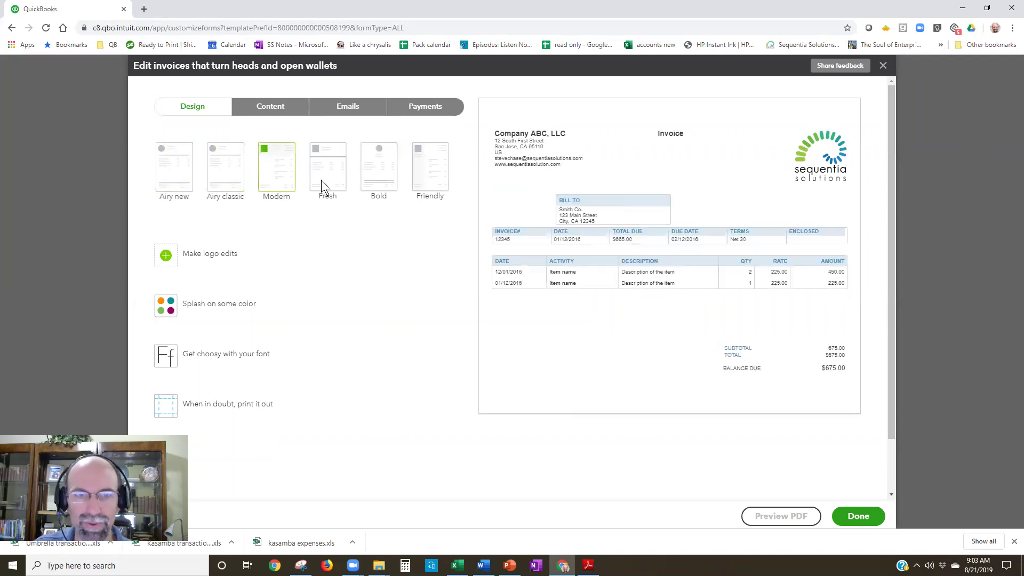
left_click(321, 180)
left_click(374, 180)
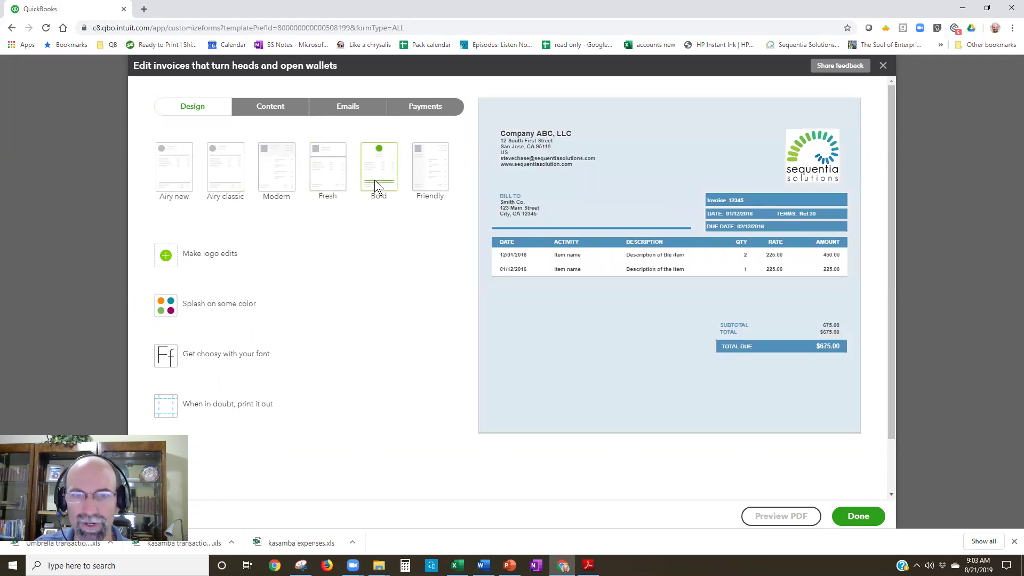
left_click(421, 181)
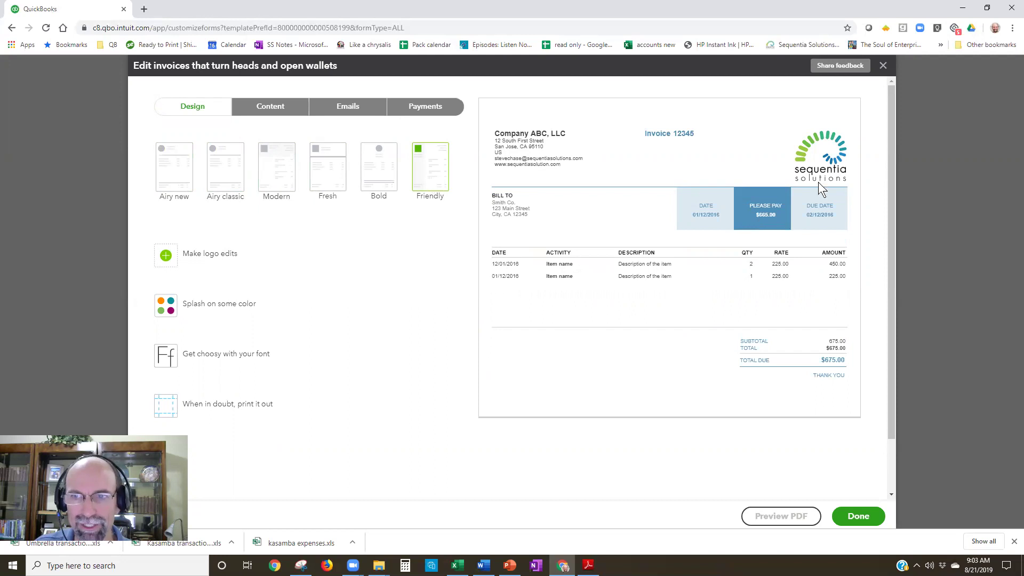
Make the invoice logo size L and place it on the right of the header
left_click(224, 258)
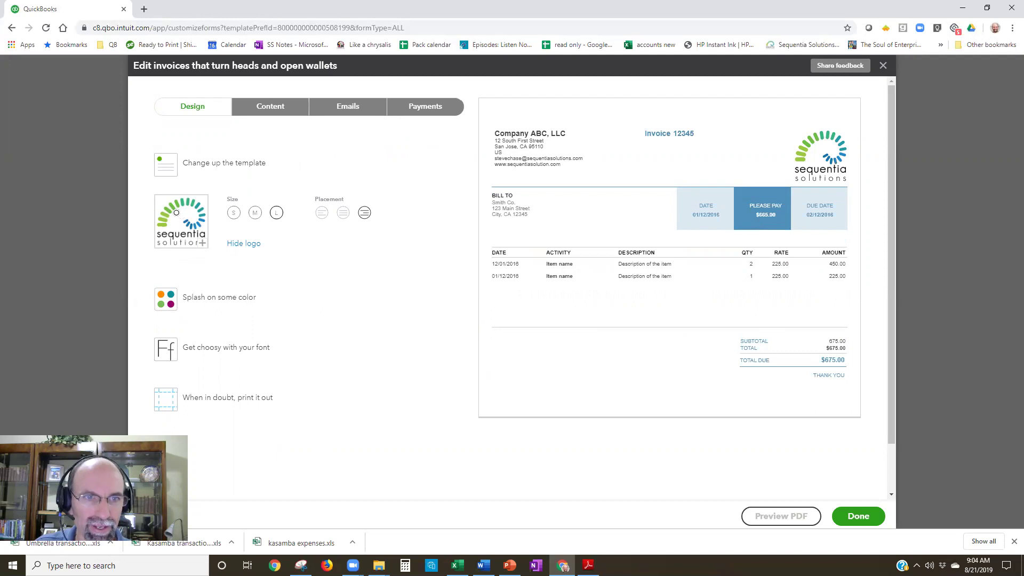
left_click(191, 218)
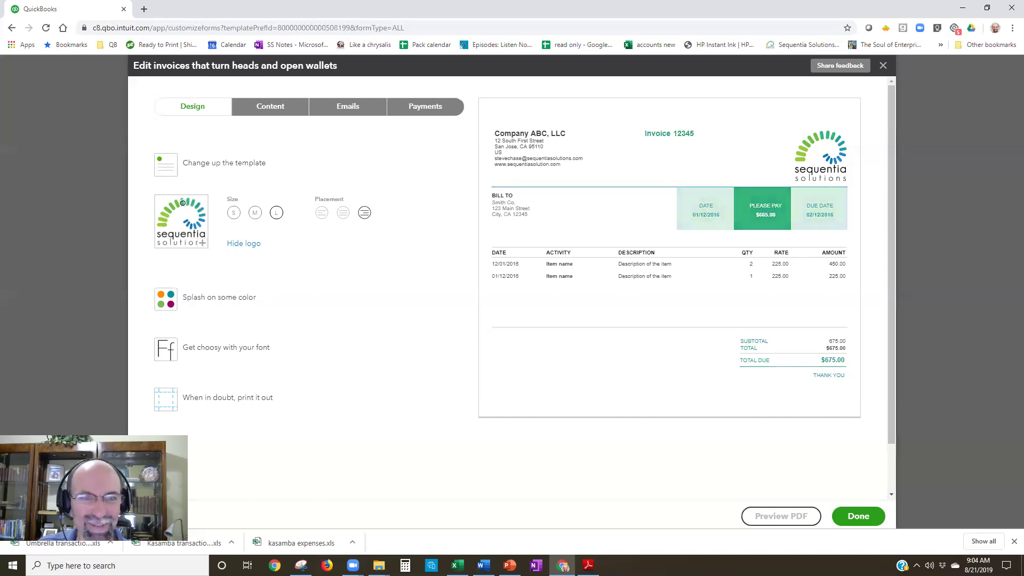
left_click(234, 213)
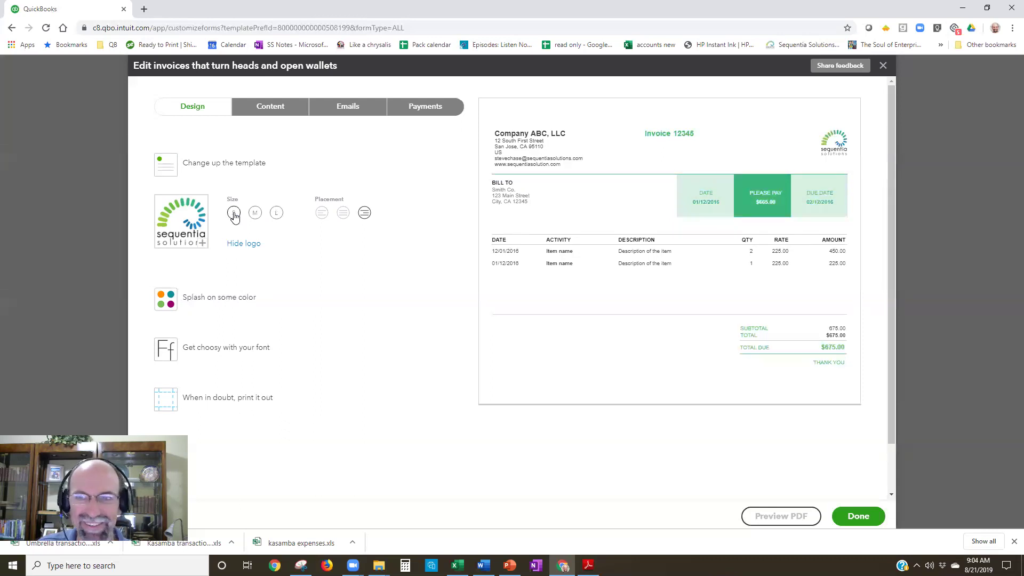
left_click(276, 214)
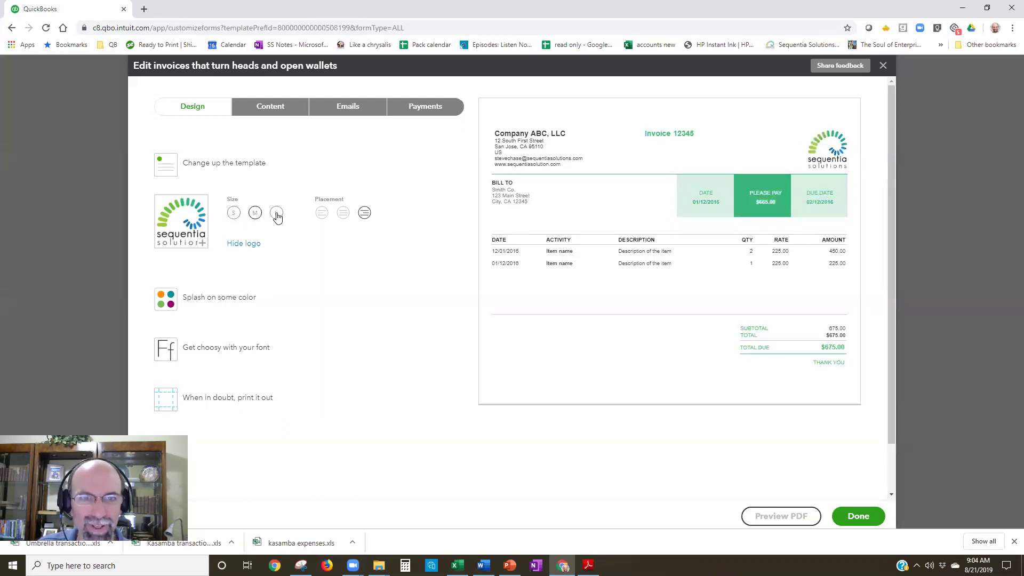
left_click(321, 214)
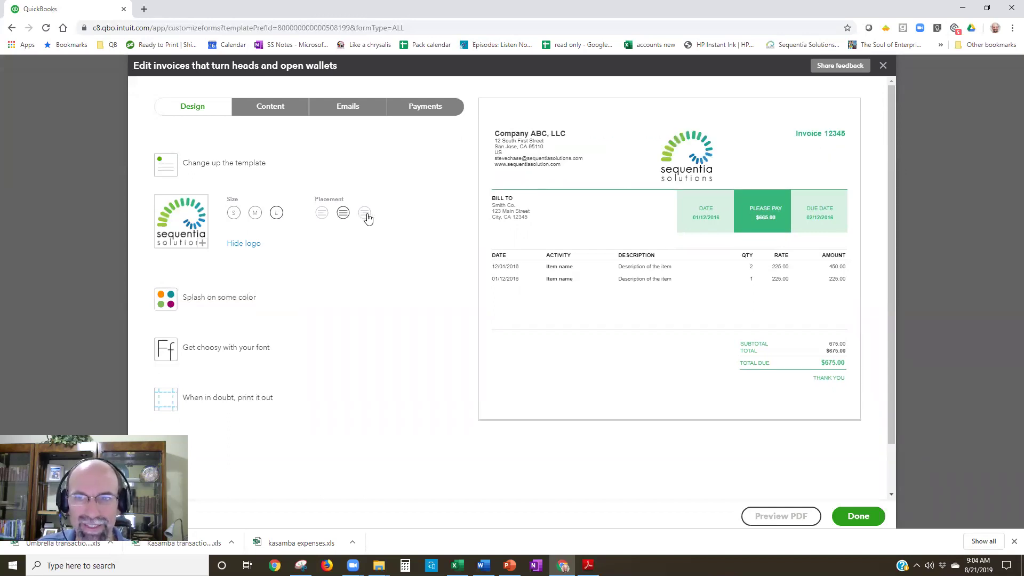
left_click(365, 214)
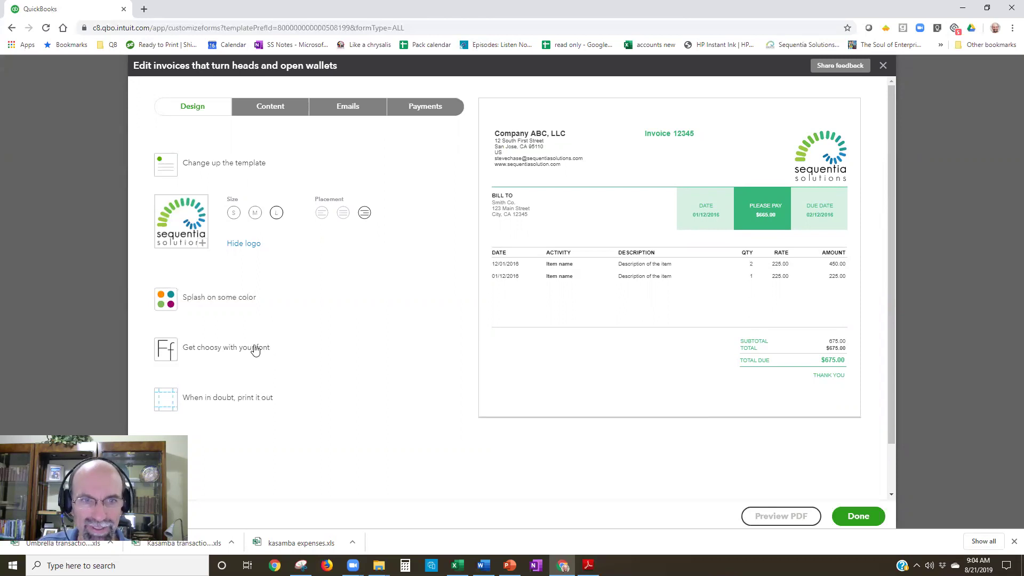
Set the invoice font to Arial Unicode MS at 12pt, then switch to the Content tab
left_click(216, 296)
left_click(215, 296)
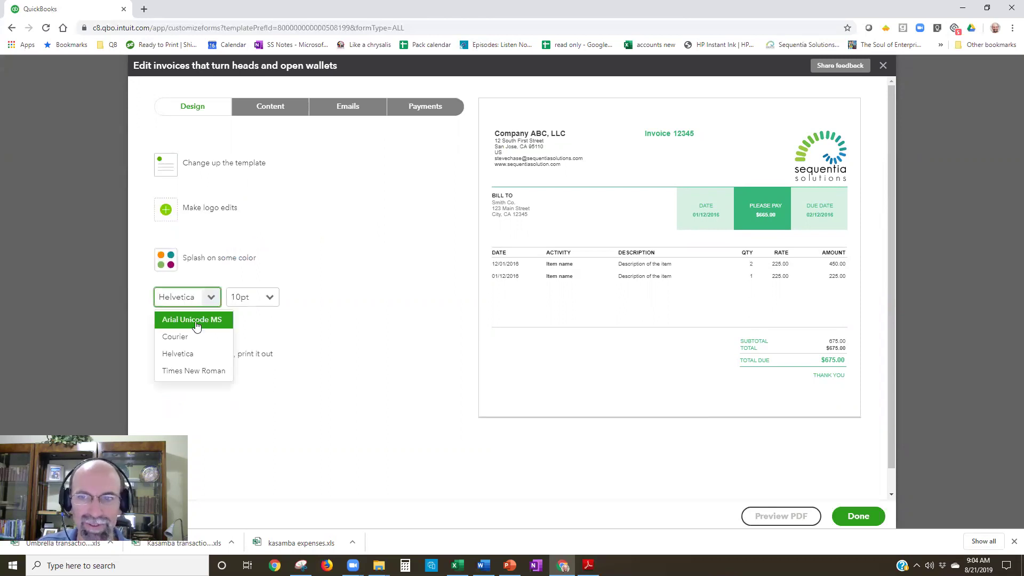
left_click(195, 322)
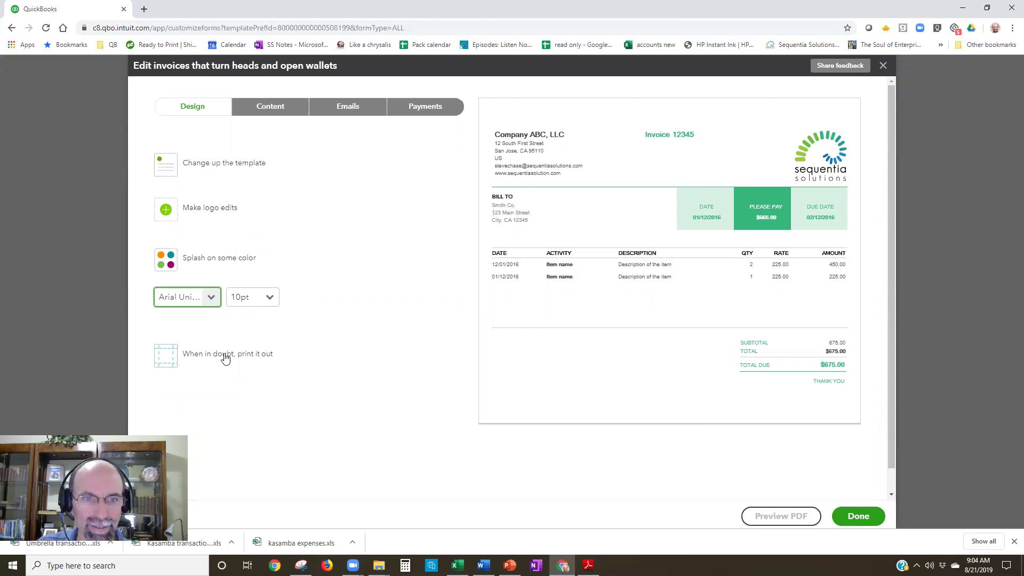
left_click(271, 298)
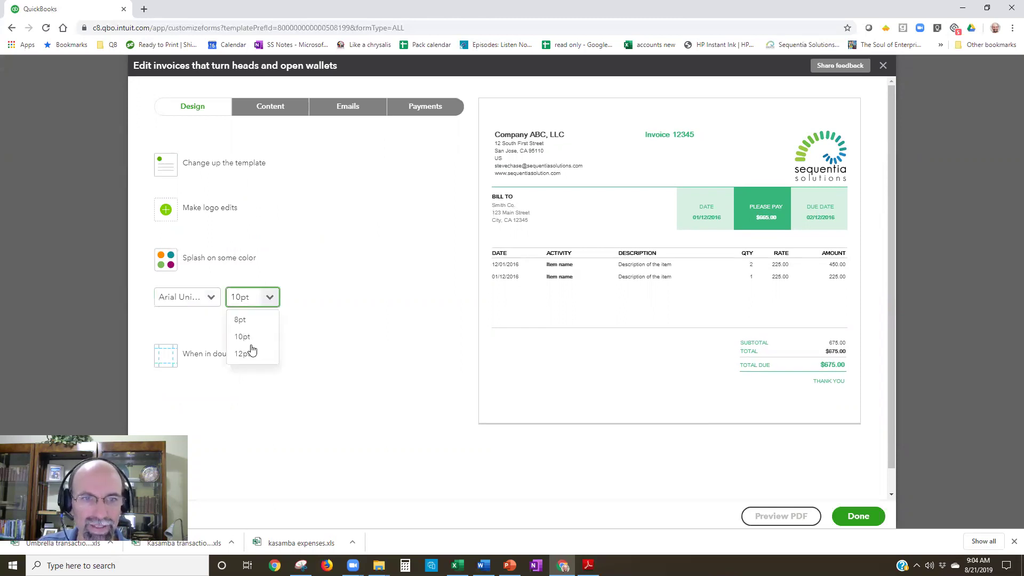
left_click(255, 354)
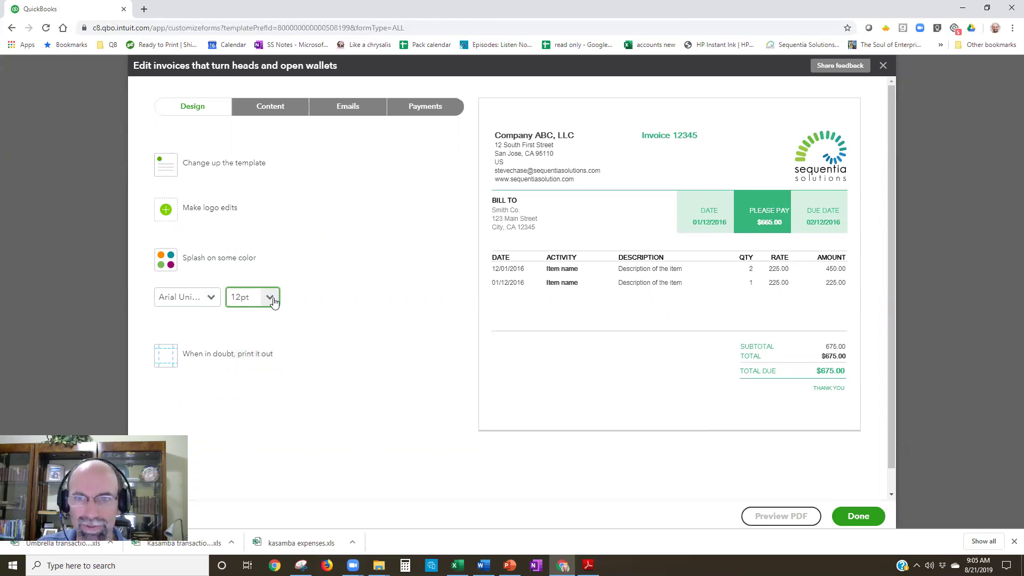
left_click(272, 108)
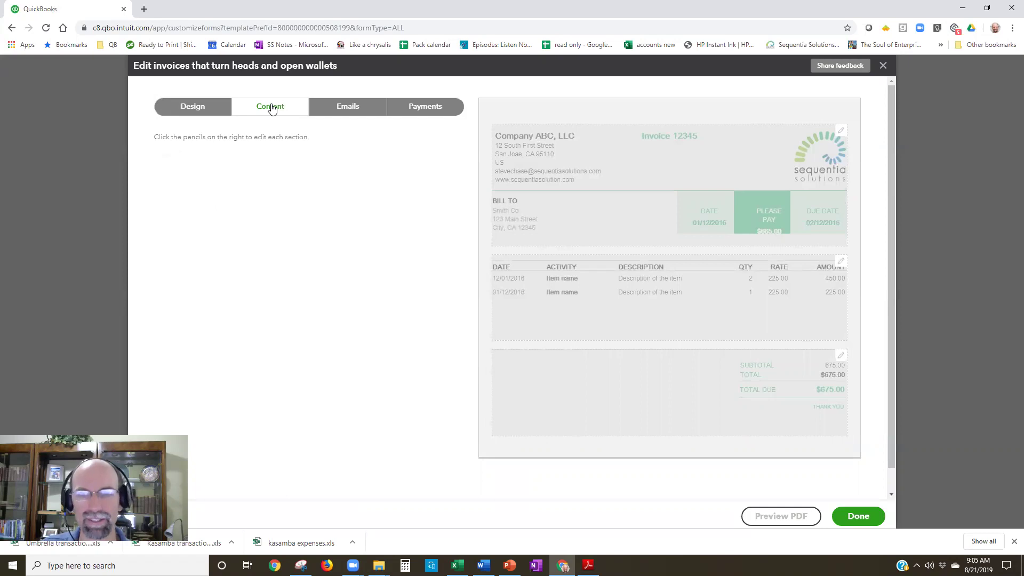
Open the invoice header section and select the 'Invoice' form name for editing
left_click(708, 175)
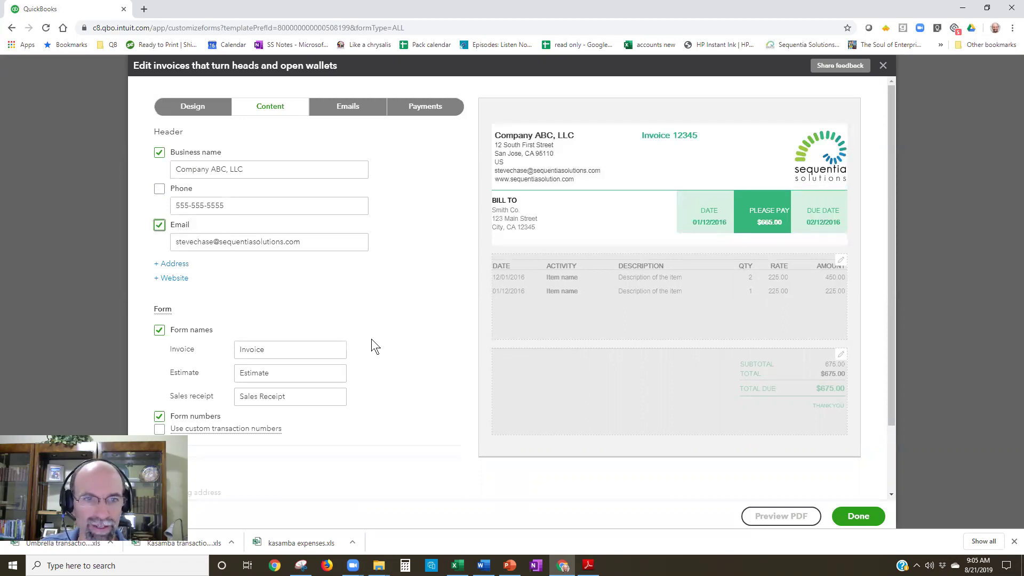
scroll(373, 340, "down", 2)
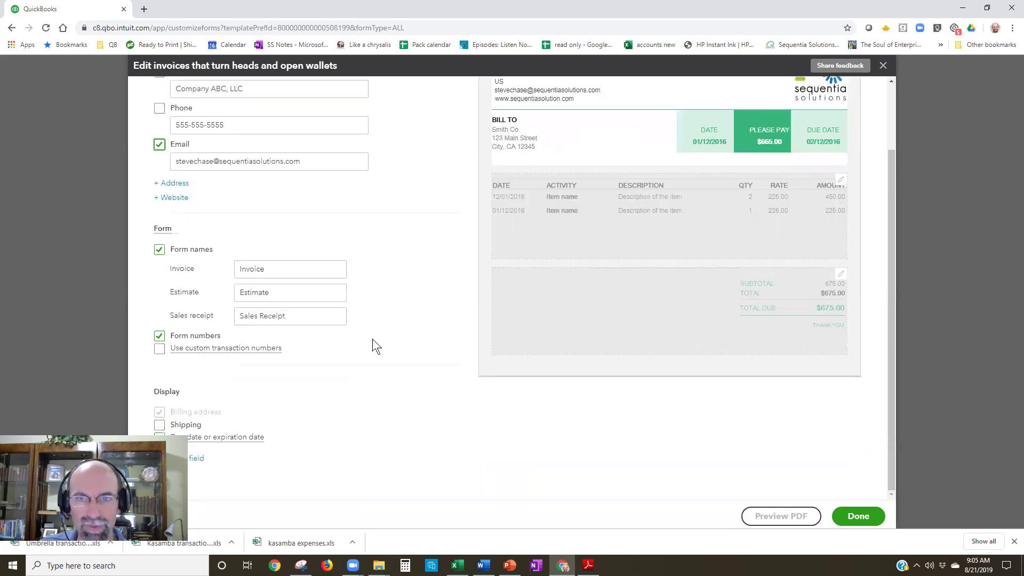
scroll(372, 341, "up", 2)
left_click(265, 349)
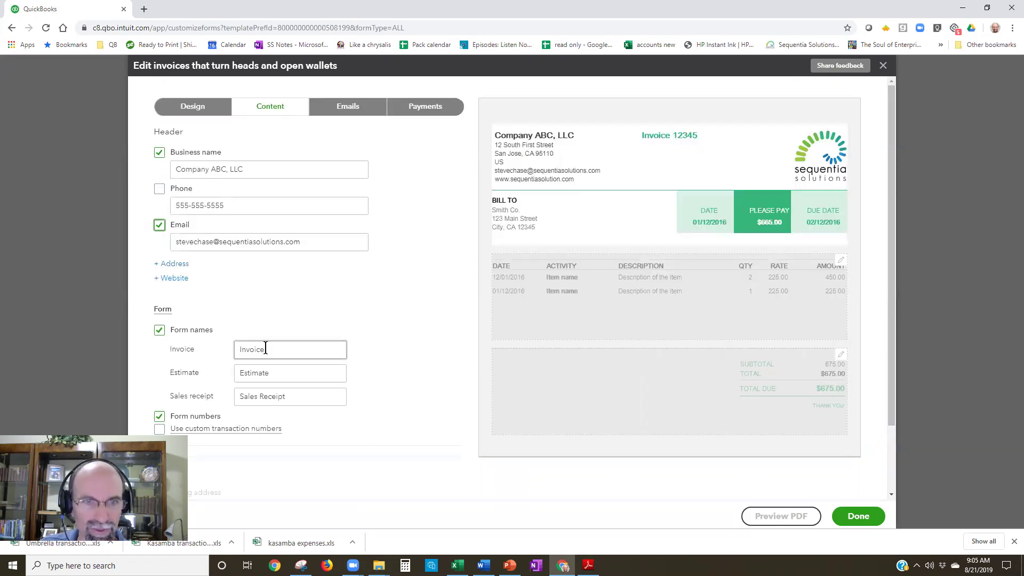
double_click(259, 352)
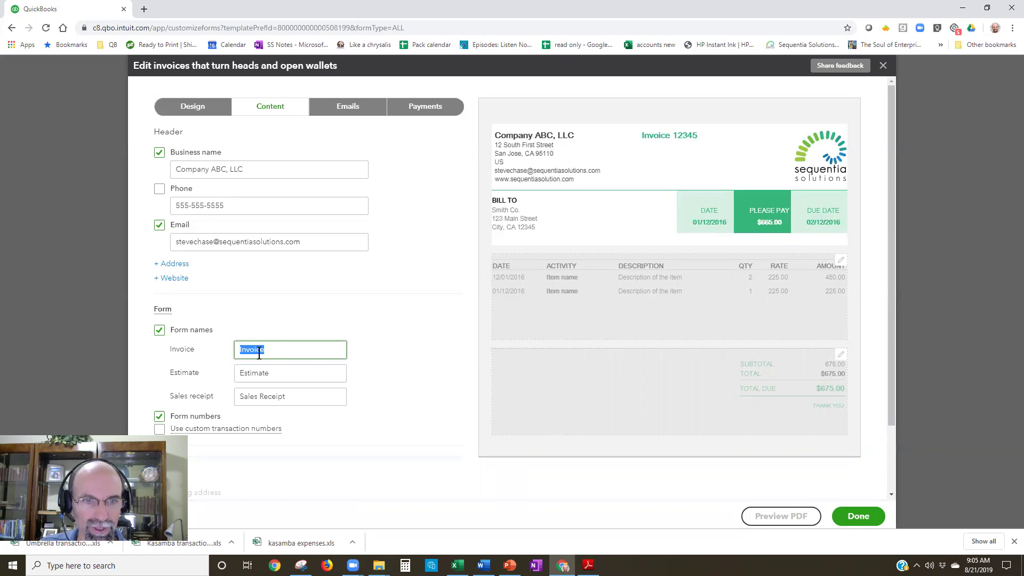
scroll(335, 401, "down", 2)
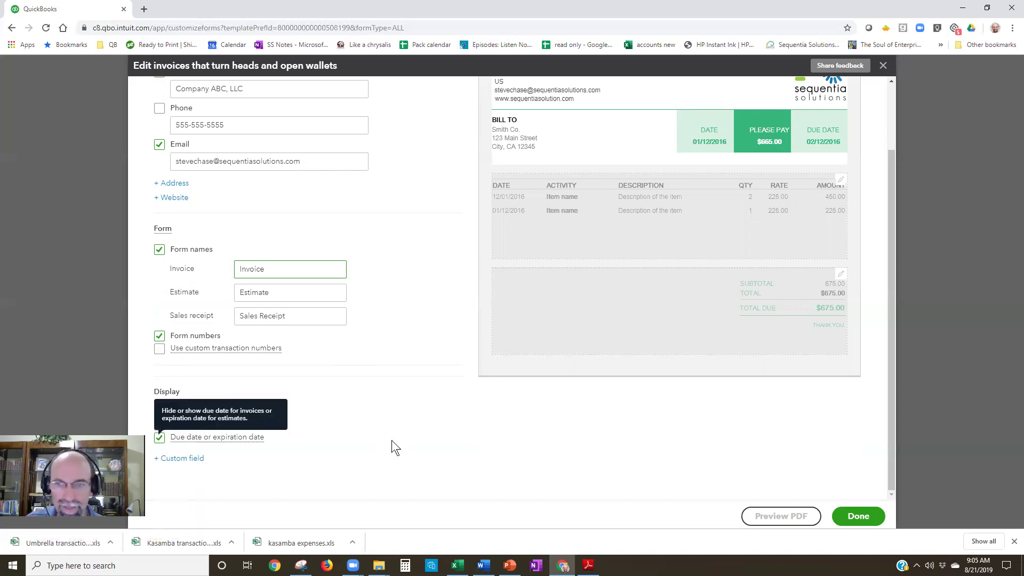
scroll(346, 112, "up", 2)
Replace 'prompt payment.' in the customer message with 'business and it is a pleasure serving your business needs.'
left_click(345, 112)
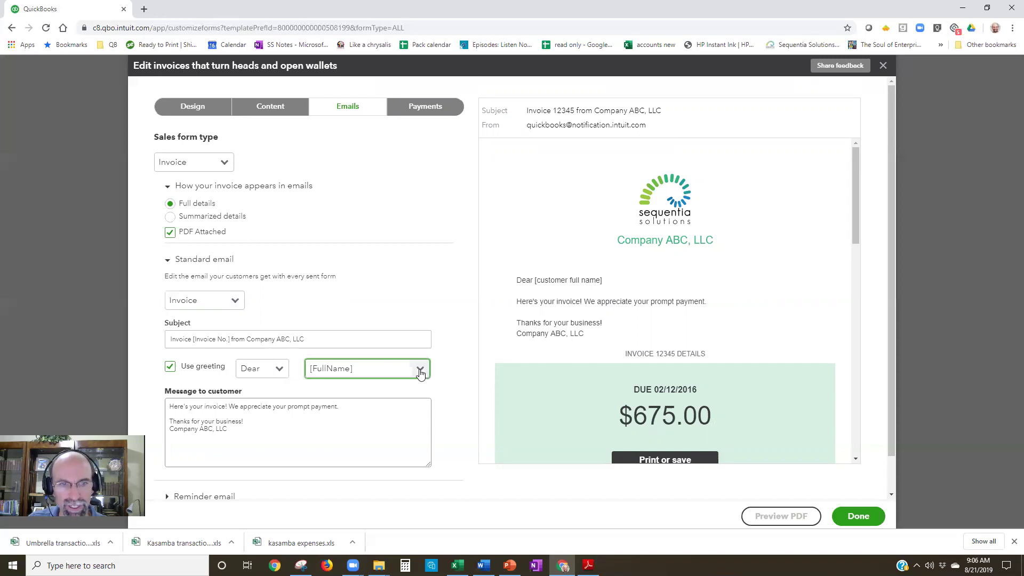
left_click(175, 406)
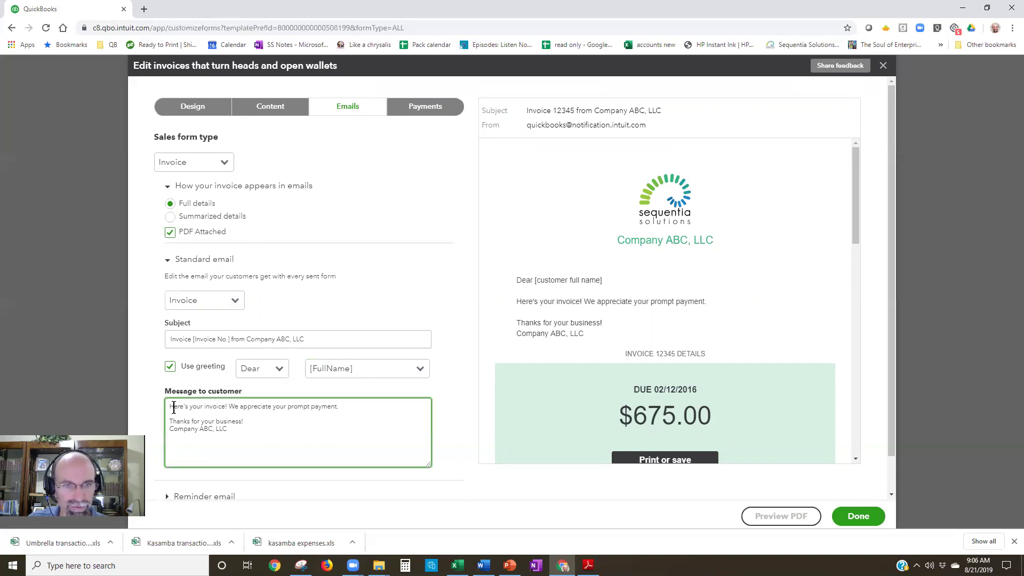
left_click(231, 411, "shift")
left_click(331, 423)
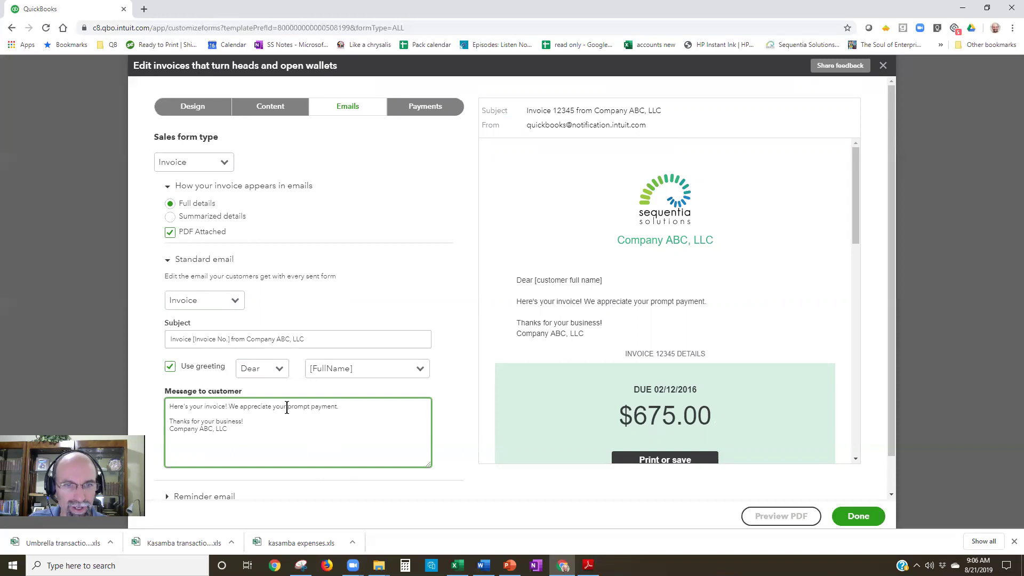
double_click(309, 408)
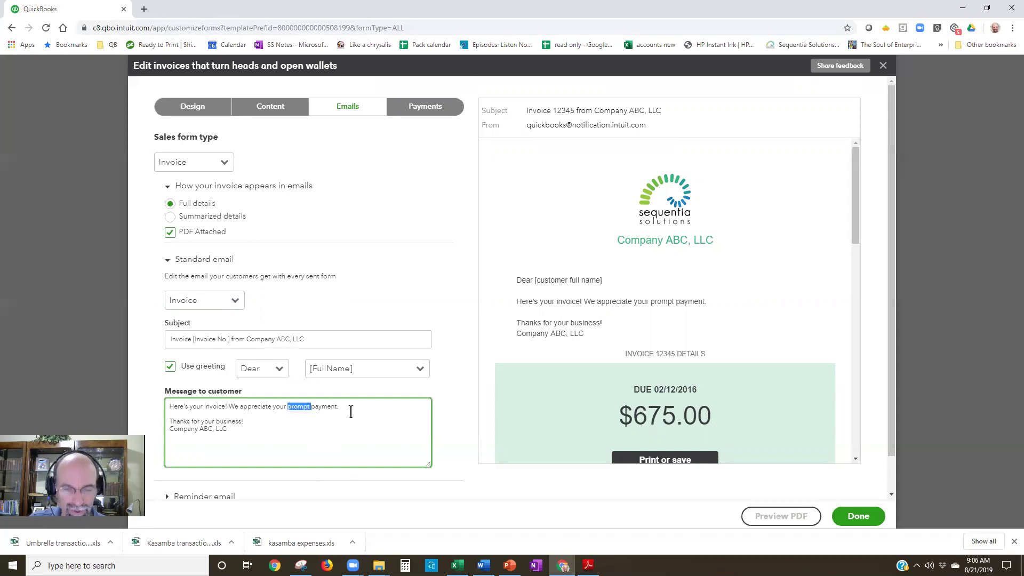
left_click(350, 411, "shift")
type("busin")
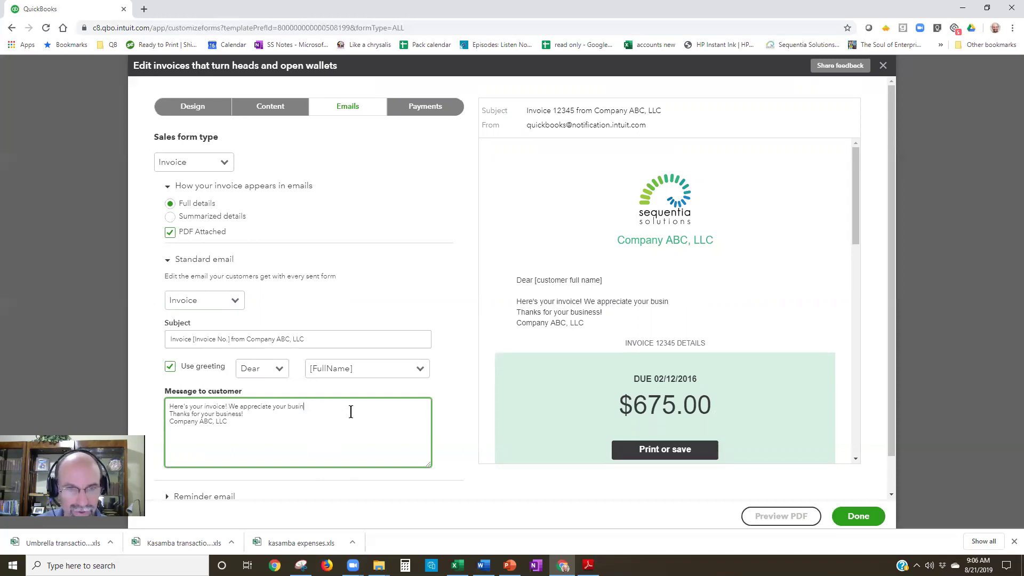
type("ess and it ")
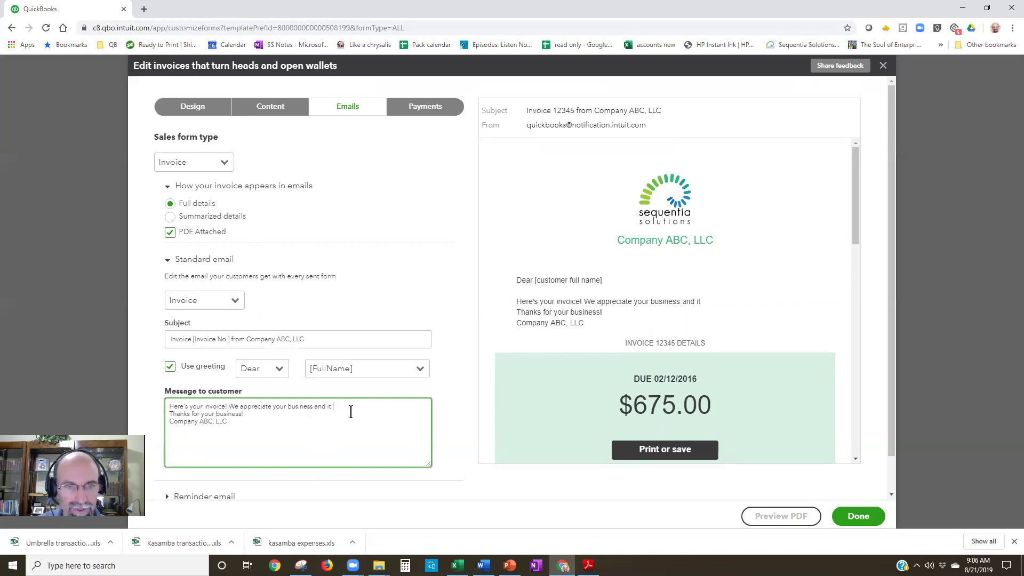
type("is a plea")
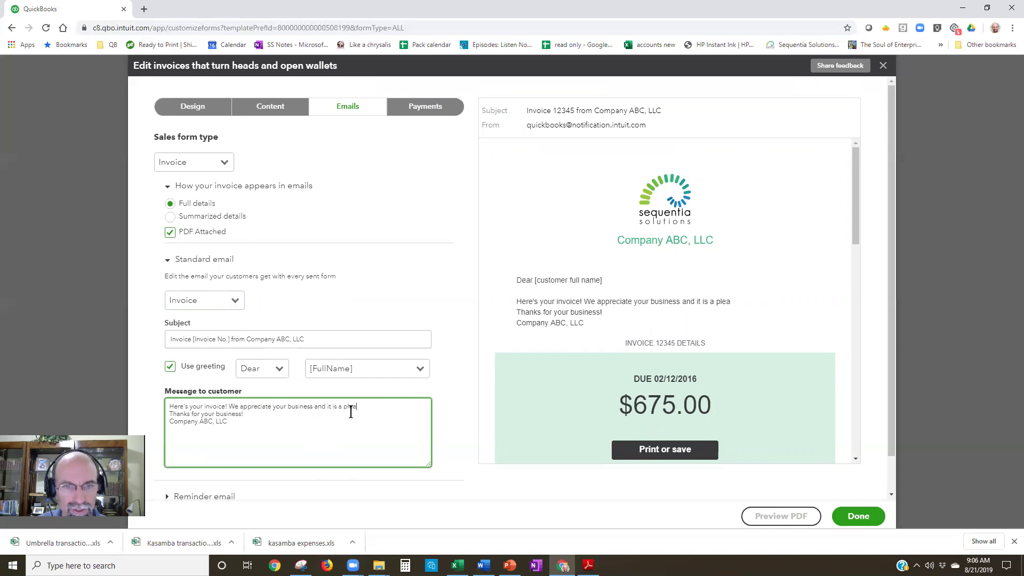
type("sure serving")
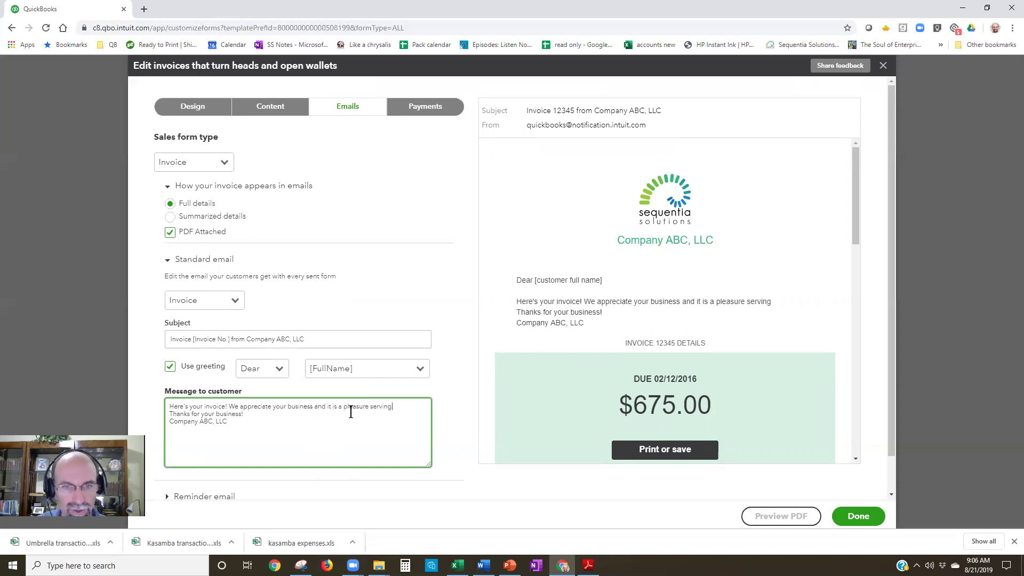
type(" your busi")
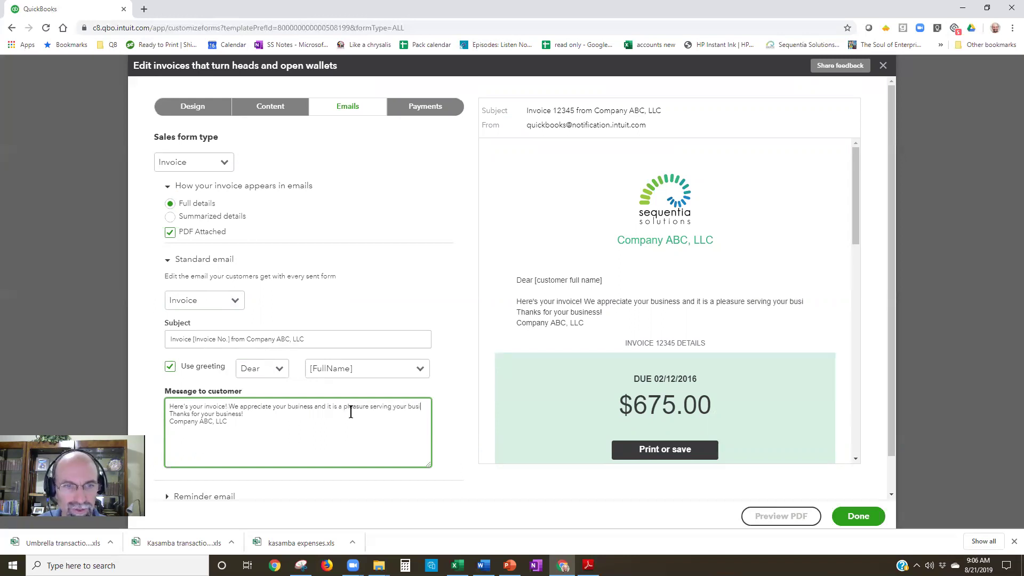
type("ness needs")
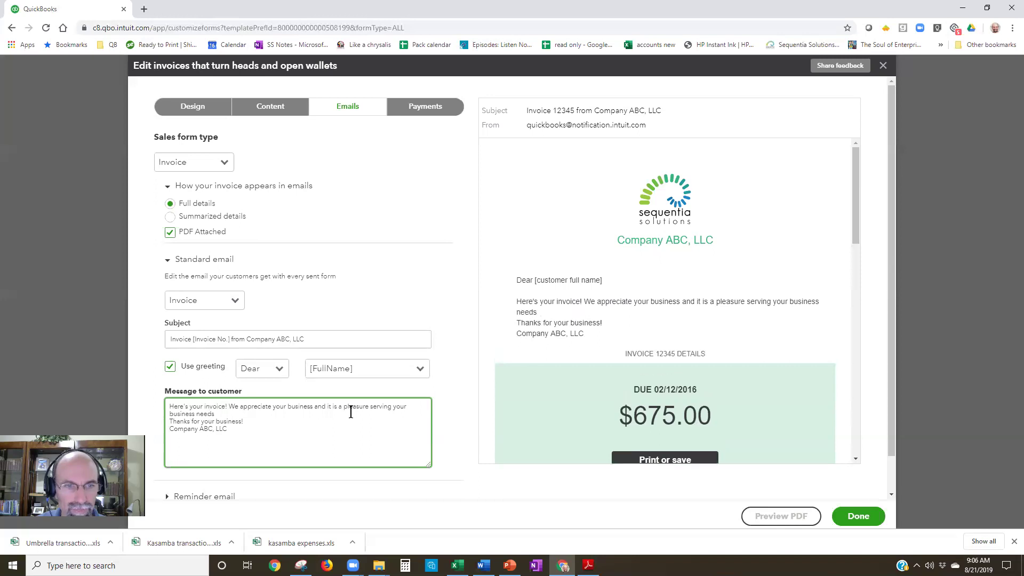
type(".")
key("Return")
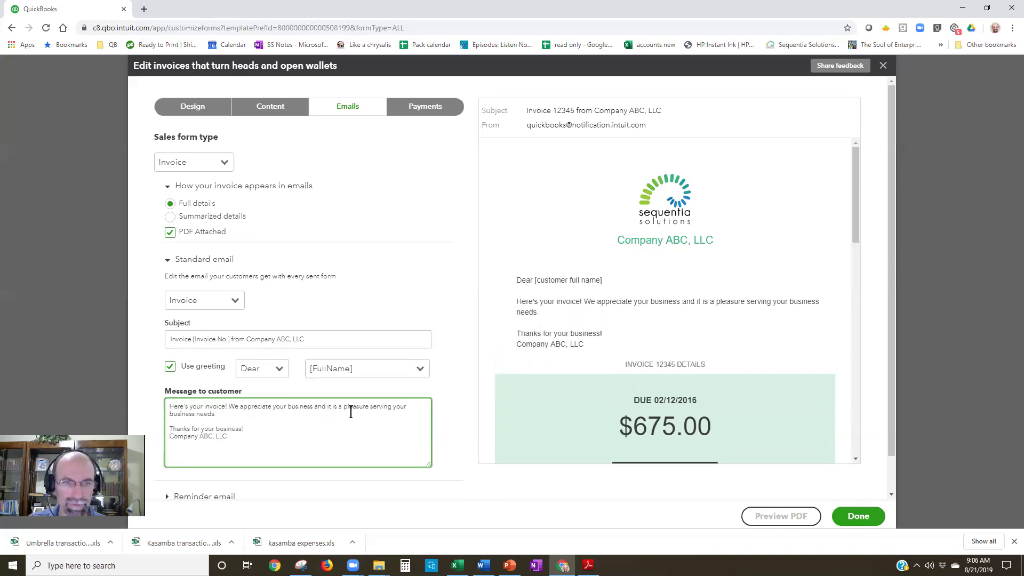
Delete the 'Thanks for your business!' line and review the email preview
left_click(171, 427)
key("shift+End")
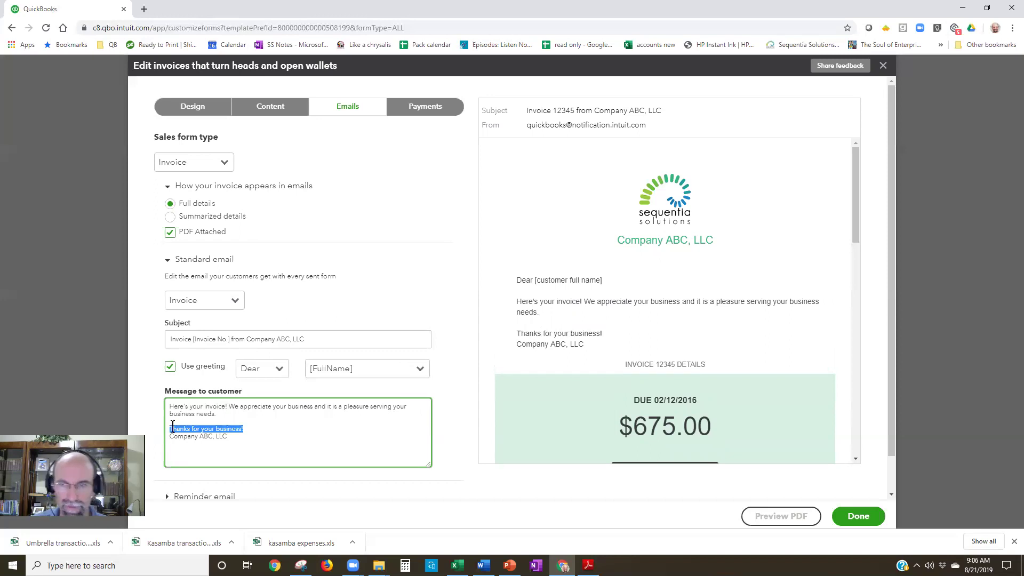
key("Delete")
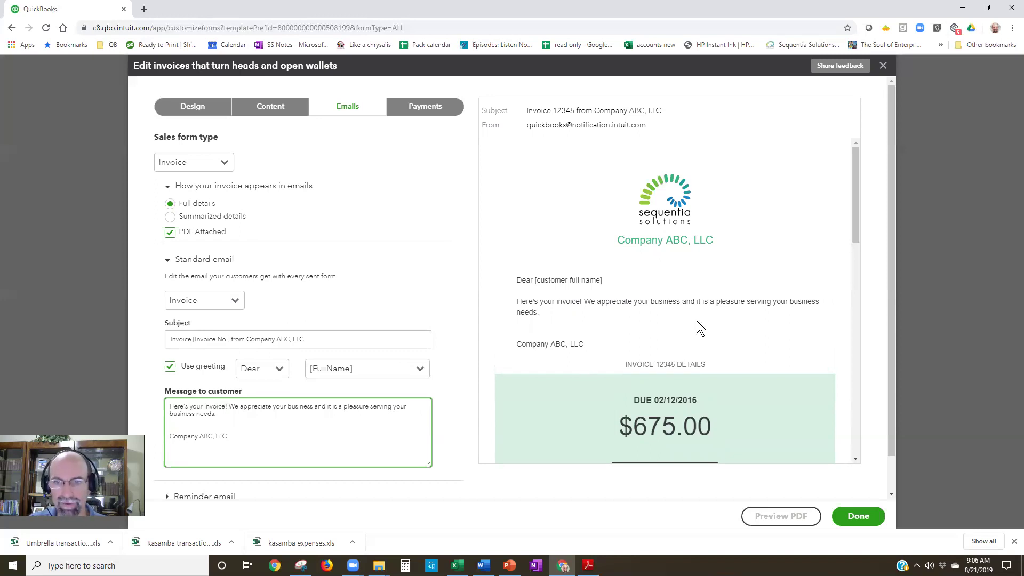
left_click(699, 339)
scroll(700, 341, "down", 5)
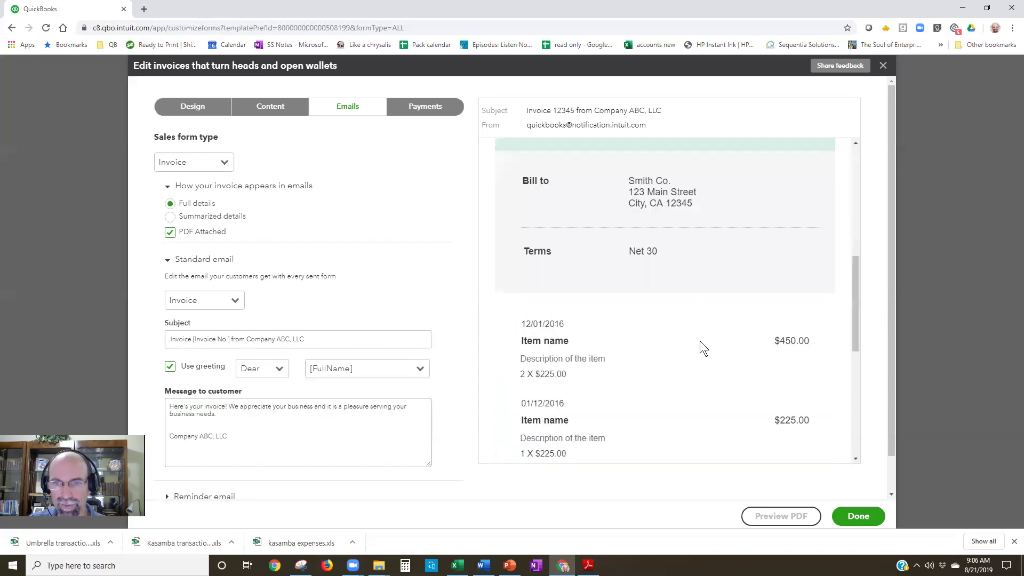
scroll(691, 401, "down", 4)
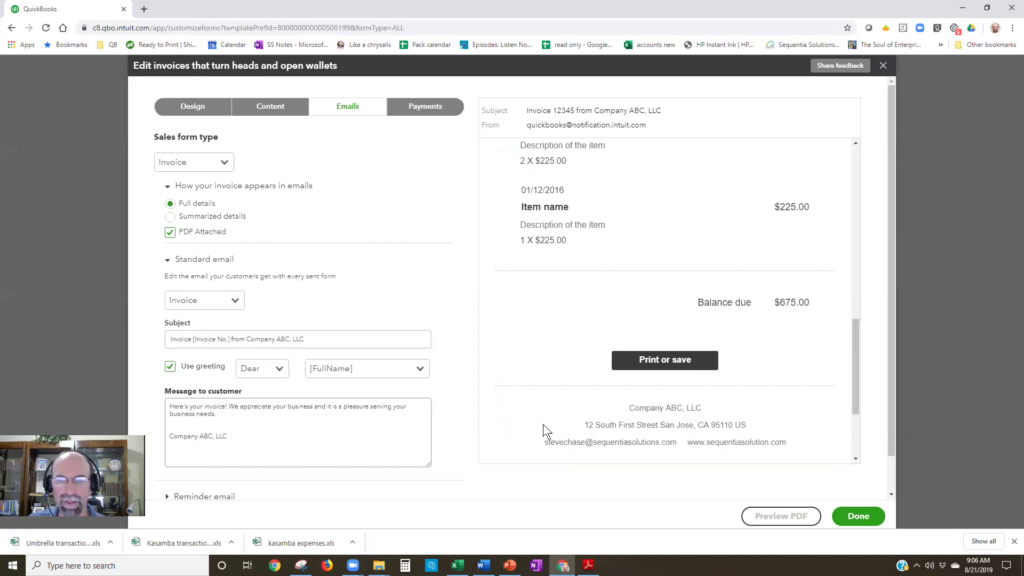
scroll(543, 423, "up", 5)
scroll(543, 424, "up", 5)
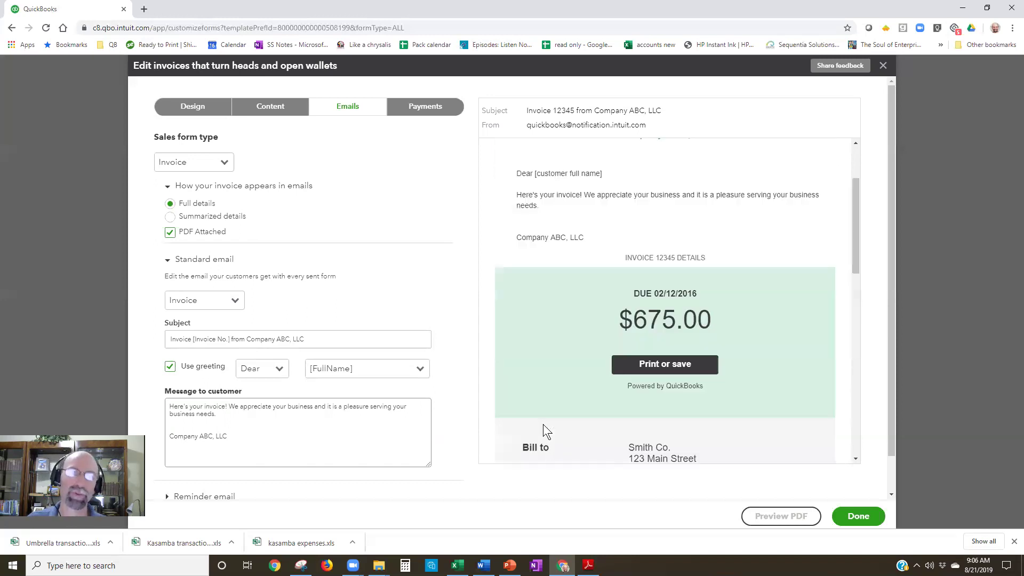
Turn on Bank transfer and Credit card online payments on the Payments tab
left_click(432, 107)
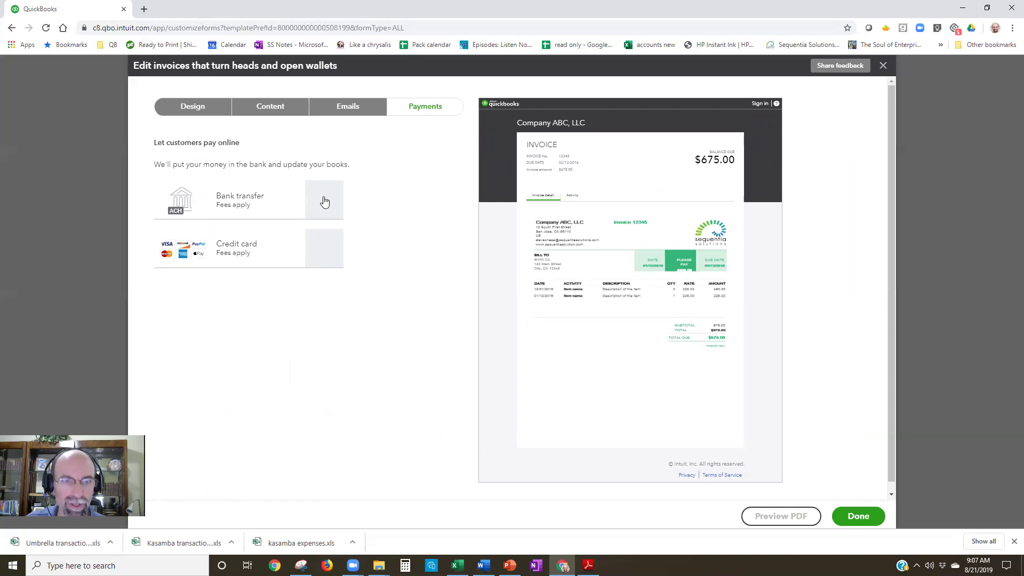
left_click(337, 212)
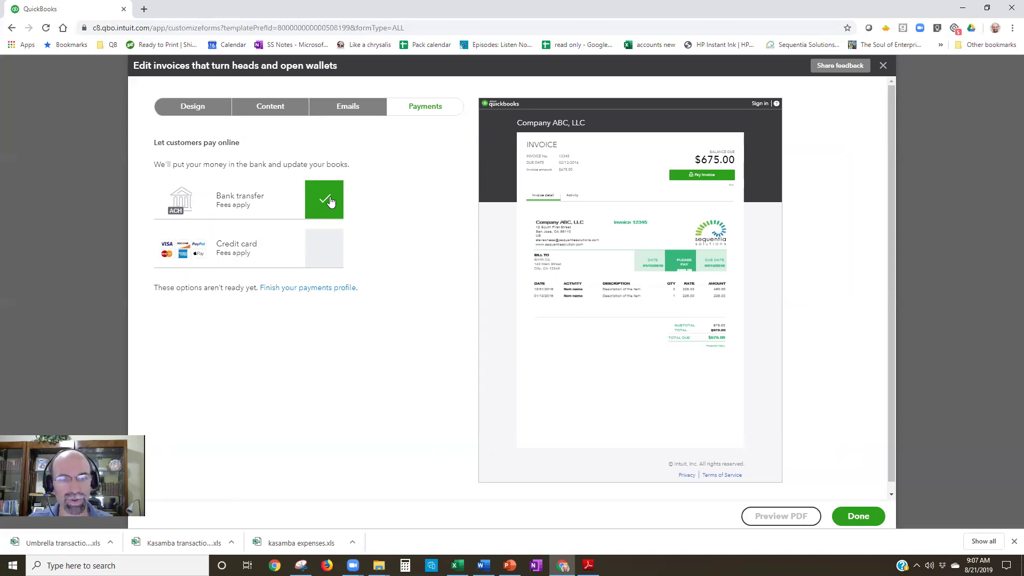
left_click(324, 249)
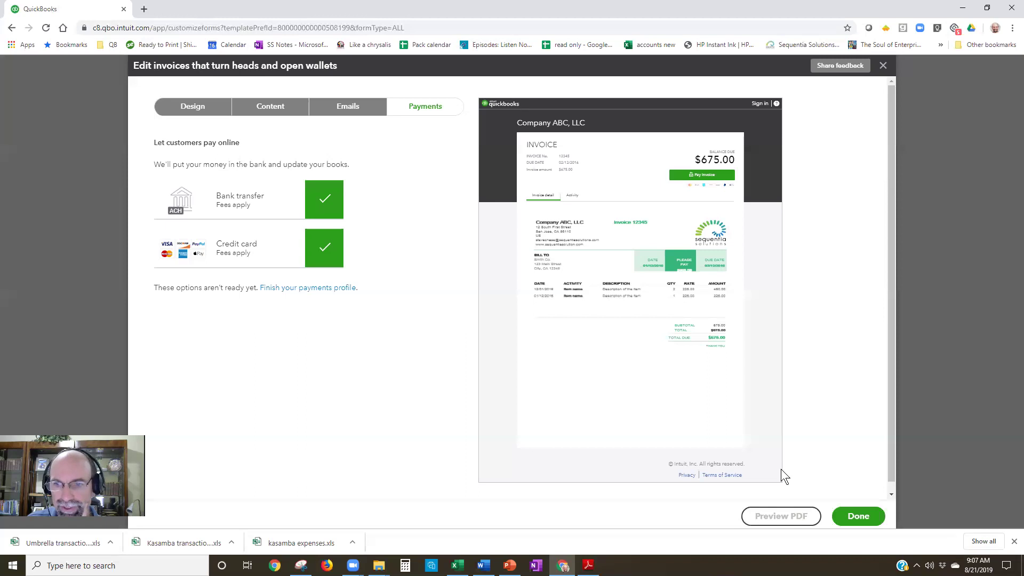
Save the invoice style with Done and start a new invoice
left_click(860, 517)
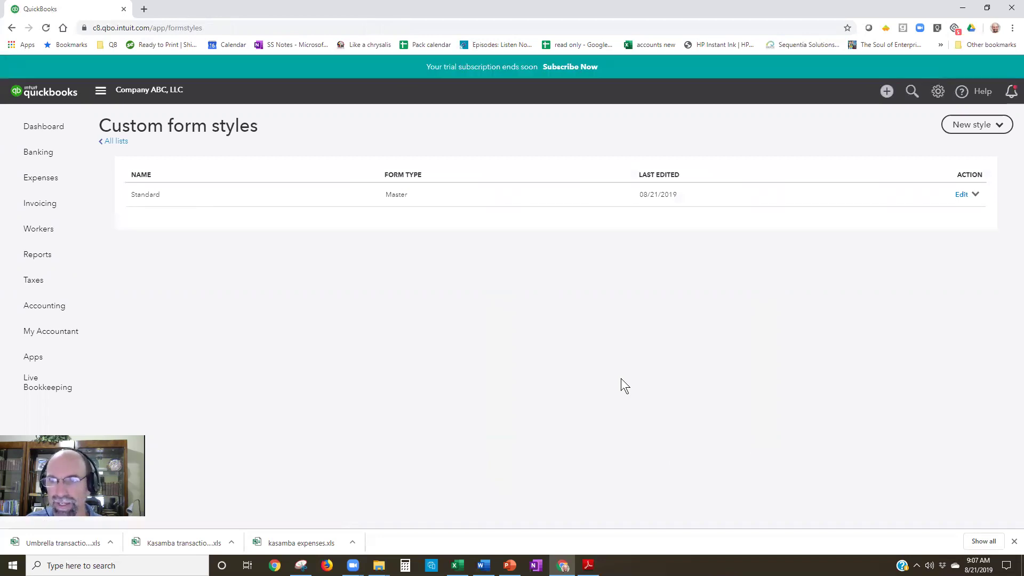
left_click(886, 91)
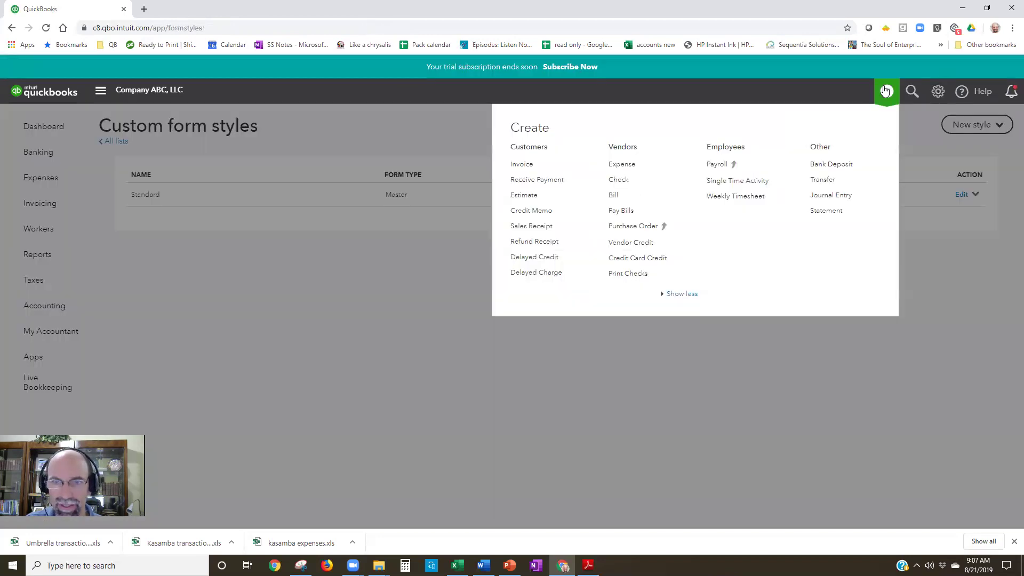
left_click(524, 169)
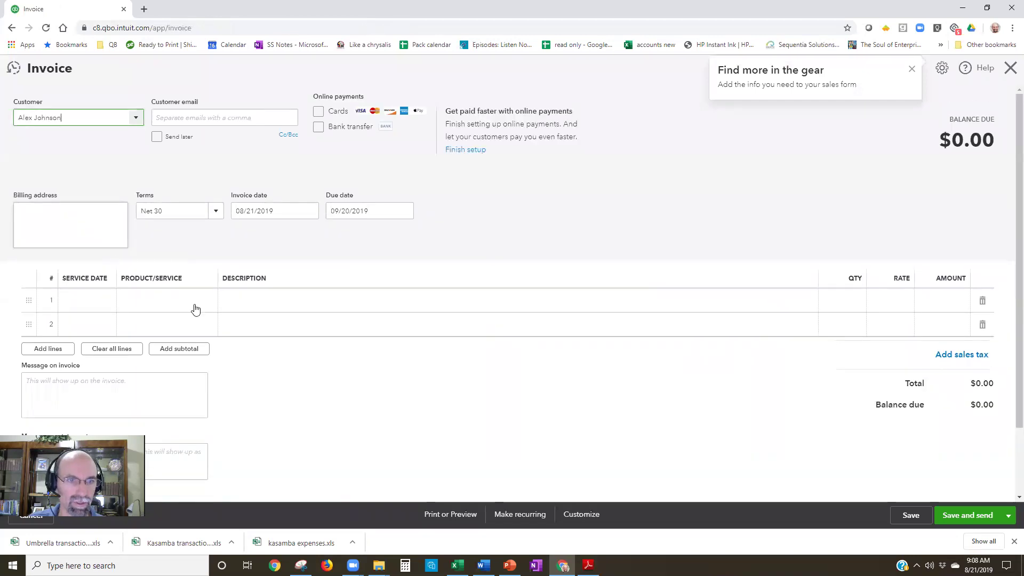
Add a Sales line at rate 1000 described 'custom workflow design setup' and save invoice 1001
left_click(201, 303)
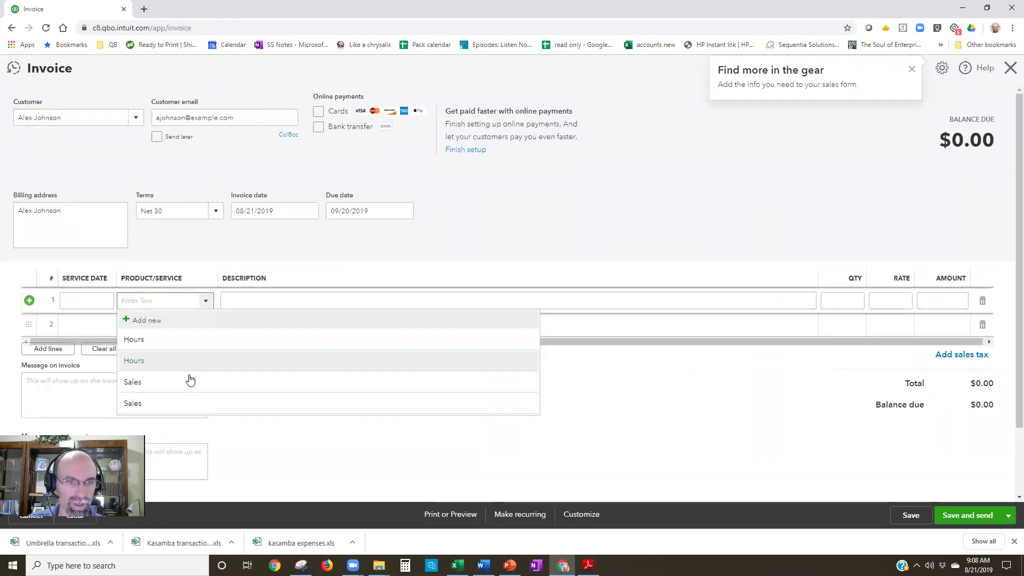
left_click(907, 300)
type("1000")
key("Tab")
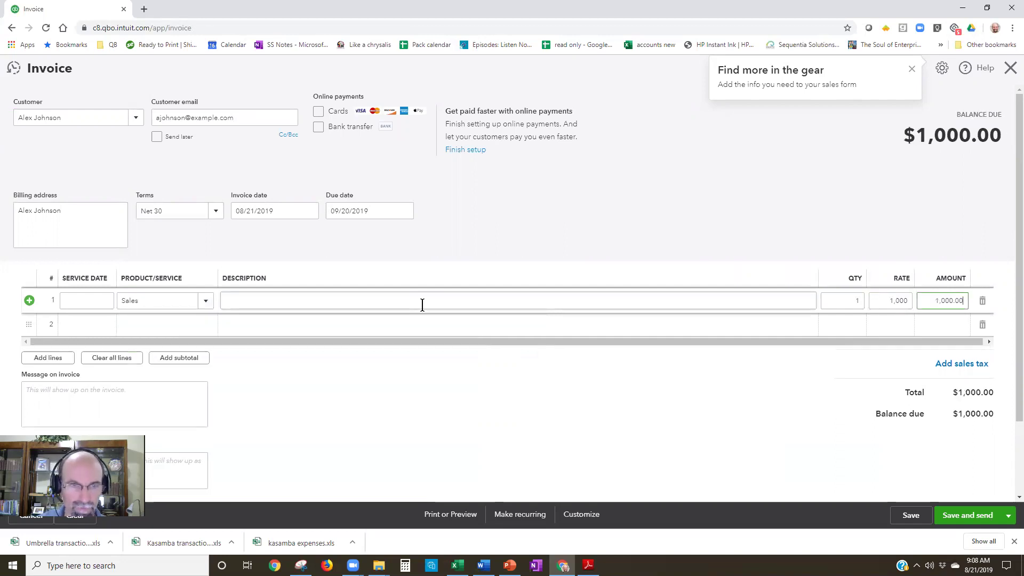
left_click(422, 305)
type("custom ")
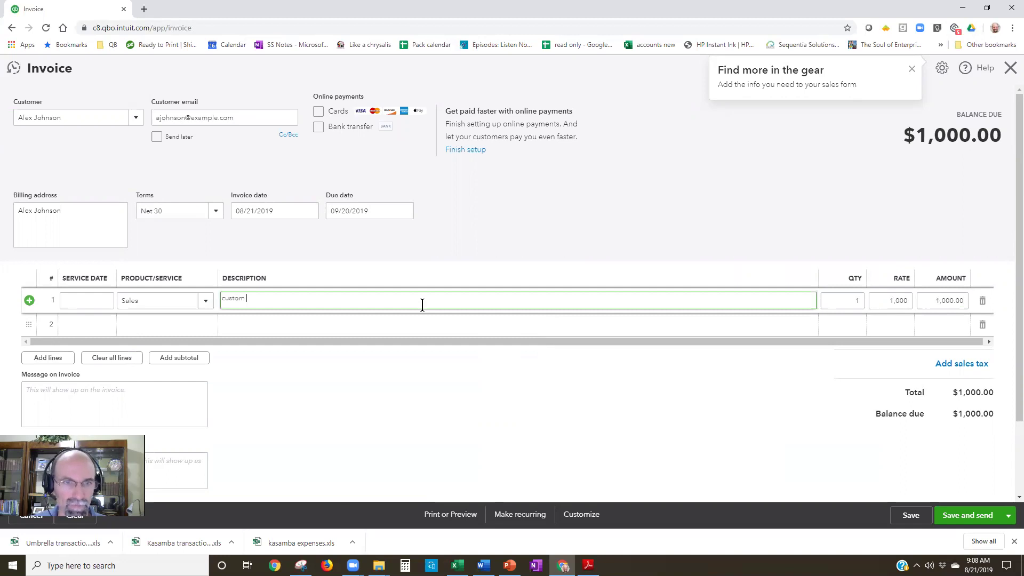
type("works")
type("low design setup")
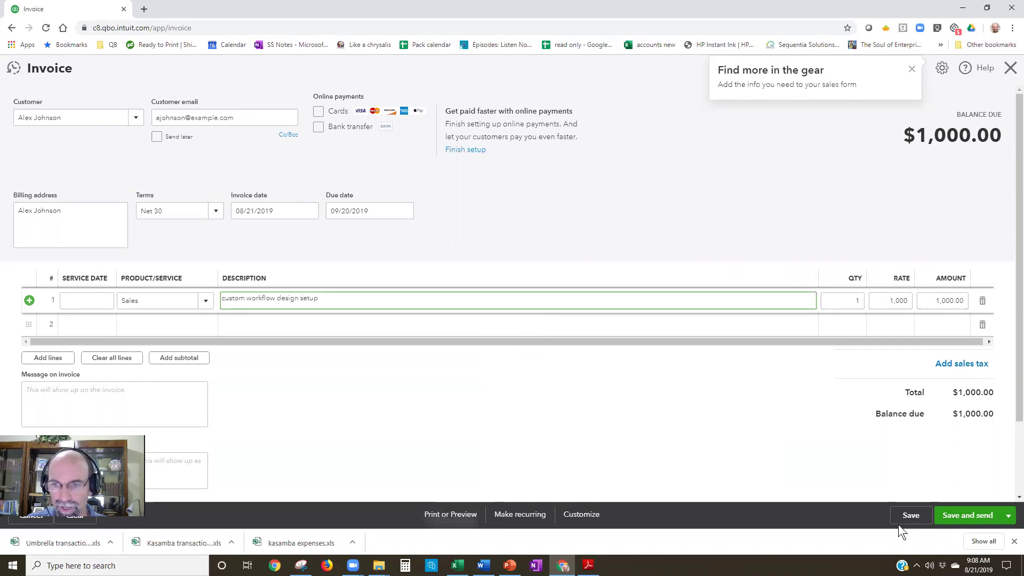
key("ctrl+alt+s")
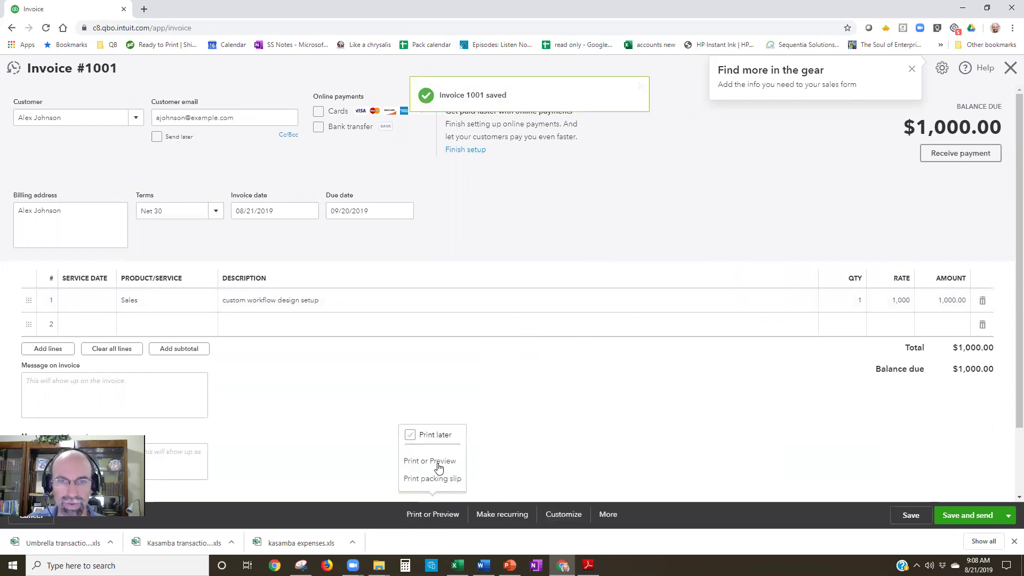
left_click(439, 462)
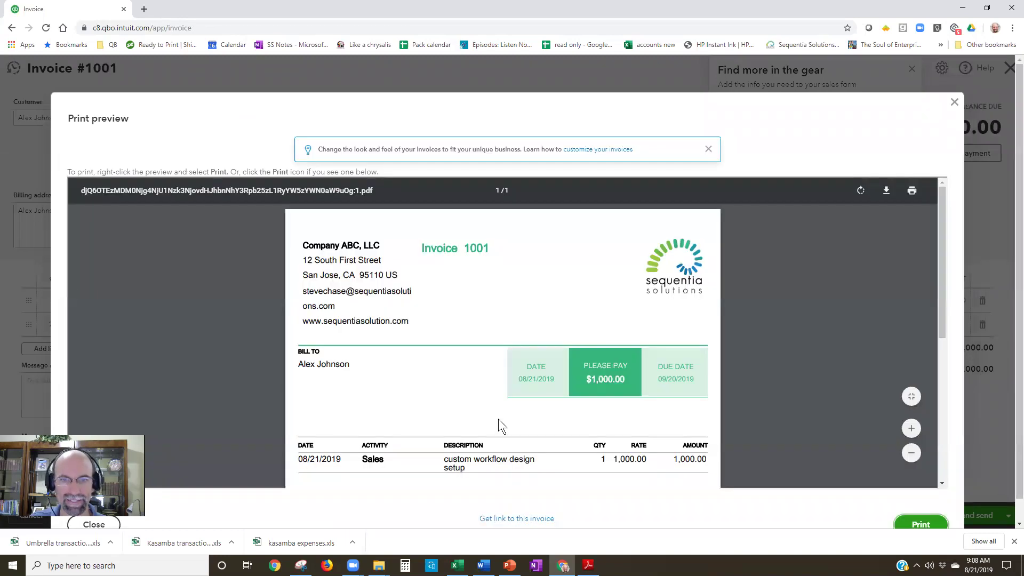
scroll(498, 418, "down", 1)
scroll(499, 418, "down", 4)
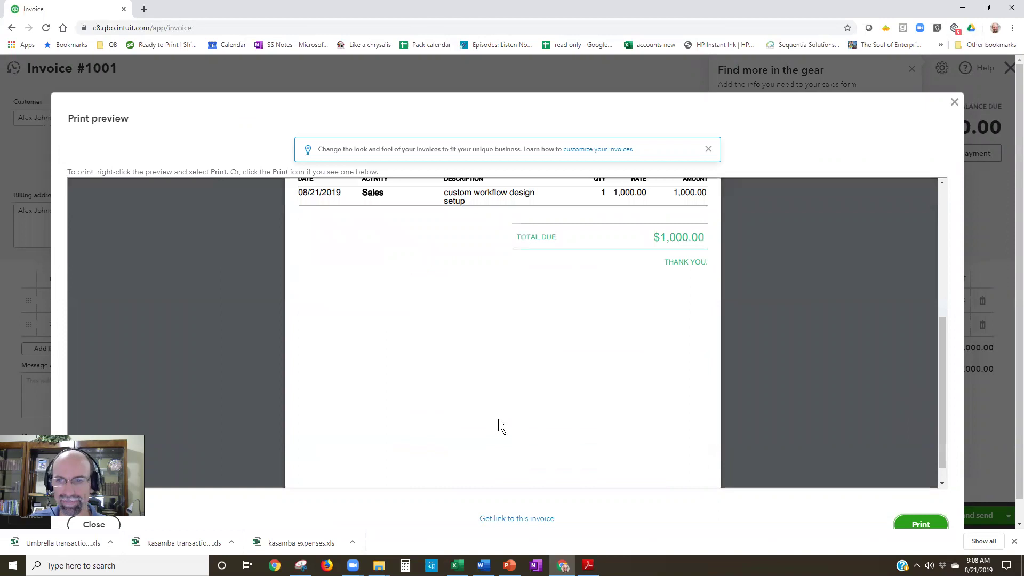
scroll(498, 425, "up", 5)
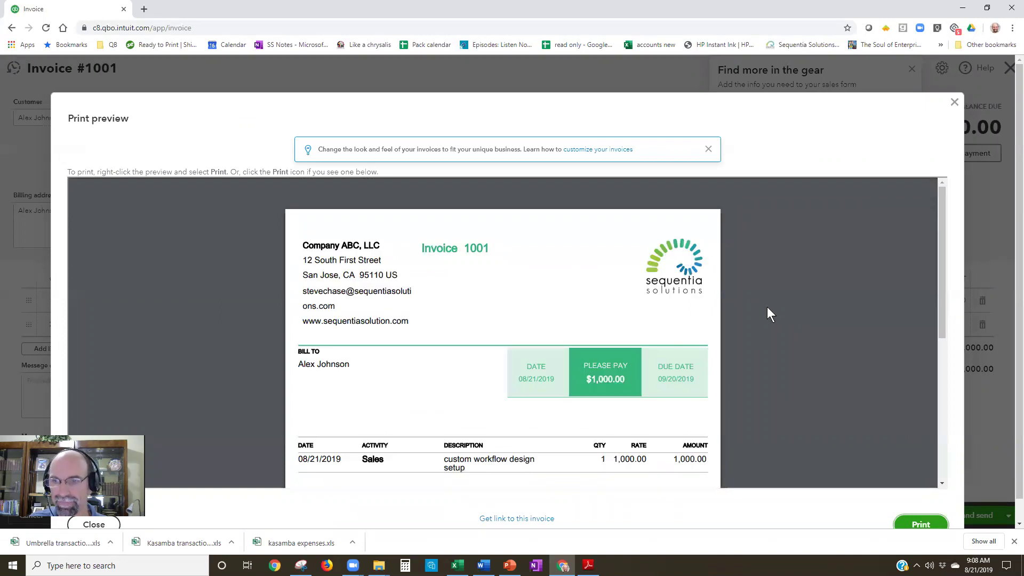
left_click(954, 102)
left_click(909, 516)
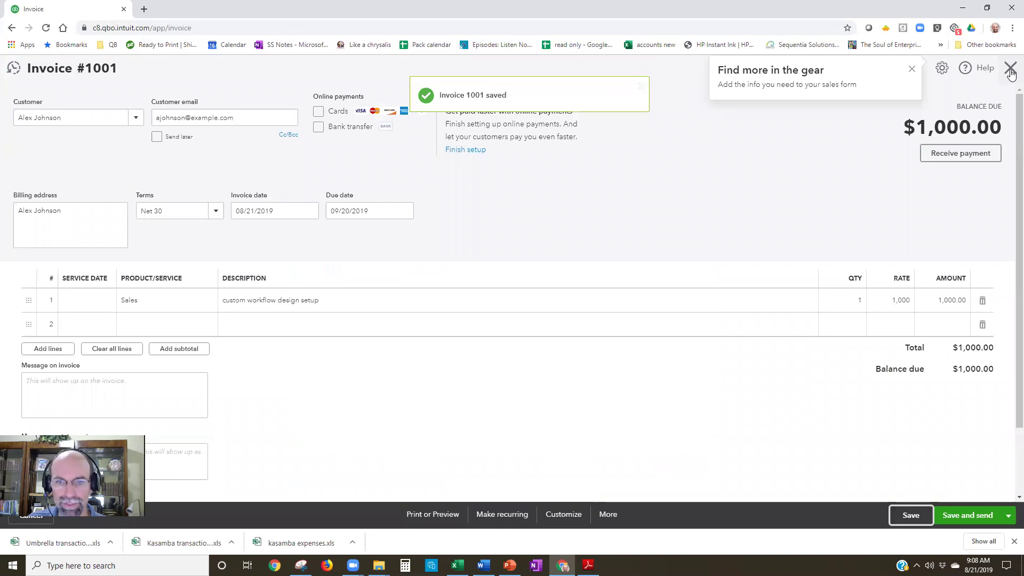
From invoice 1001's Customize options, close the invoice and begin a new Invoice form style
left_click(610, 515)
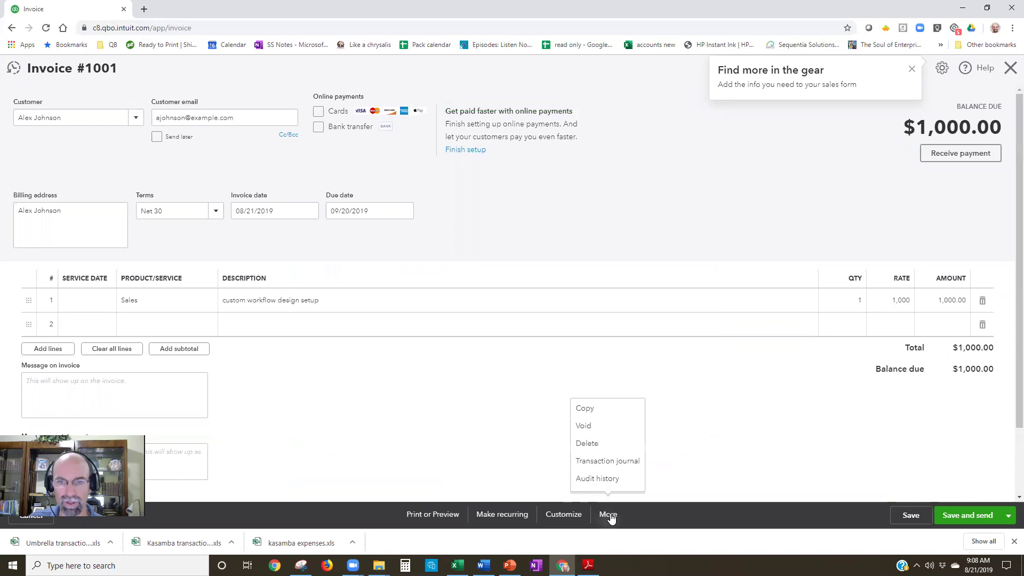
left_click(566, 515)
left_click(566, 515)
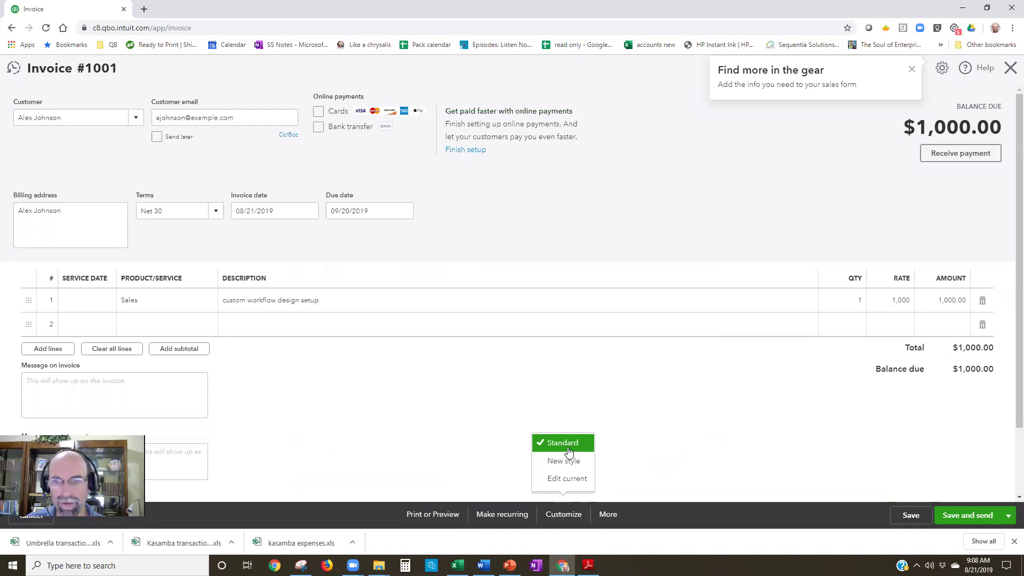
left_click(1009, 71)
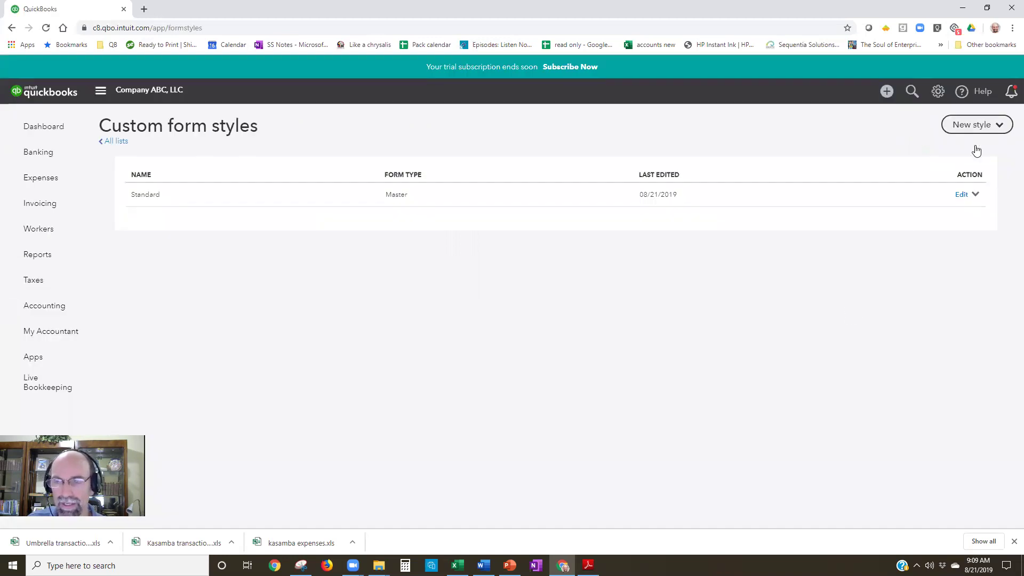
left_click(976, 126)
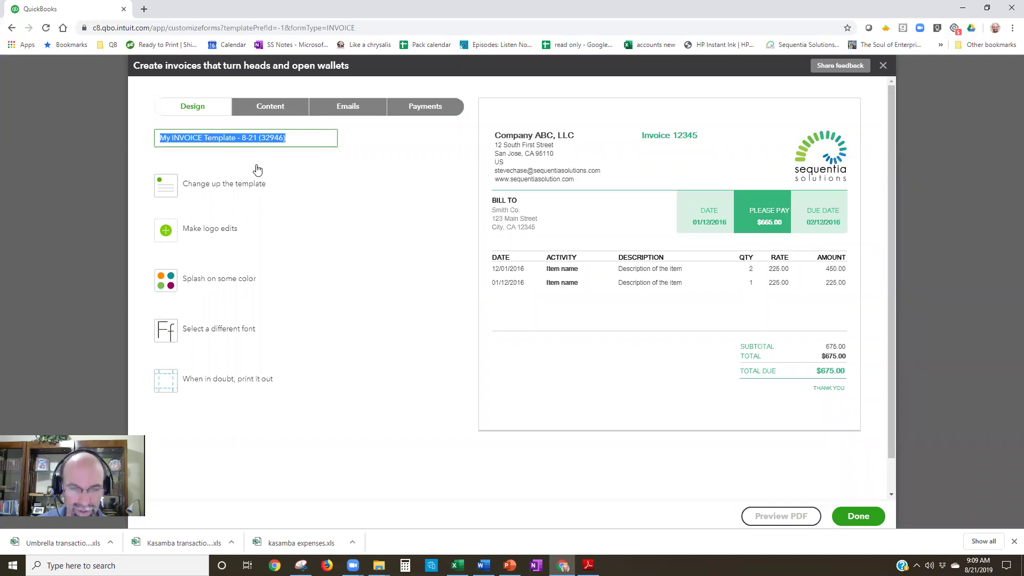
Name the new style 'black and white logo' and bring up its logo choices
type("blo")
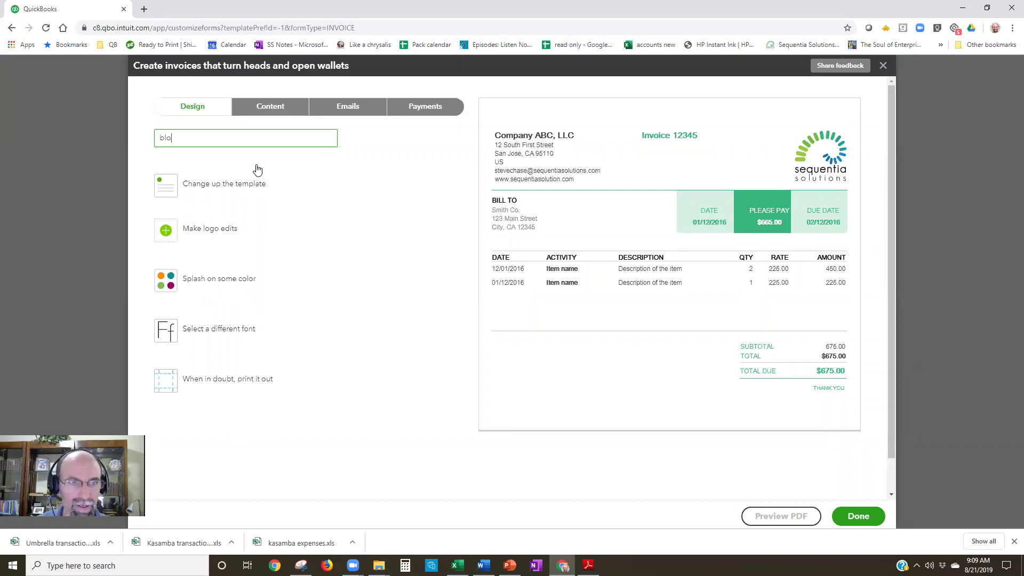
type("ck and white logo")
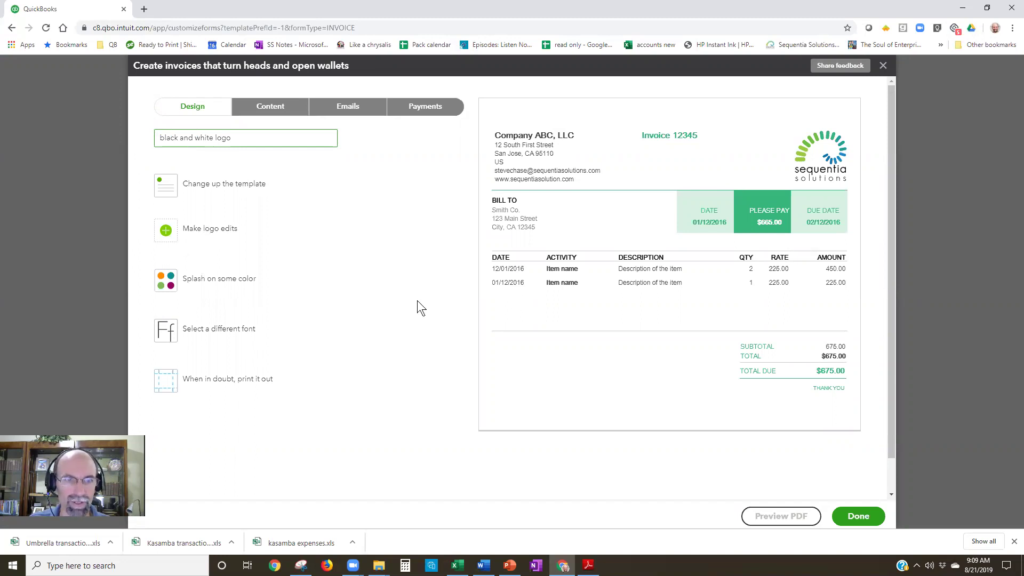
left_click(530, 323)
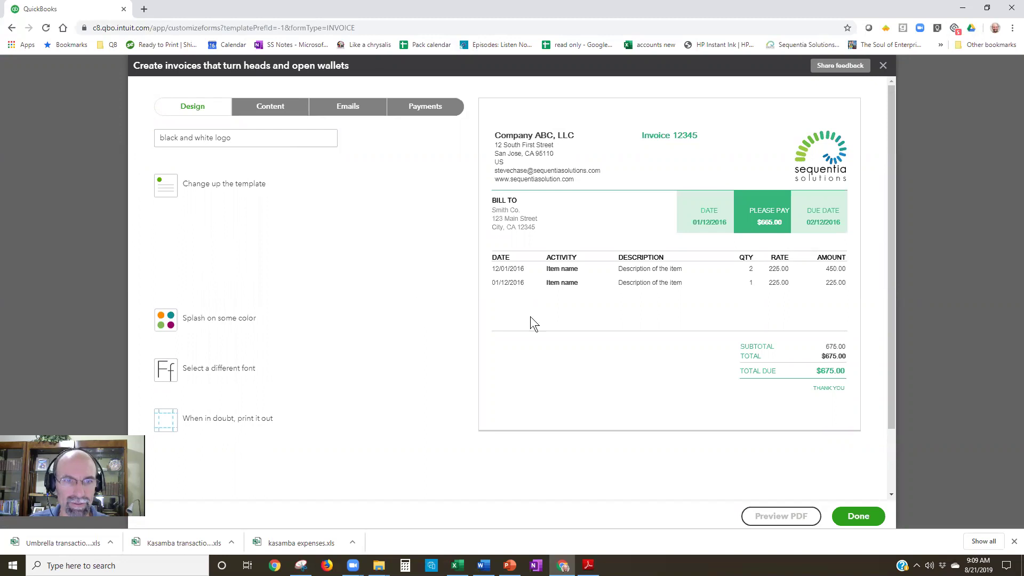
left_click(483, 347)
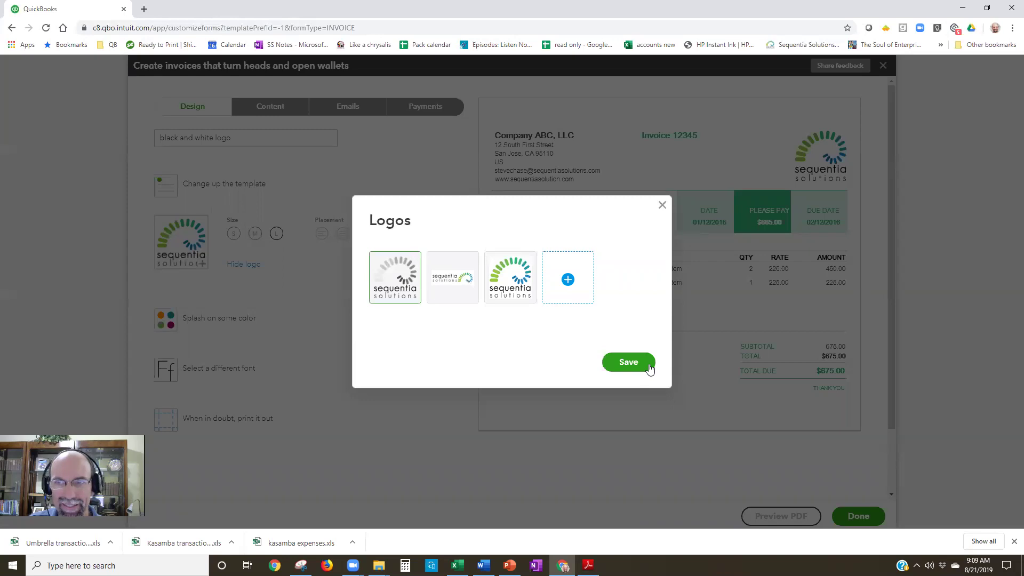
Apply the grey logo and place it left of the company details
left_click(649, 366)
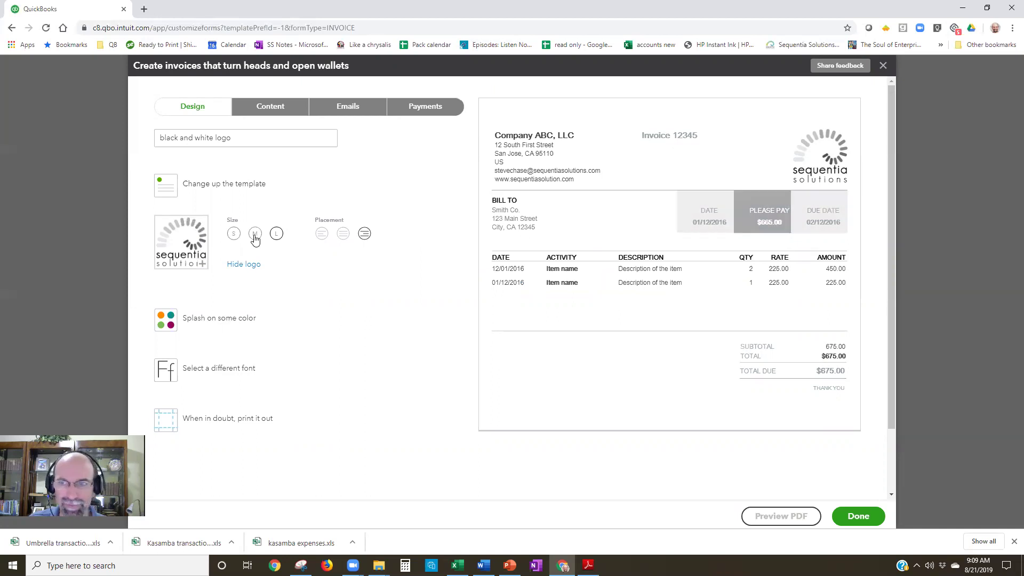
left_click(322, 235)
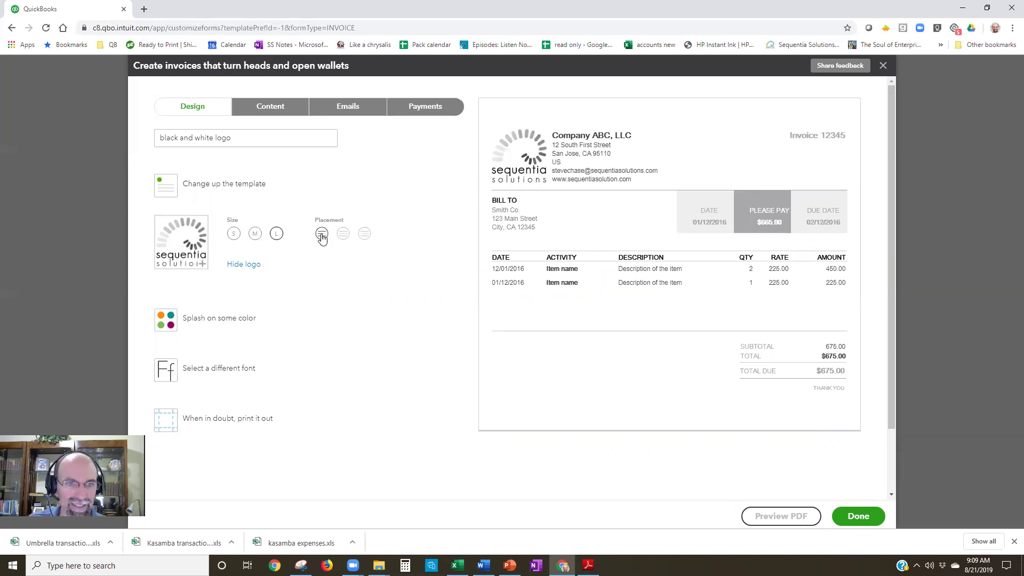
Switch the invoice font to Helvetica at 10pt size
left_click(248, 373)
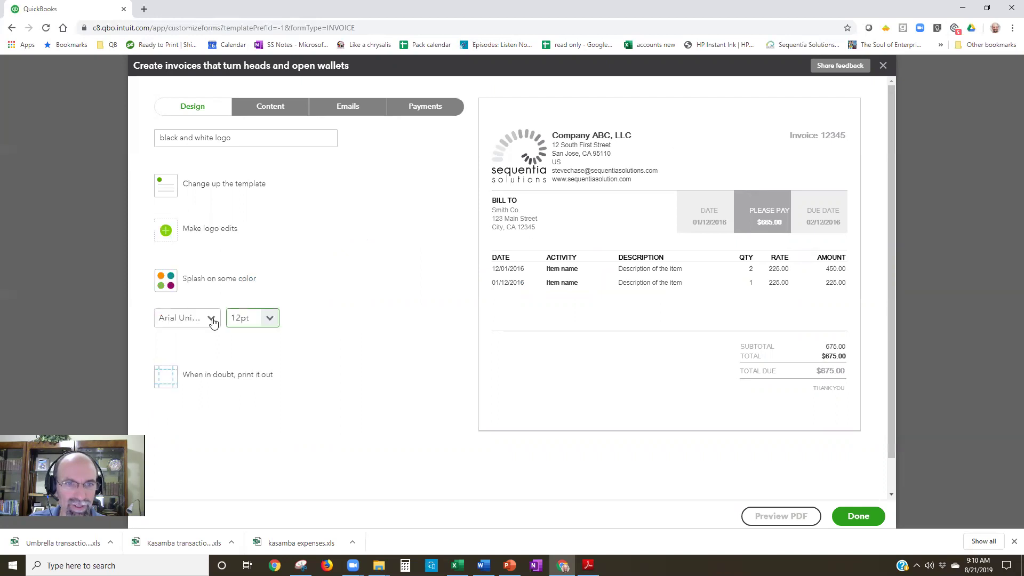
left_click(212, 319)
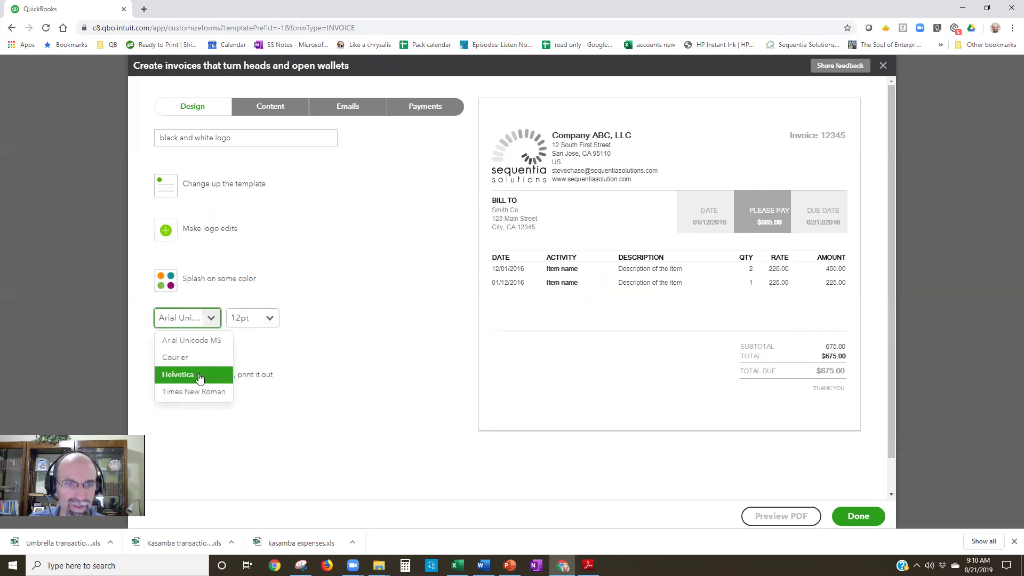
left_click(260, 322)
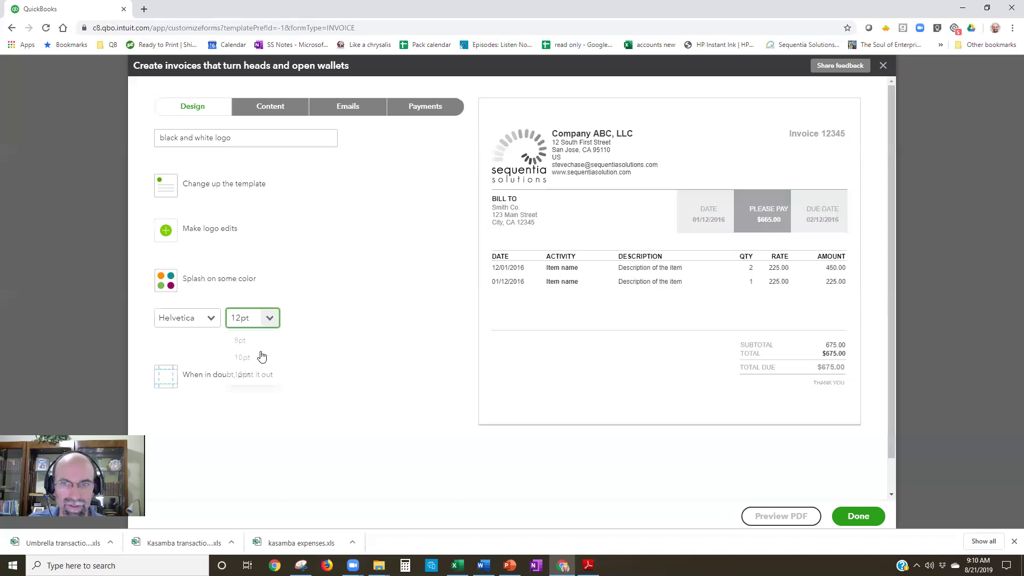
left_click(261, 357)
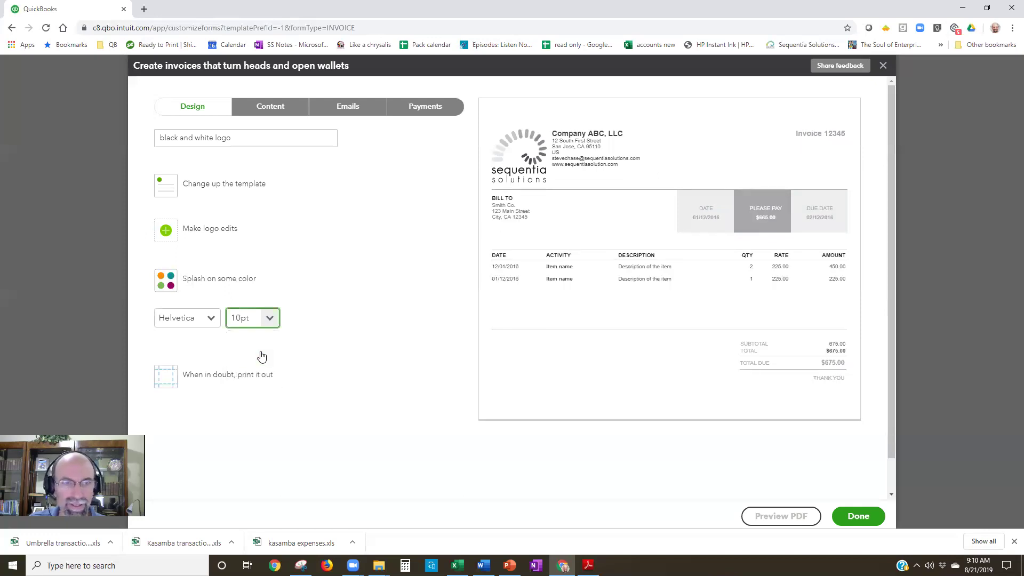
left_click(233, 139)
Replace the style name 'black and white logo' with 'Salesrep A'
triple_click(160, 137)
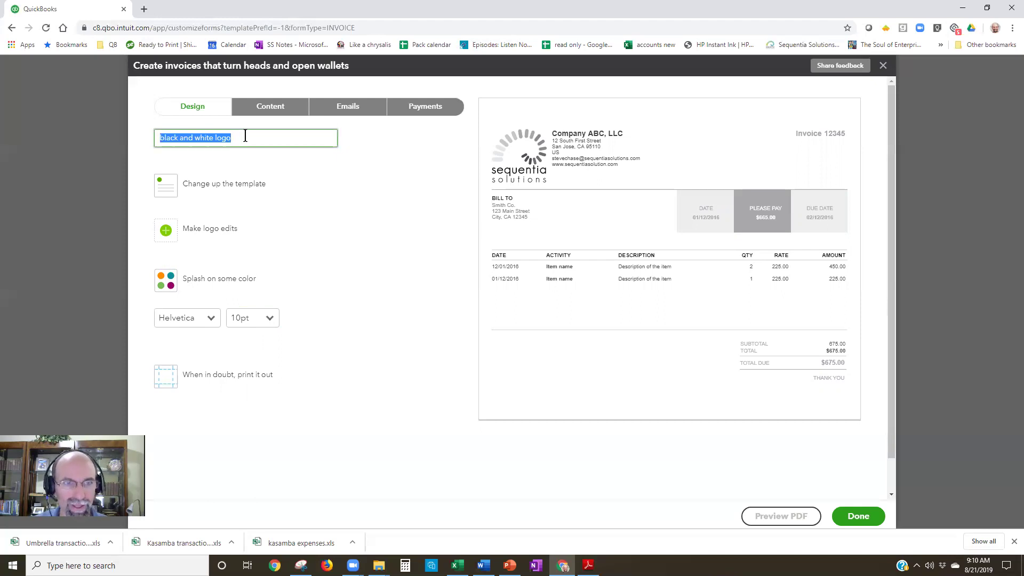
key("BackSpace")
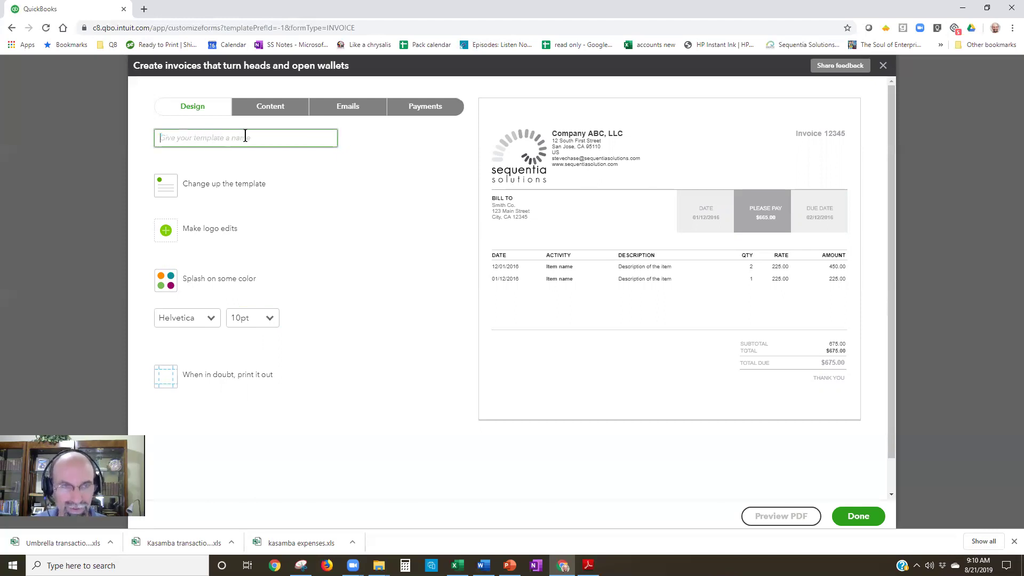
type("Sales")
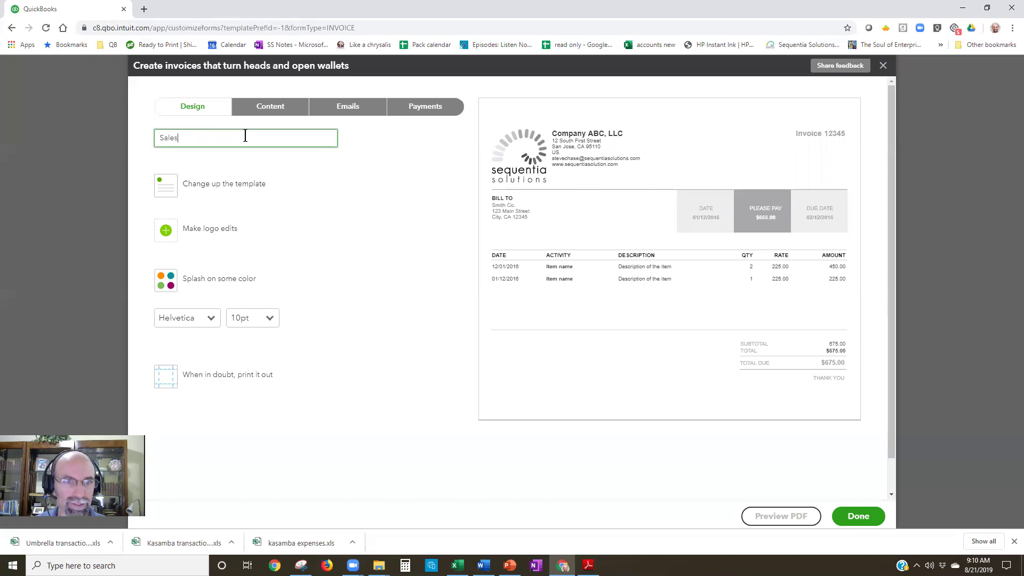
type("rep A")
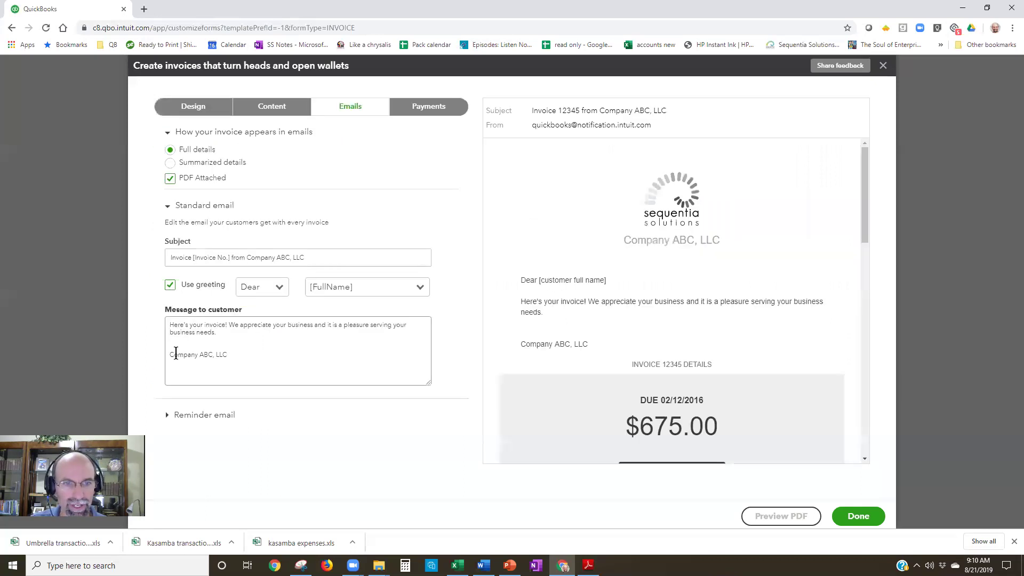
Change the email's company-name sign-off to 'Sales Rep A!' followed by the rep's phone number
mouse_move(176, 353)
left_mouse_down()
mouse_move(227, 354)
mouse_move(168, 354)
left_mouse_up()
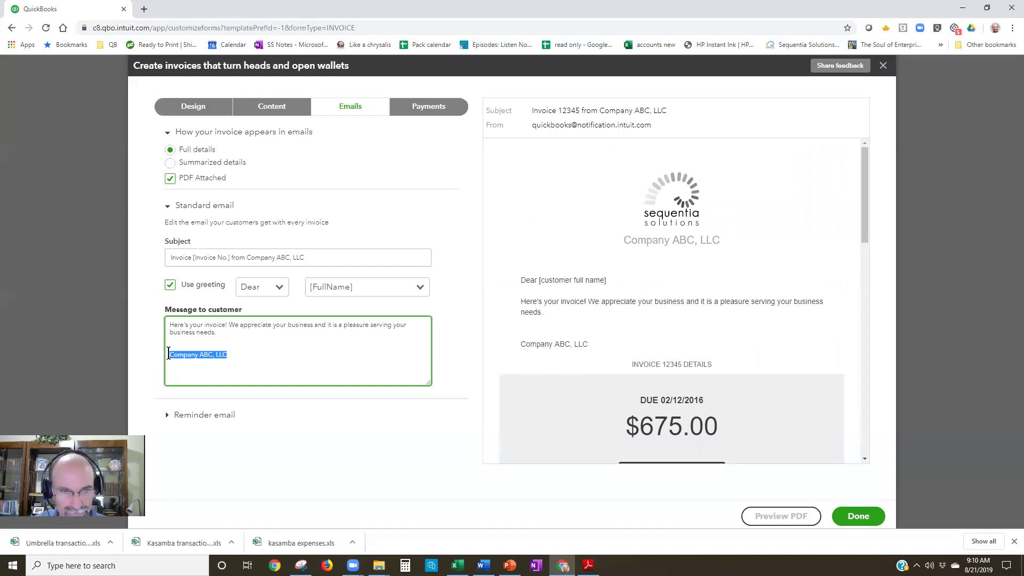
type("Sales Rep")
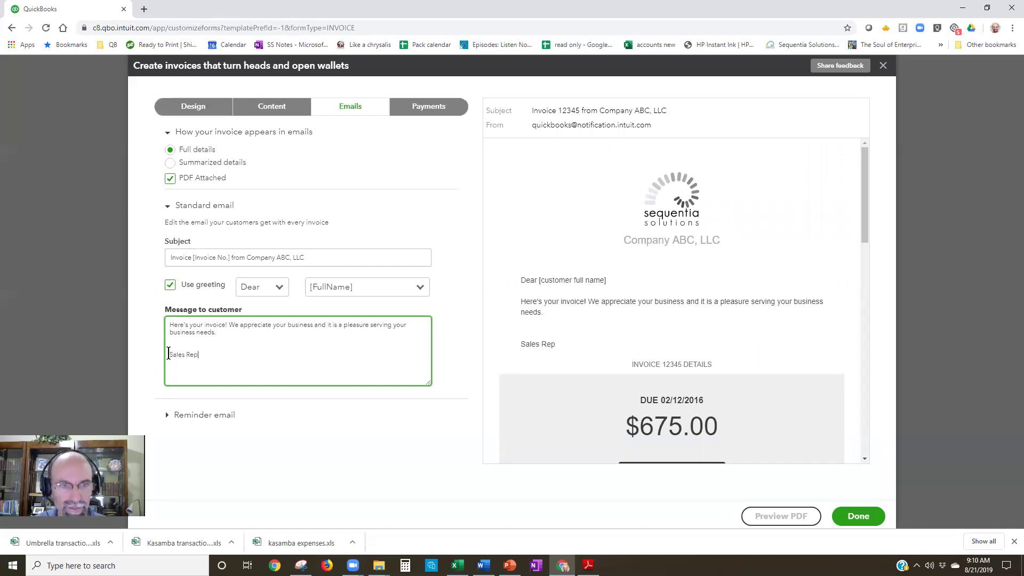
type(" A! ")
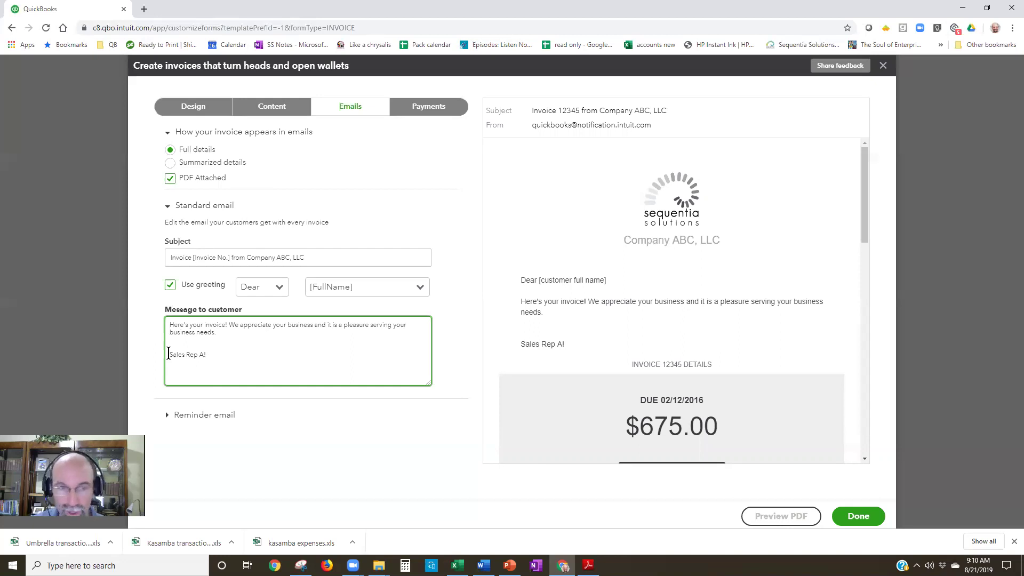
type("555")
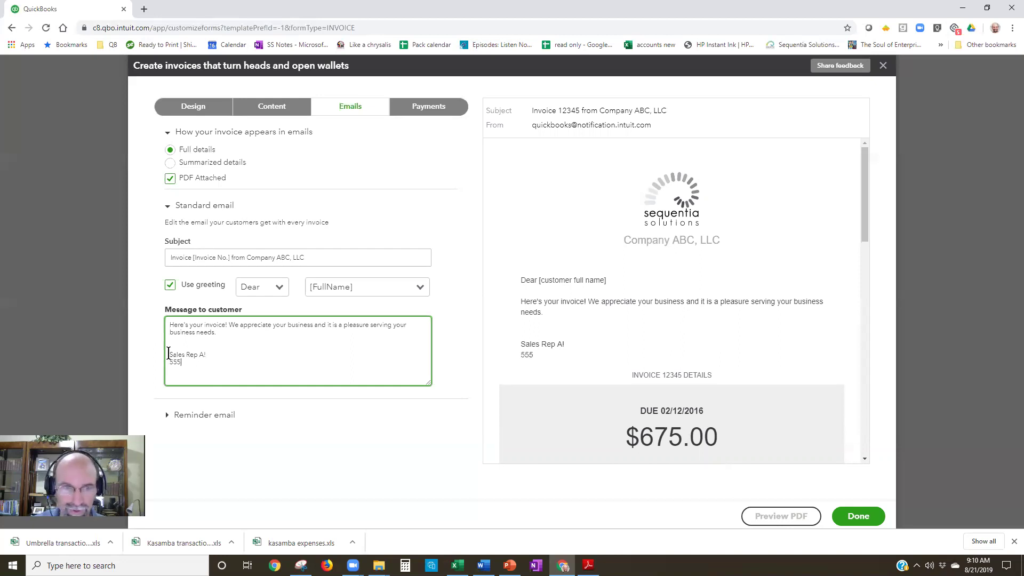
type("-555-")
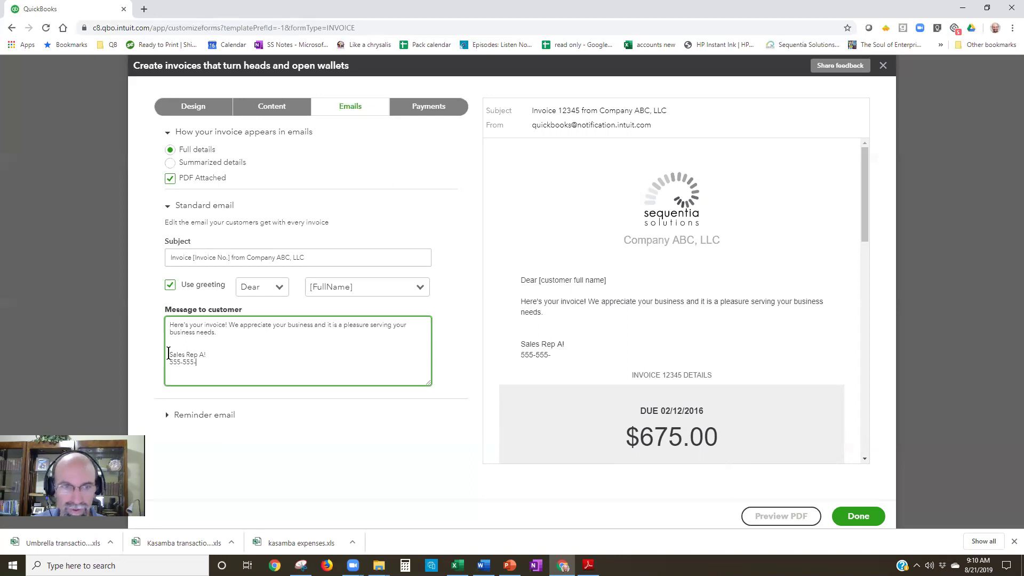
type("1234")
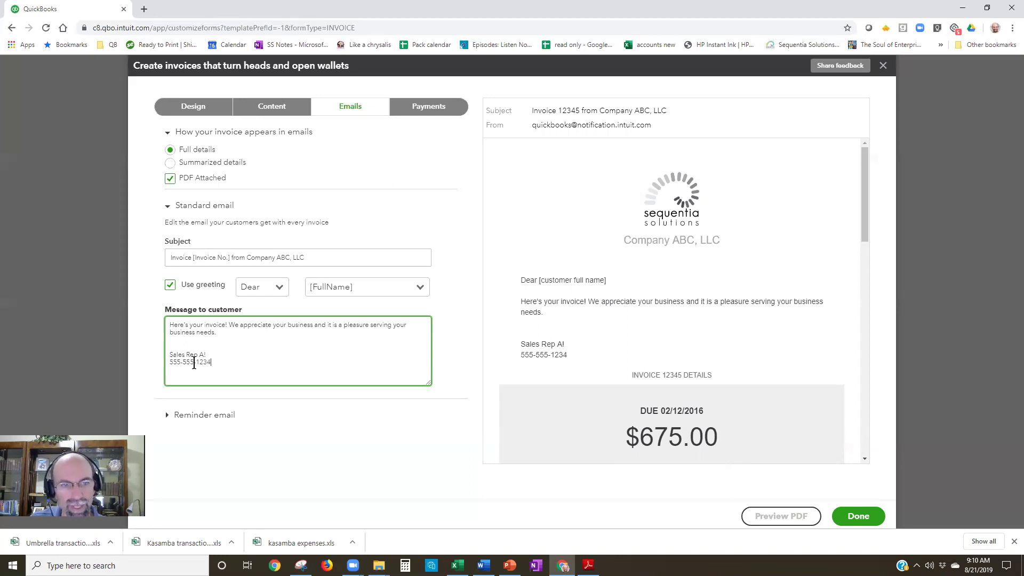
double_click(209, 361)
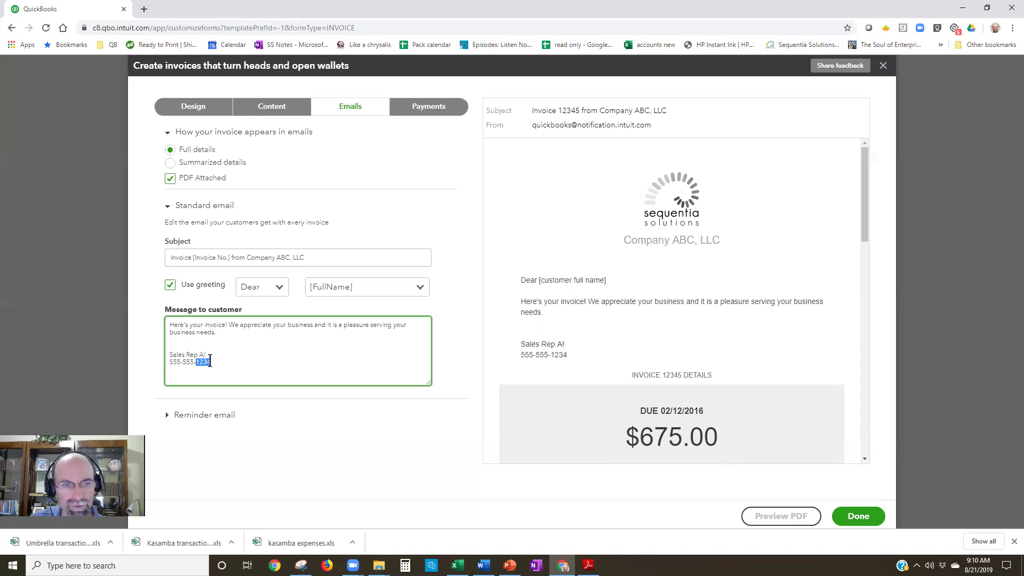
left_click(210, 362)
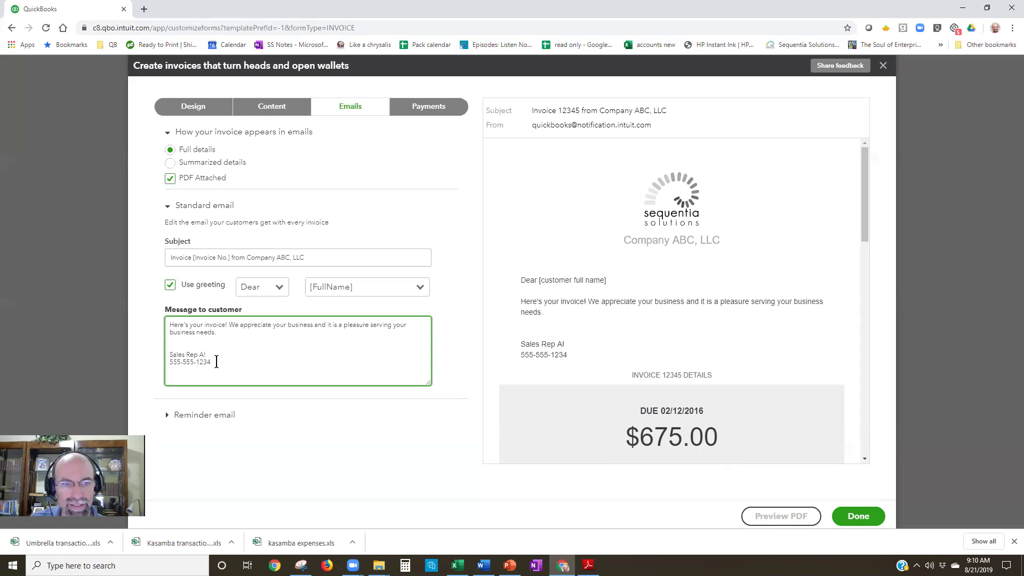
left_click(205, 348)
left_click(212, 361, "shift")
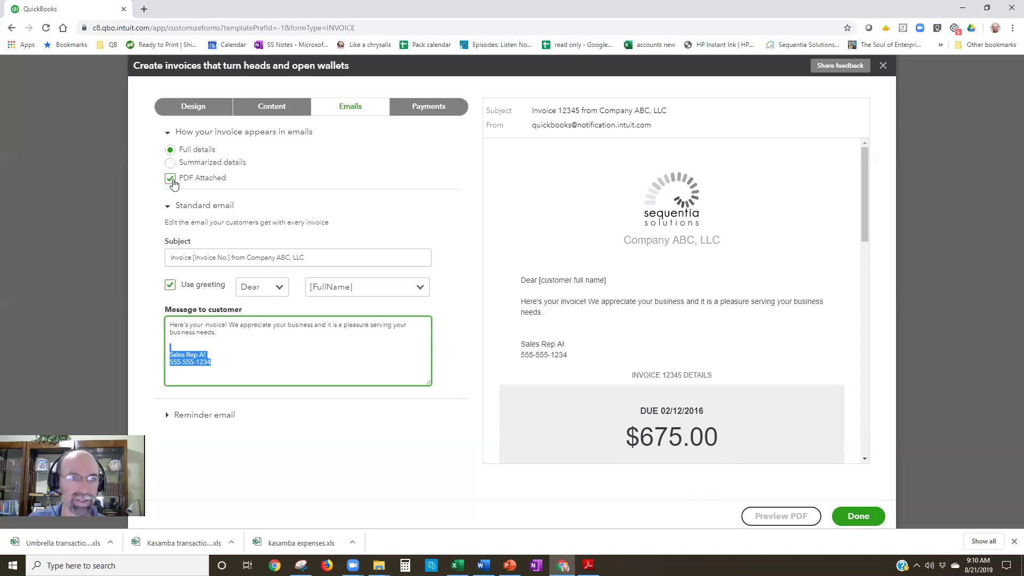
Email summarized invoice details with the PDF attached, and save the Salesrep A style
left_click(170, 163)
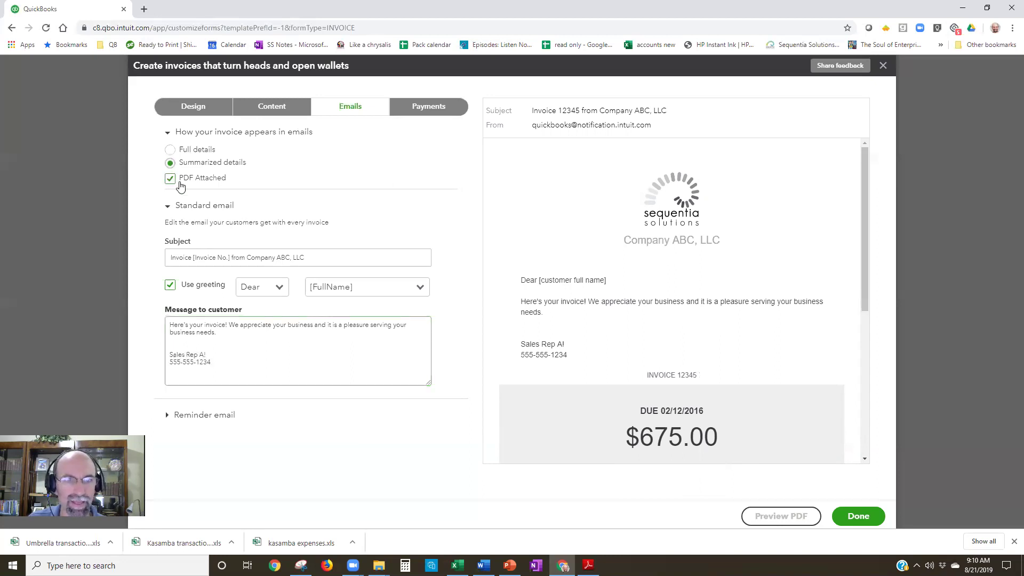
left_click(169, 179)
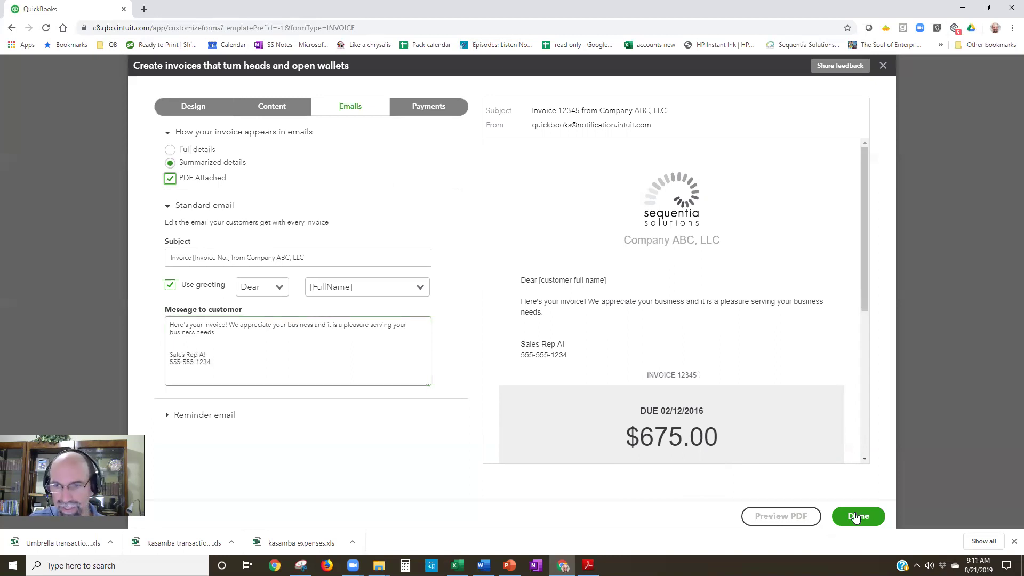
left_click(856, 516)
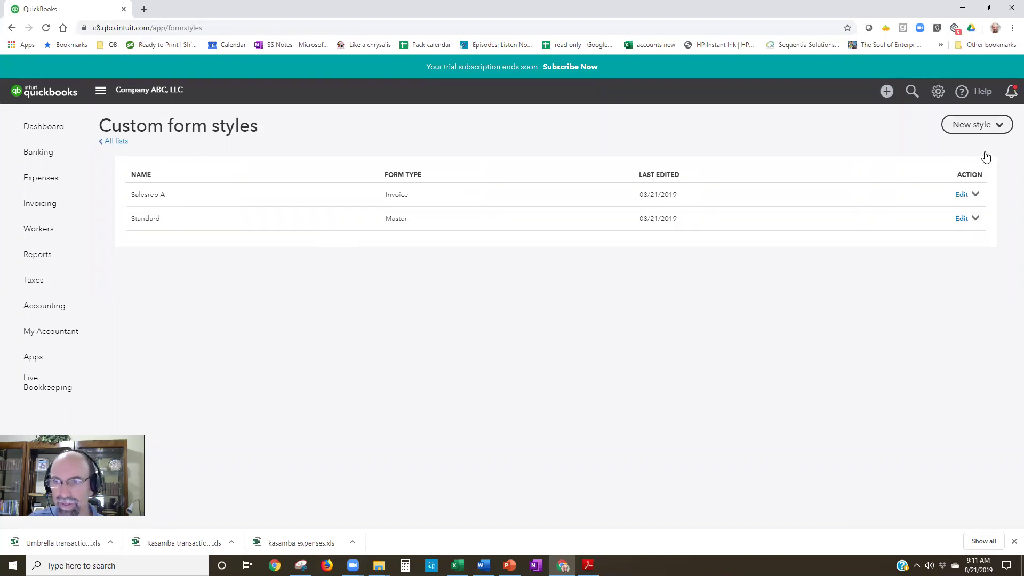
Create another new invoice style named 'Sales Rep B'
left_click(984, 128)
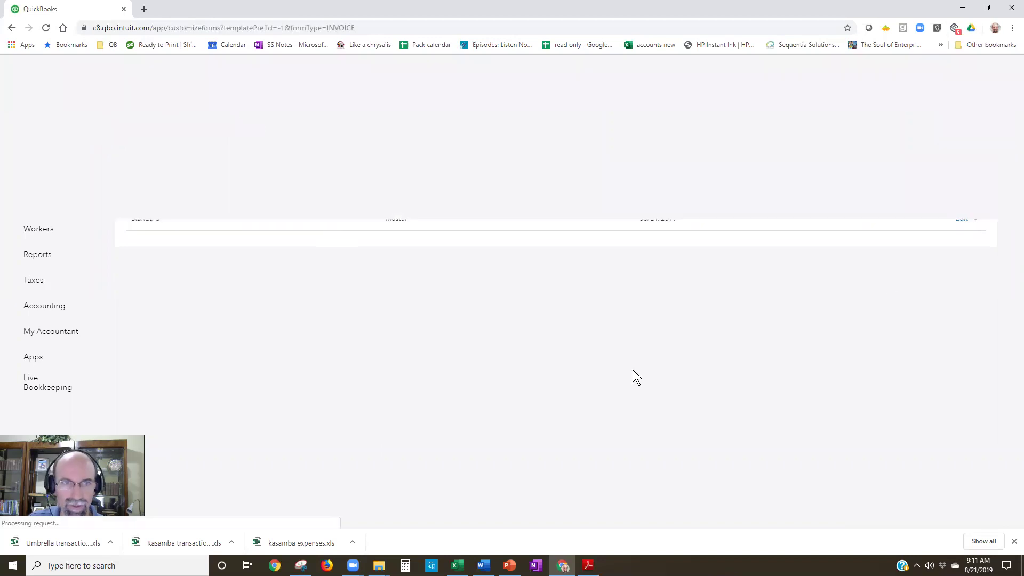
key("Tab")
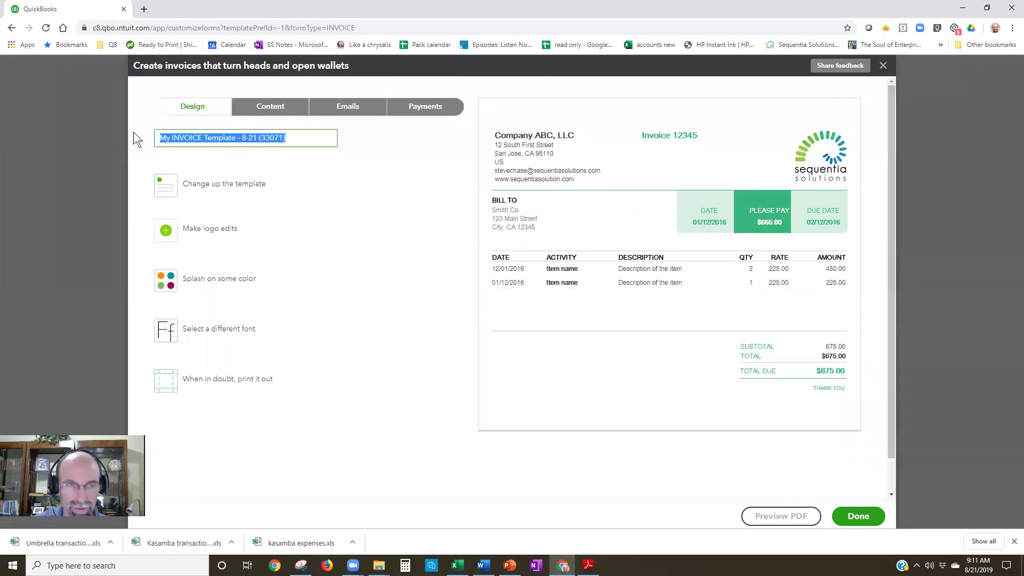
type("Sales Rep B")
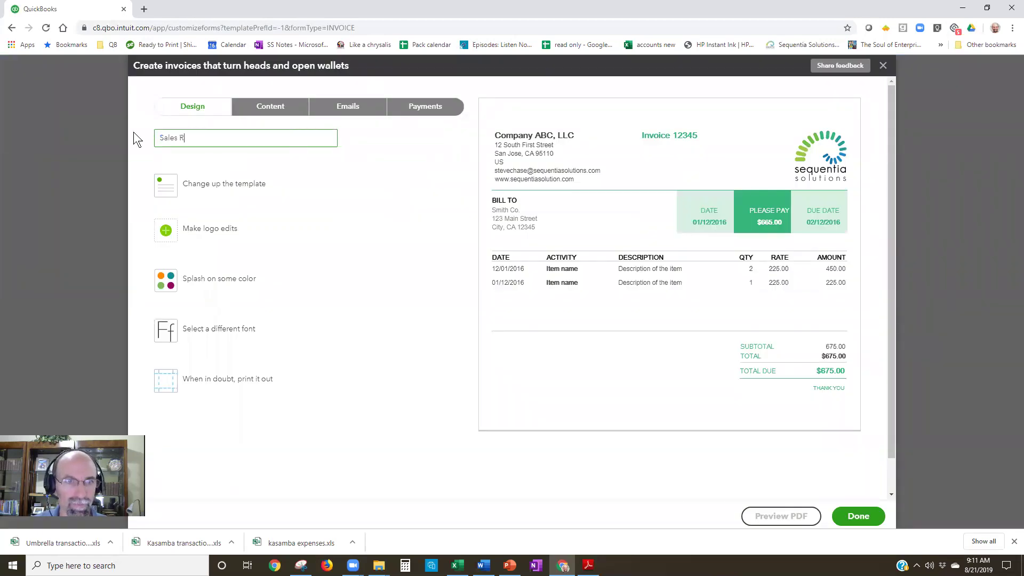
Sign the Sales Rep B email as 'Sales Rep B,' with the rep's phone number on the next line
left_click(344, 117)
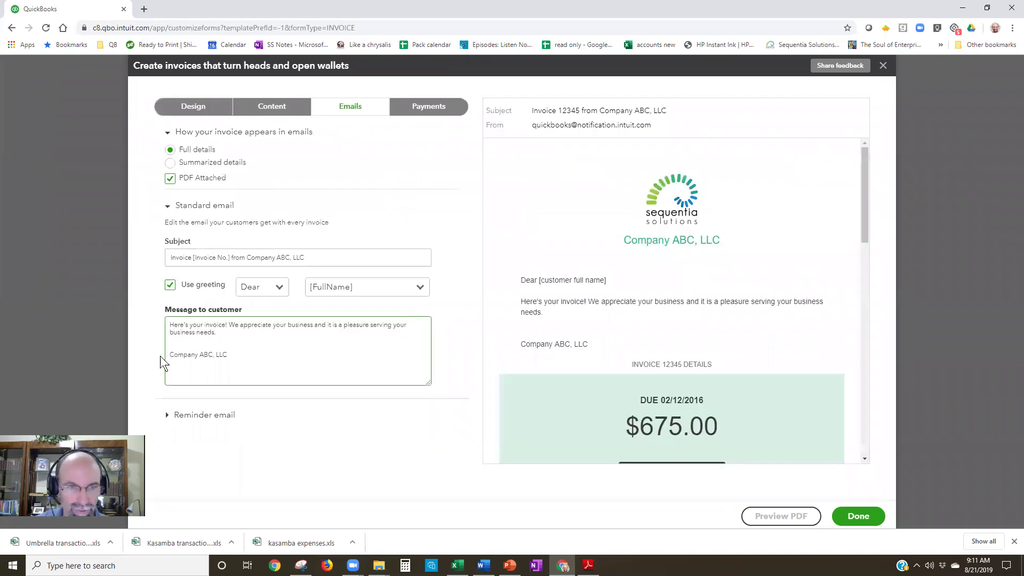
triple_click(160, 357)
type("Sales ")
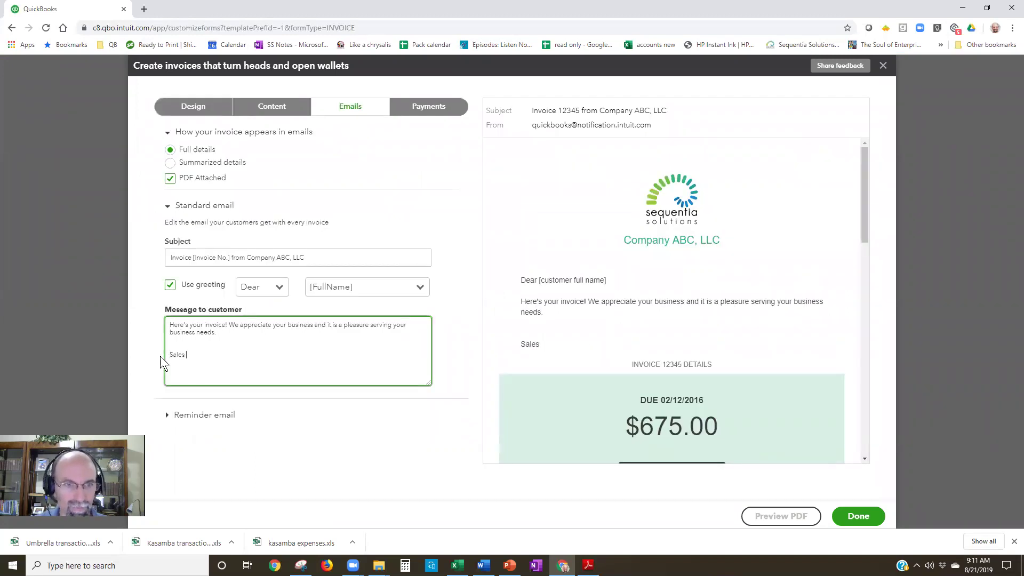
type("Rep B,")
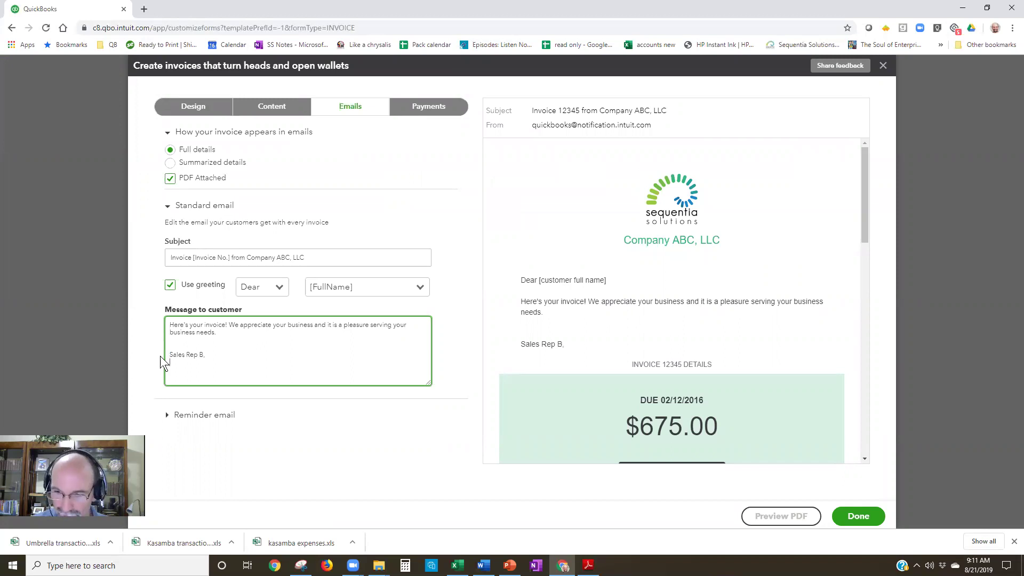
key("Return")
type("555")
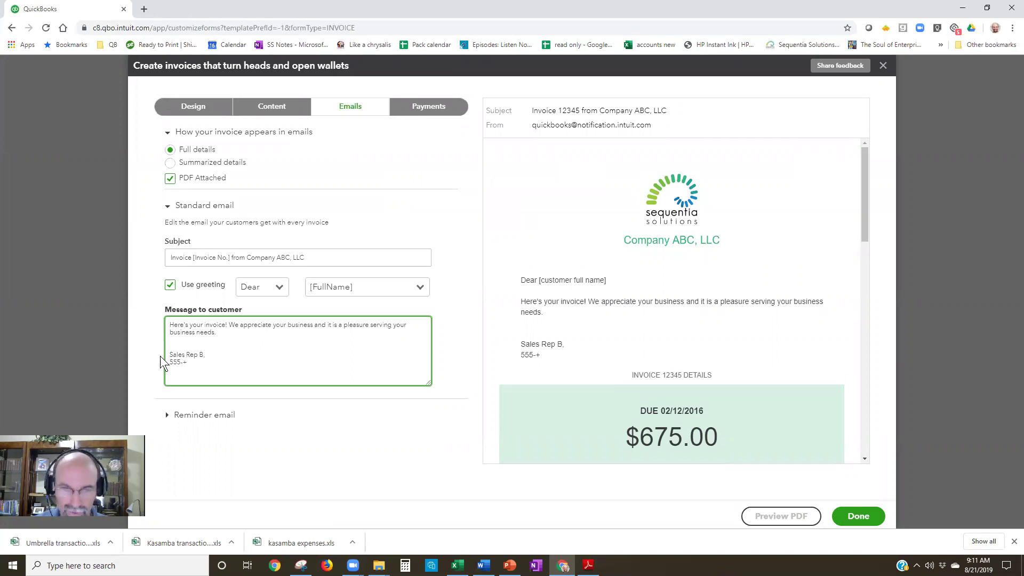
type("-555-1")
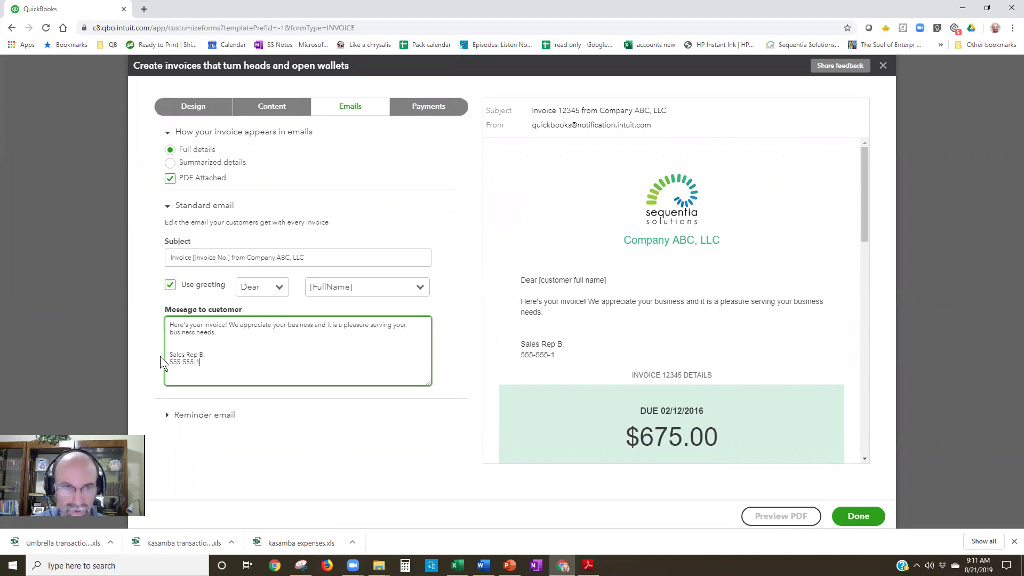
type("233")
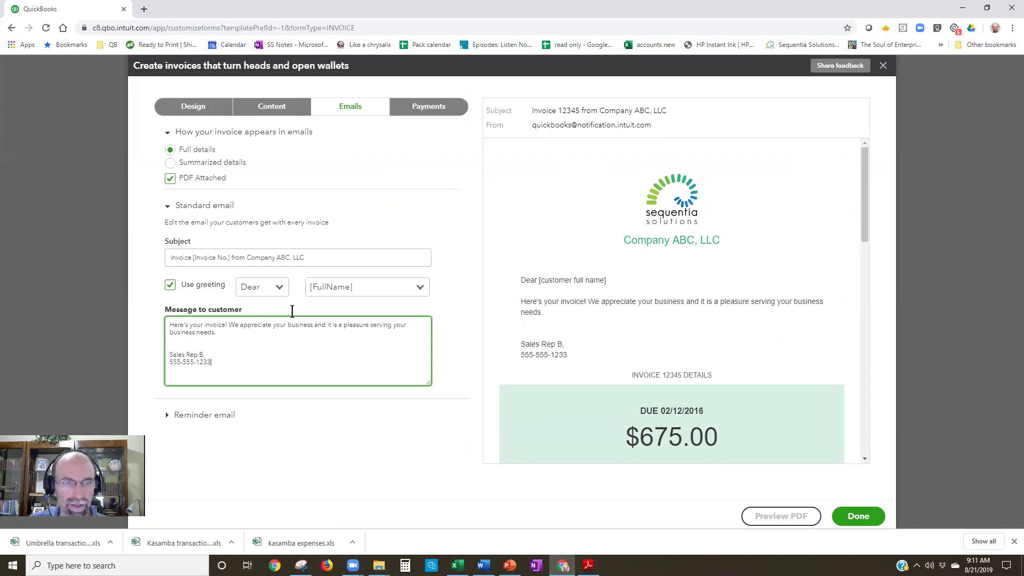
left_click(204, 109)
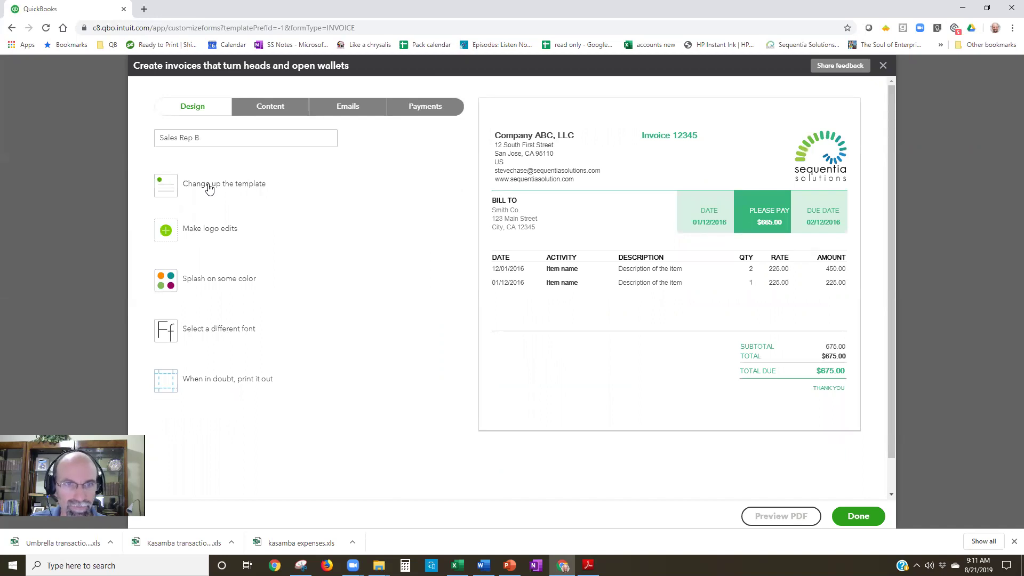
Change the Sales Rep B style's layout to the Modern template
left_click(233, 196)
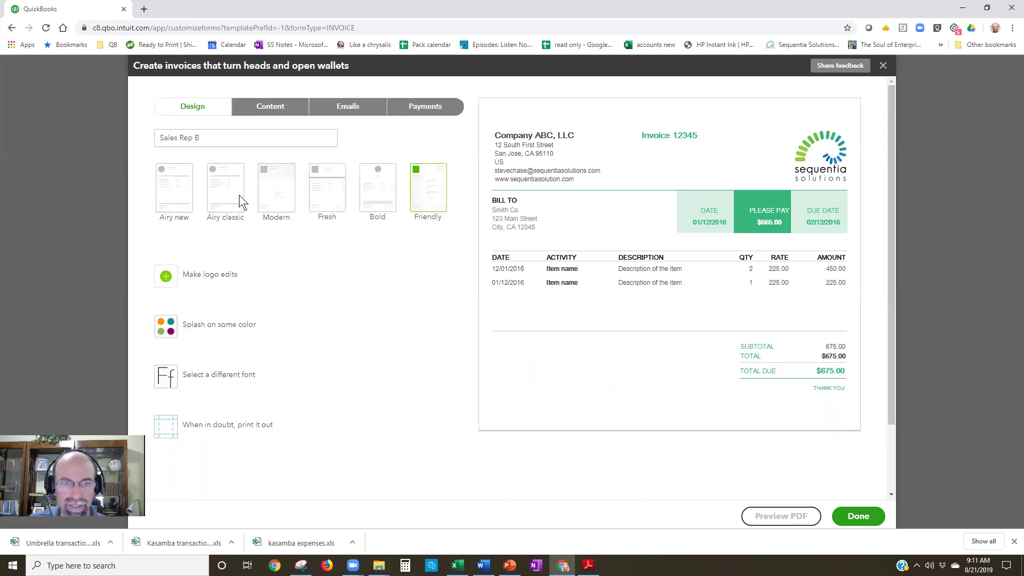
left_click(239, 194)
left_click(279, 194)
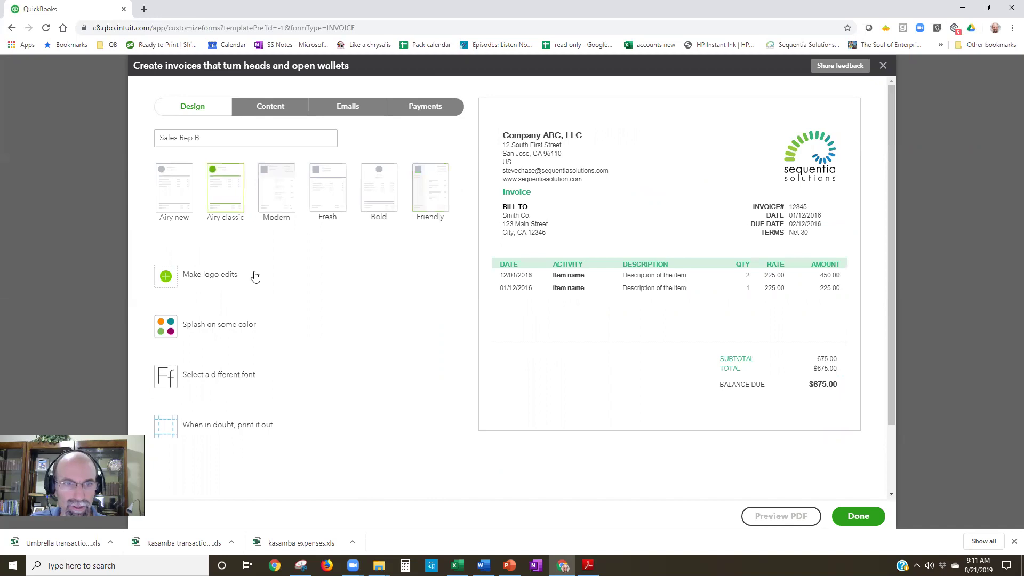
left_click(218, 278)
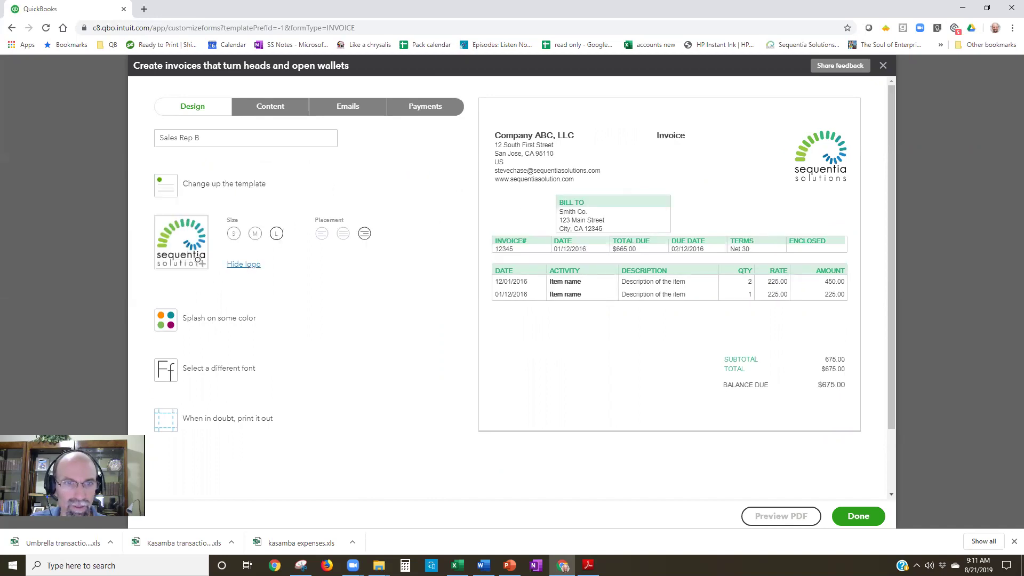
Use the horizontal Sequentia logo in Sales Rep B and try centre and left logo placements
left_click(198, 263)
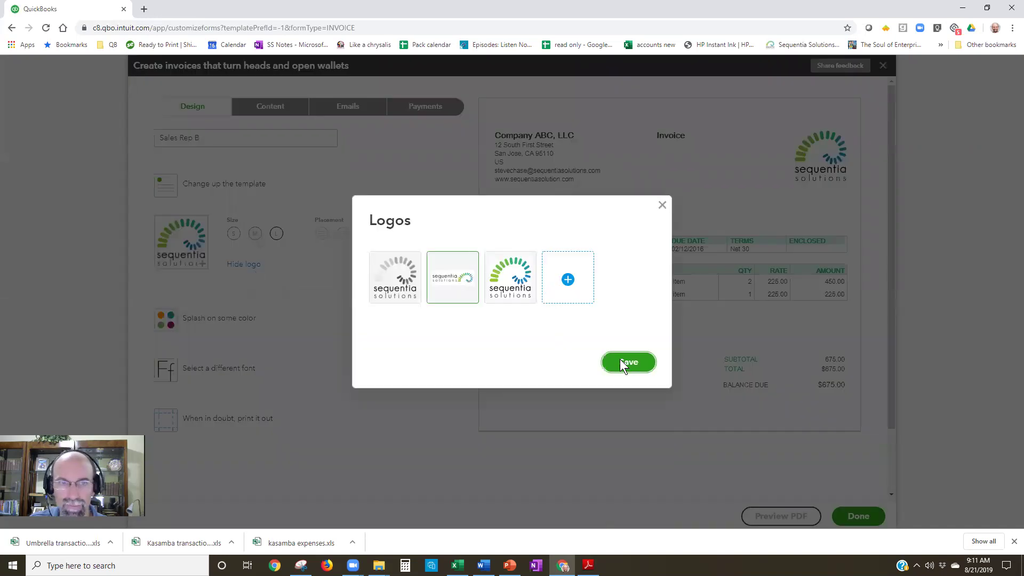
left_click(621, 362)
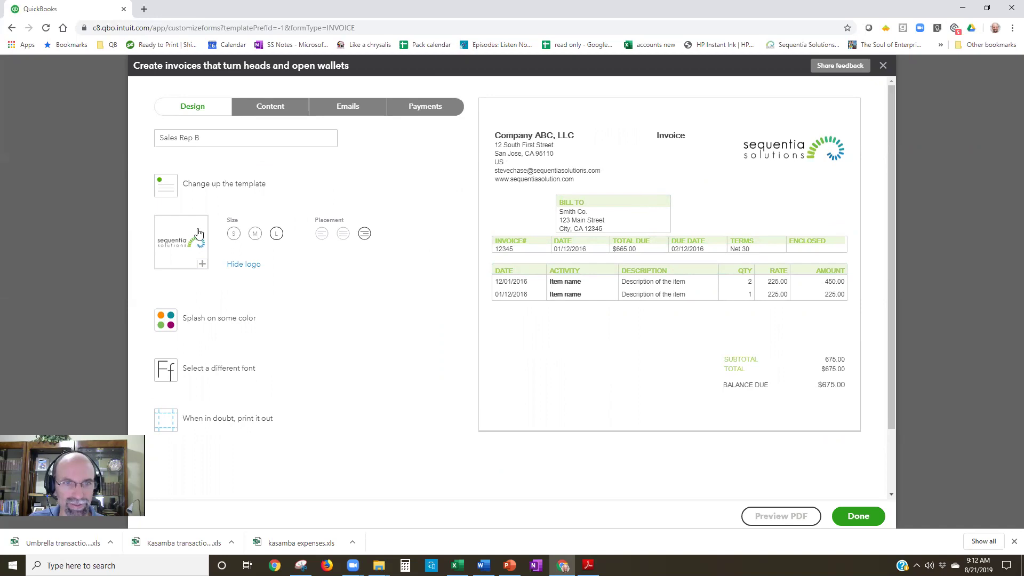
left_click(856, 518)
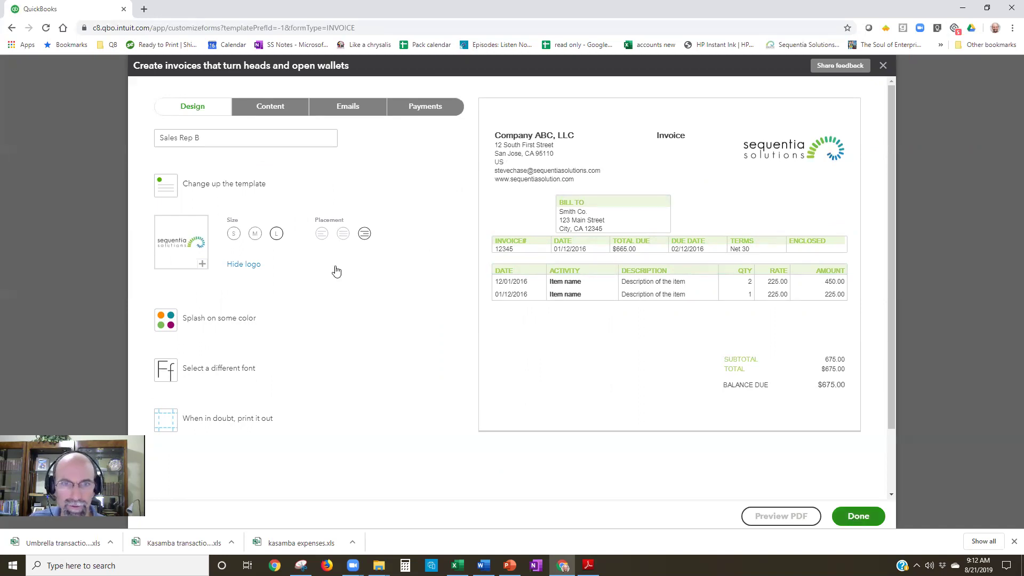
left_click(343, 233)
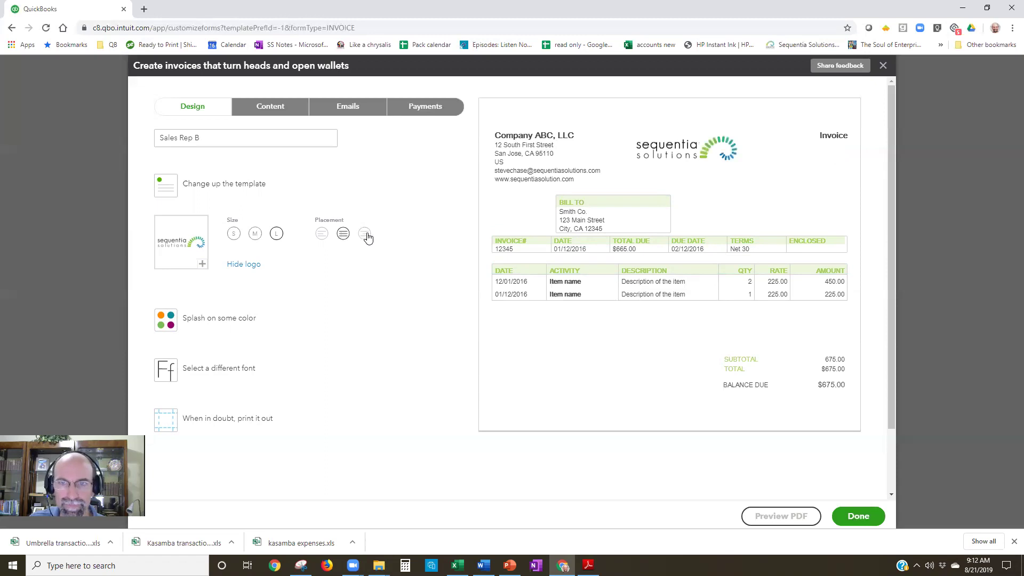
left_click(322, 235)
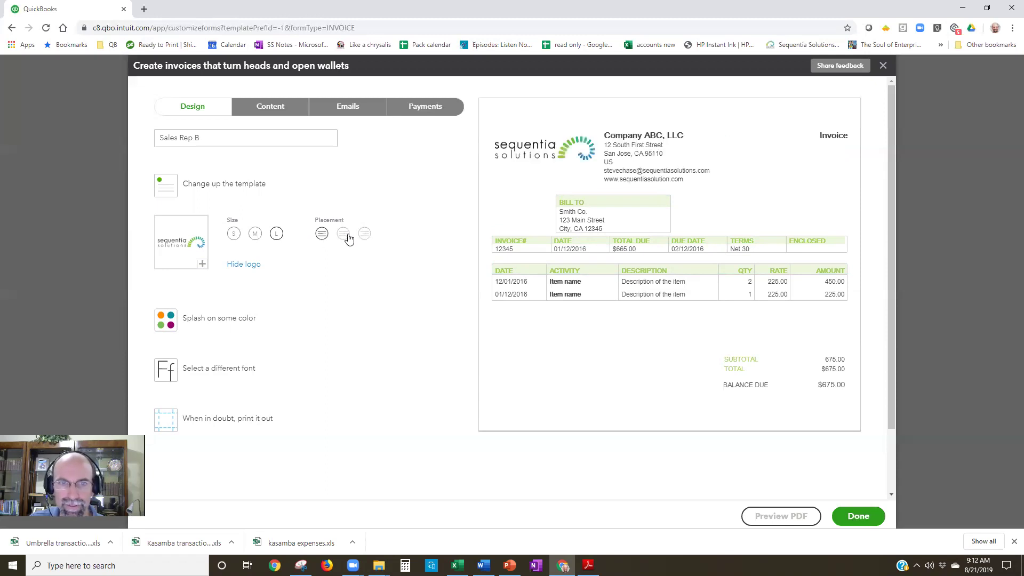
left_click(344, 234)
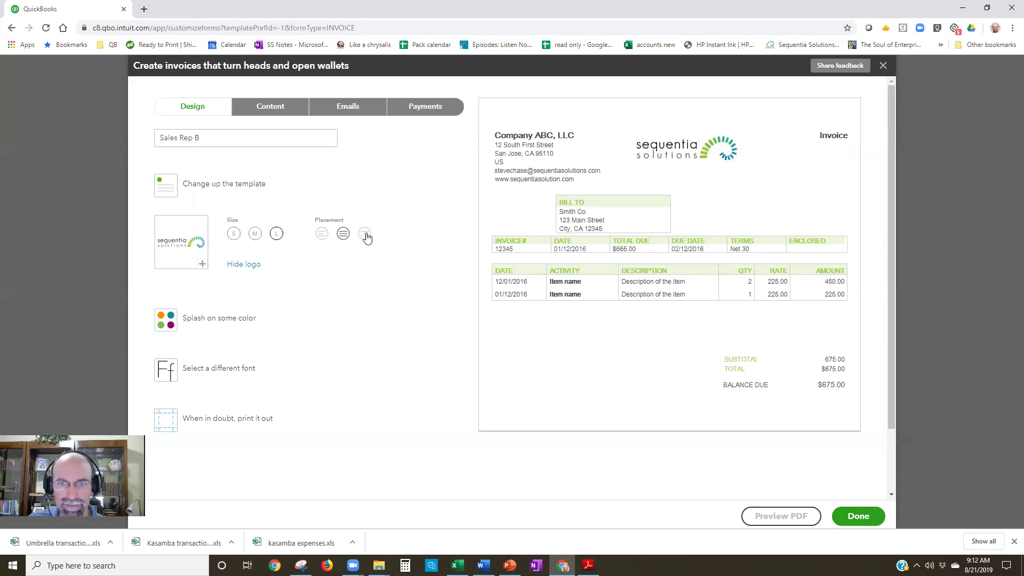
Try saving the style, renaming it 'Sales Rep B -1' after the save error
left_click(859, 516)
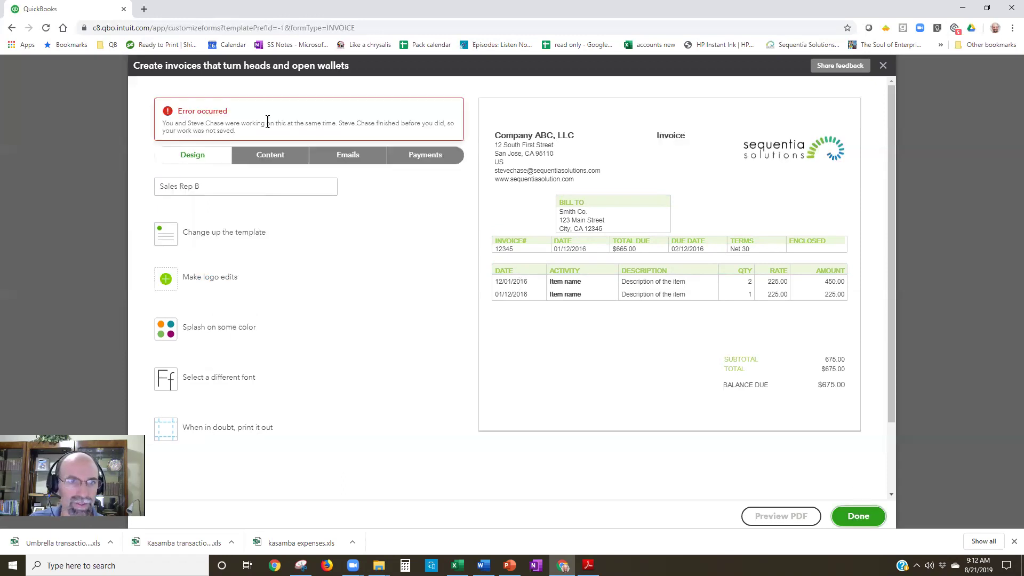
left_click(262, 191)
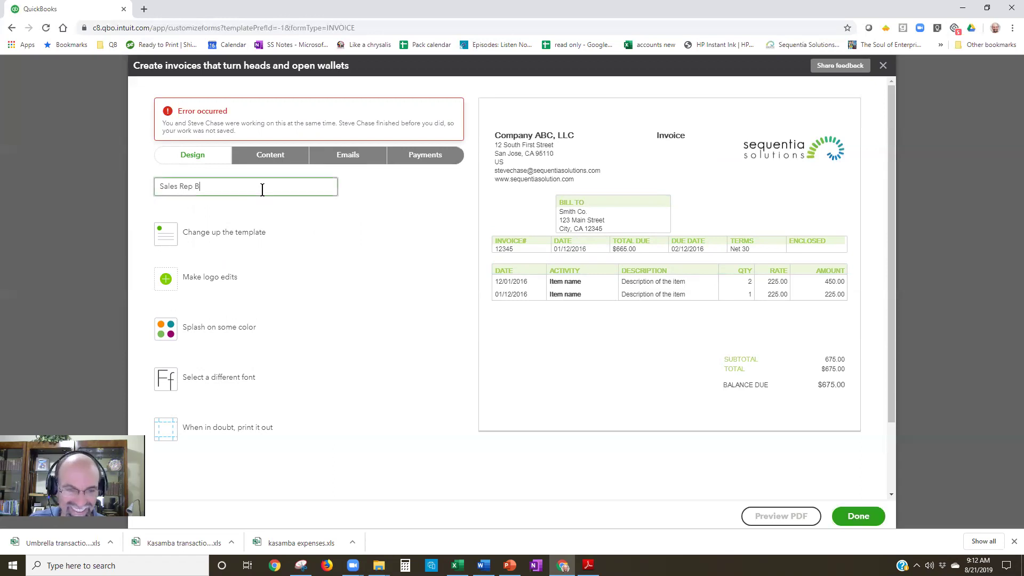
left_click(869, 520)
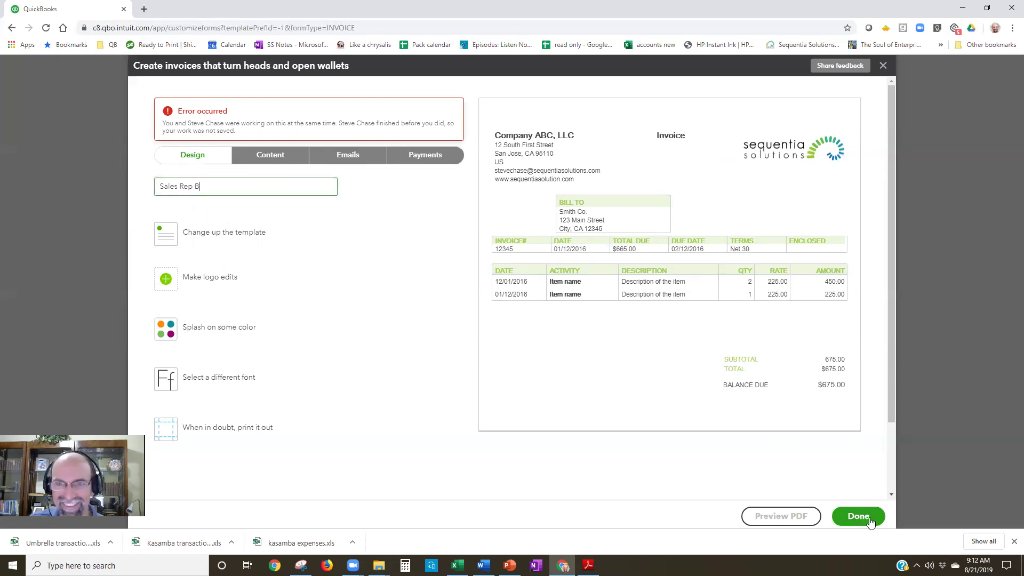
left_click(262, 186)
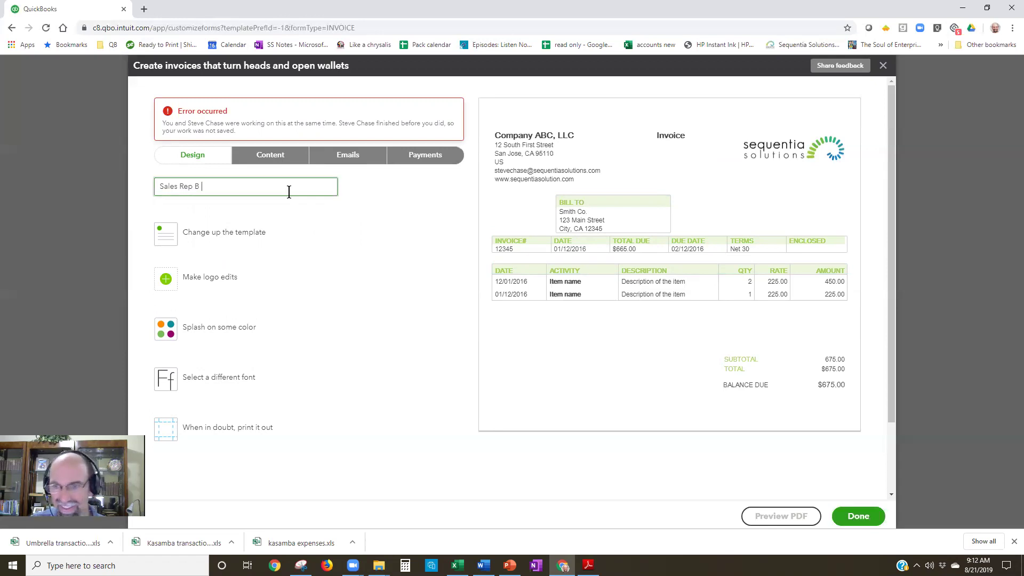
type("-1")
left_click(875, 517)
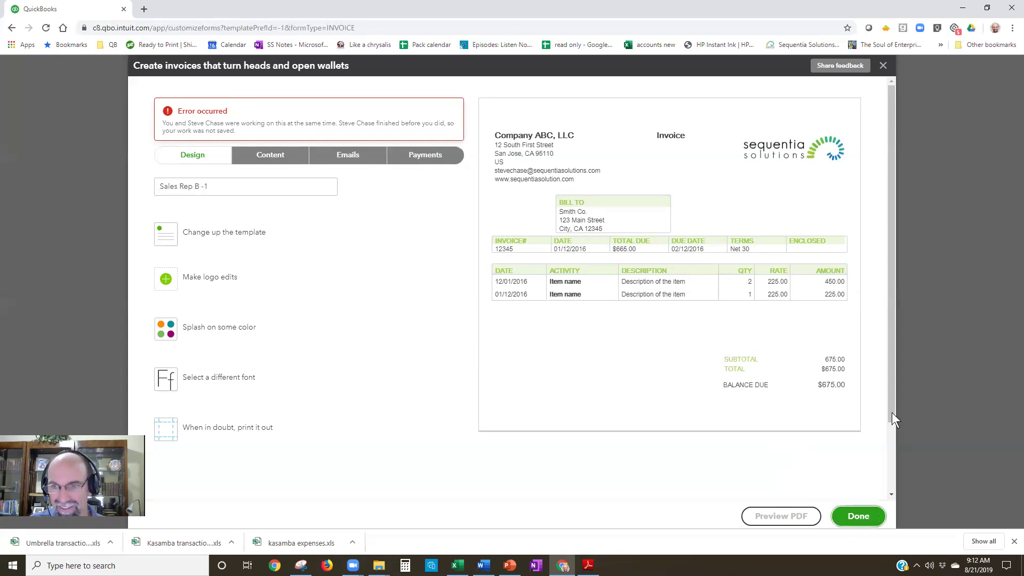
Exit the editor without saving, then remove the -1 suffix and save the style as 'Sales Rep B'
left_click(890, 488)
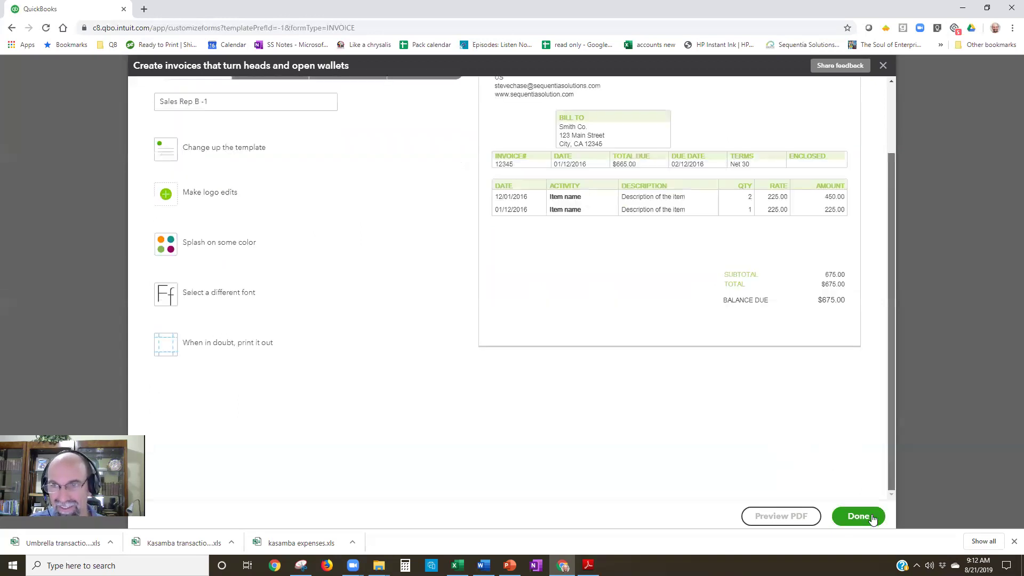
left_click(882, 66)
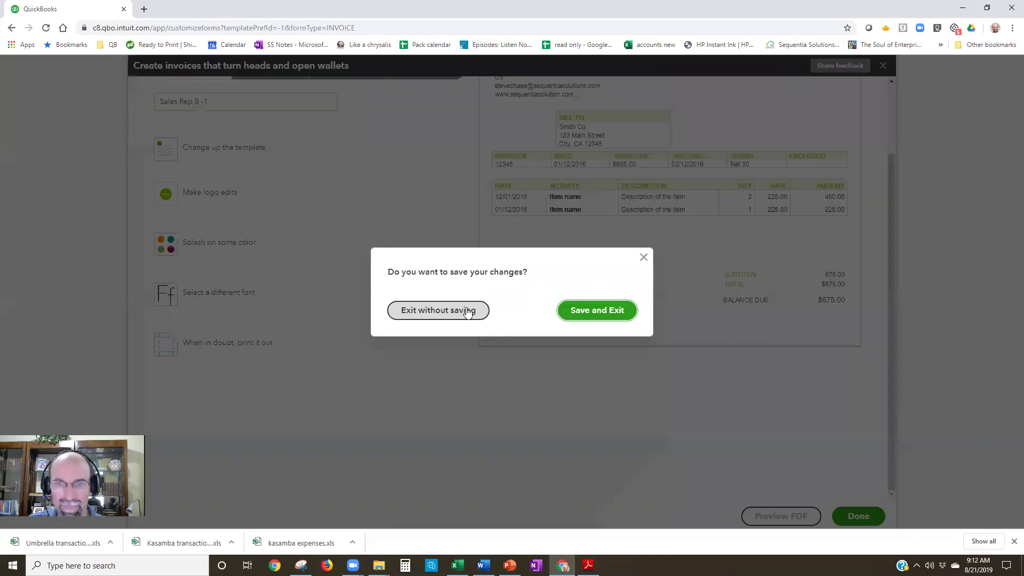
left_click(467, 312)
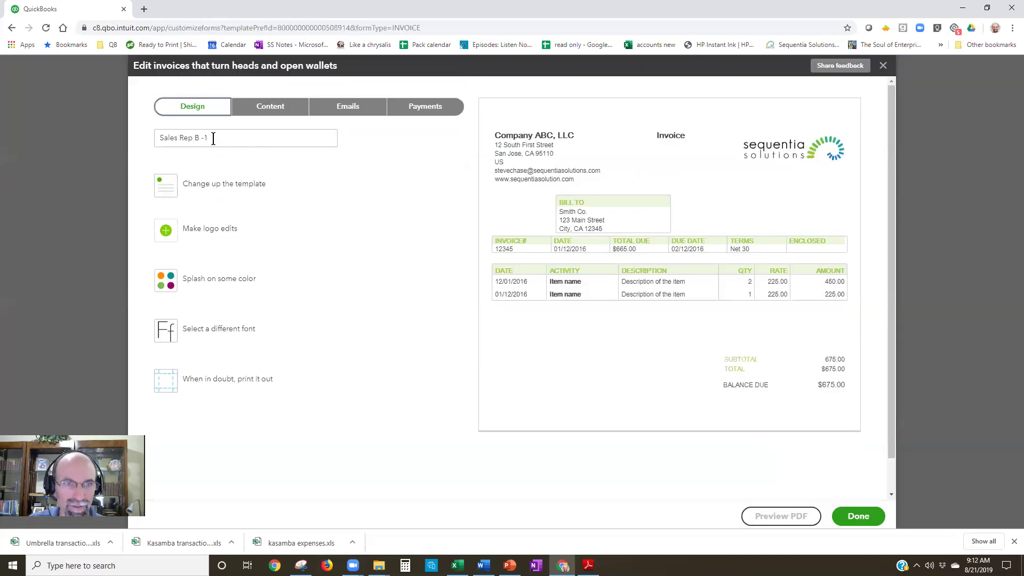
double_click(213, 138)
key("BackSpace")
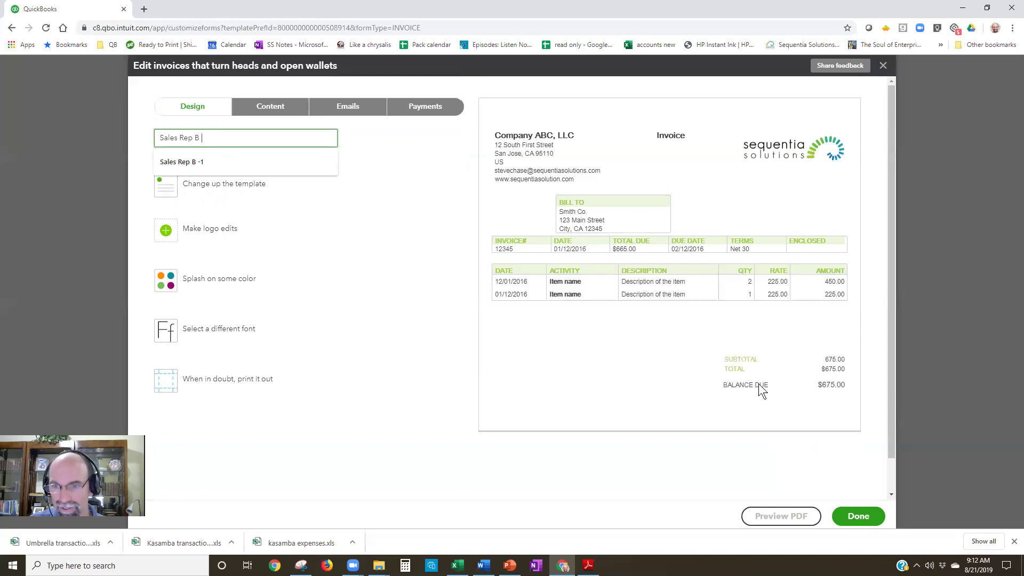
left_click(858, 516)
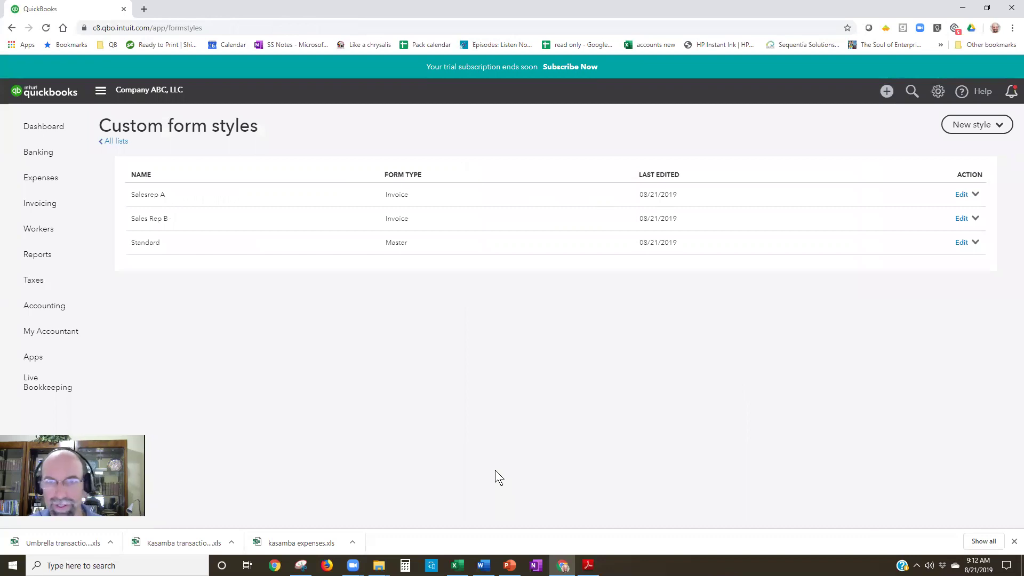
Start a new invoice for the chosen customer
left_click(889, 92)
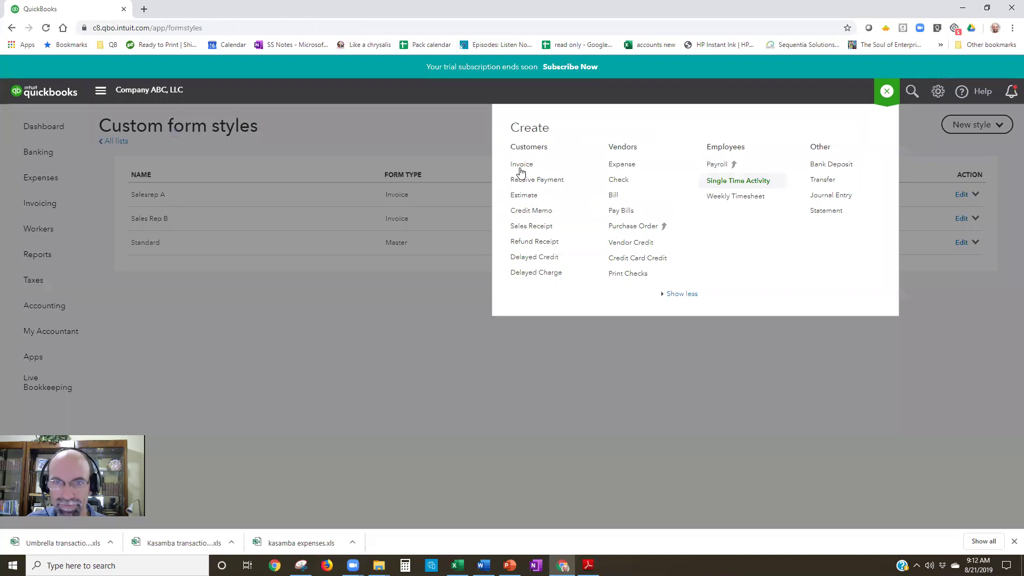
left_click(521, 167)
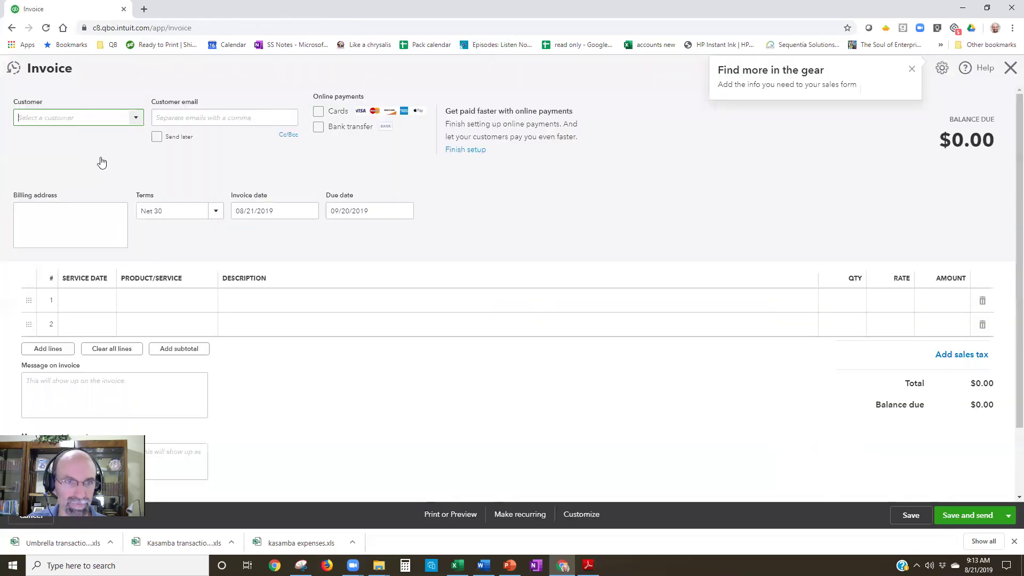
key("Tab")
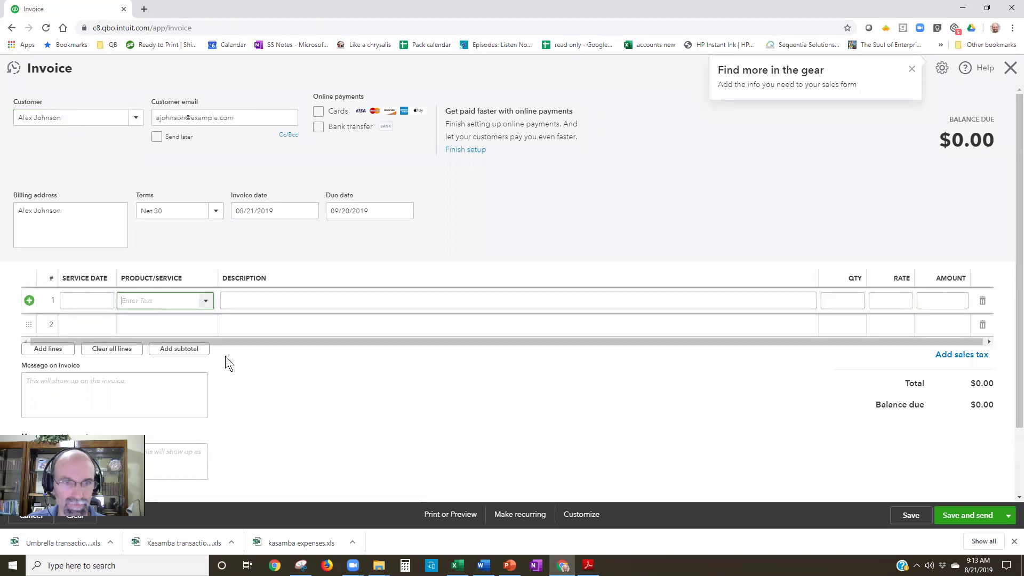
Add a Sales line 'design work phase B', quantity 2 at rate 1000, and save the invoice
type("Sales")
left_click(288, 303)
type("d")
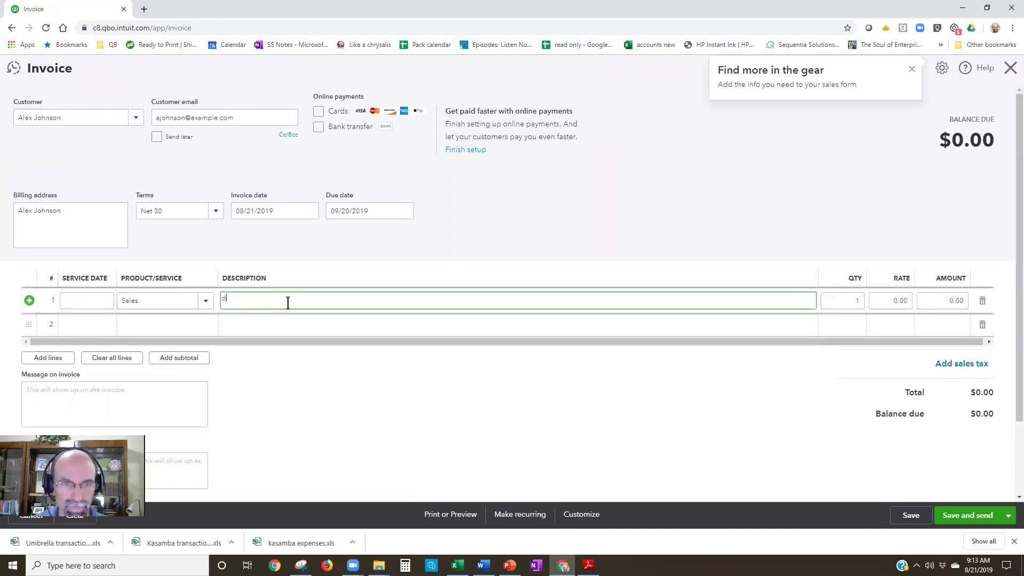
type("esign work phase")
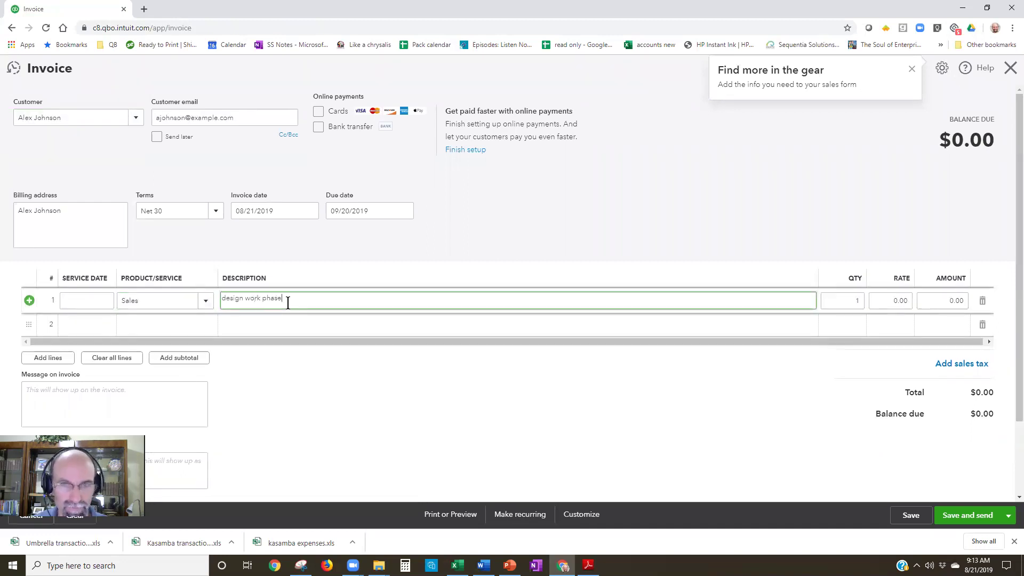
type(" B")
key("Tab")
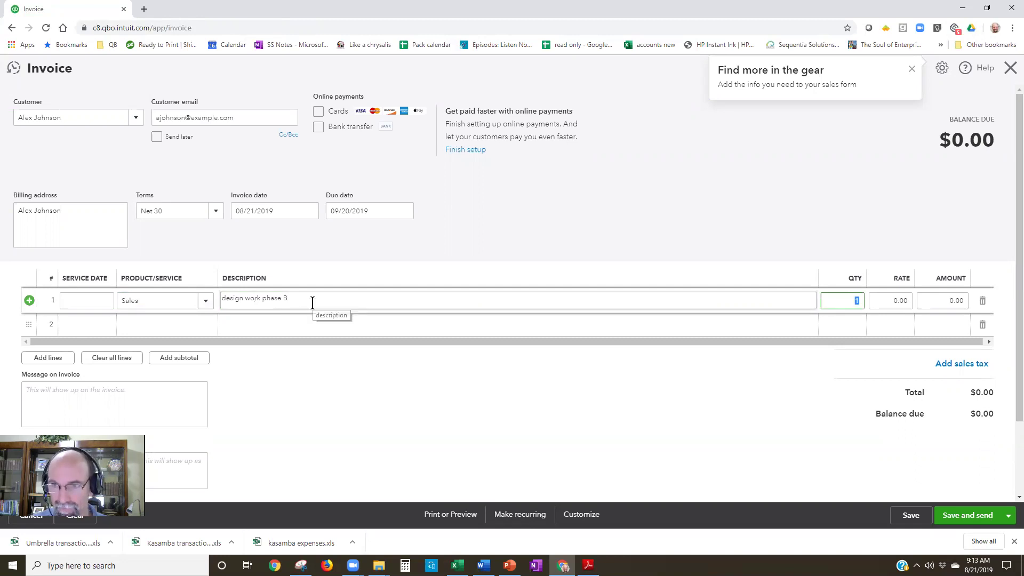
type("2")
key("Tab")
type("1000")
key("Tab")
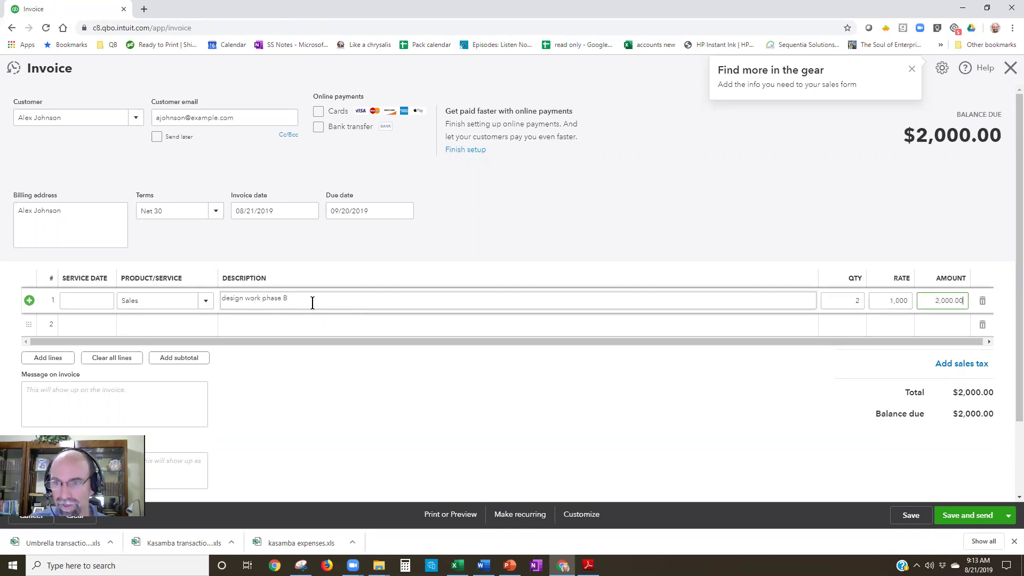
left_click(912, 515)
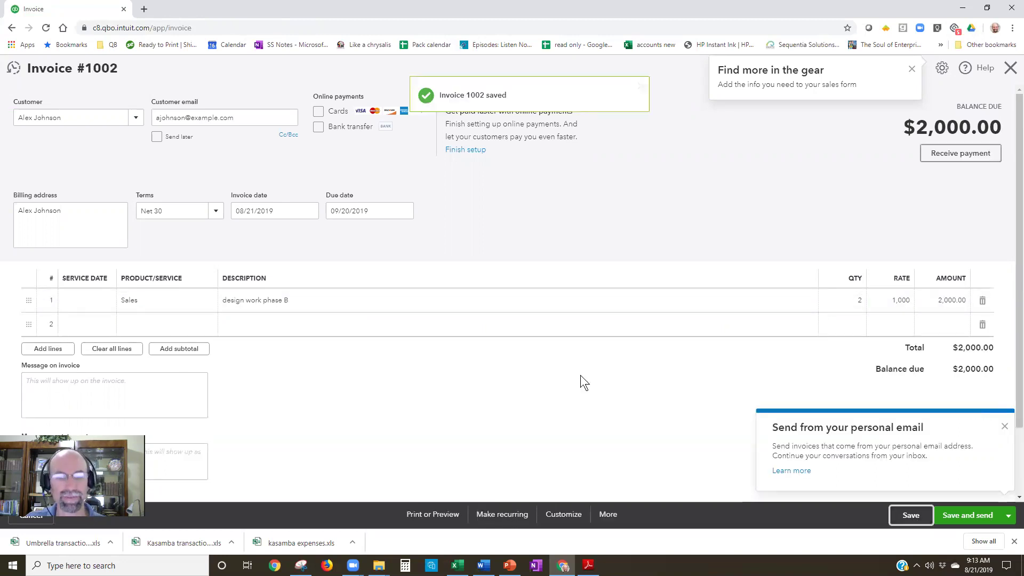
Apply the Sales Rep B style to invoice 1002
left_click(605, 515)
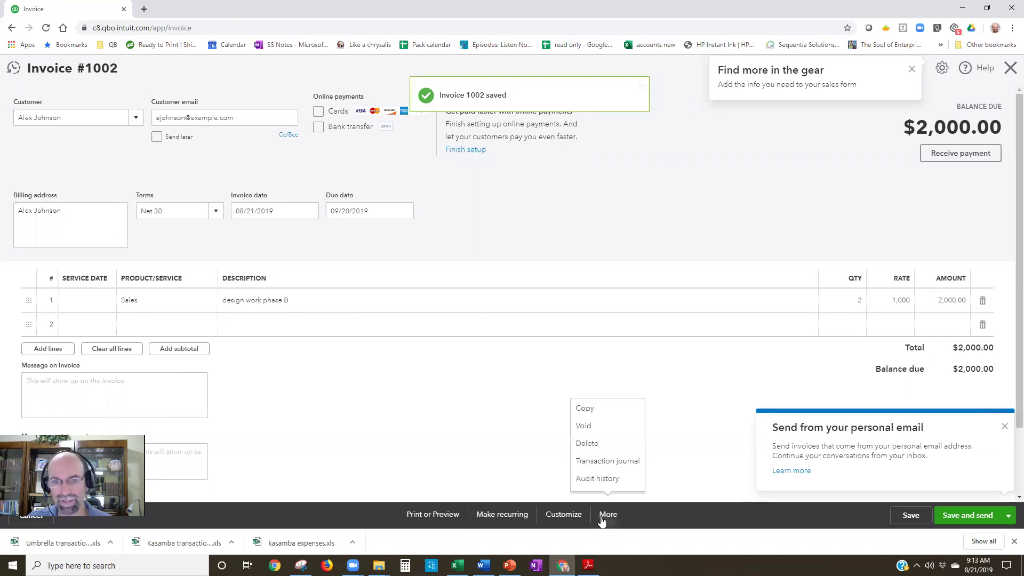
left_click(569, 516)
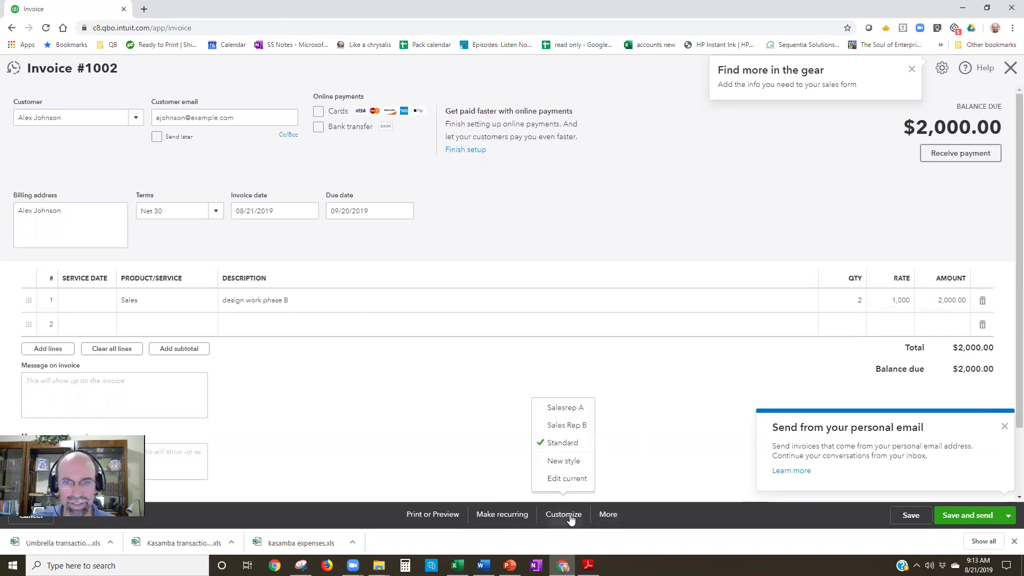
left_click(563, 429)
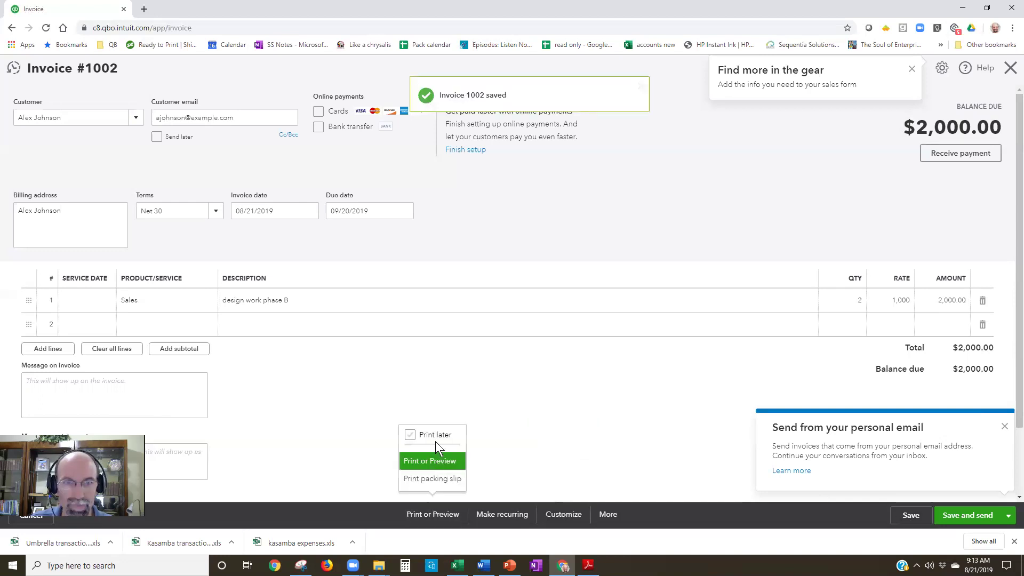
Review the invoice's print preview with the square Sequentia logo, then close it
left_click(435, 458)
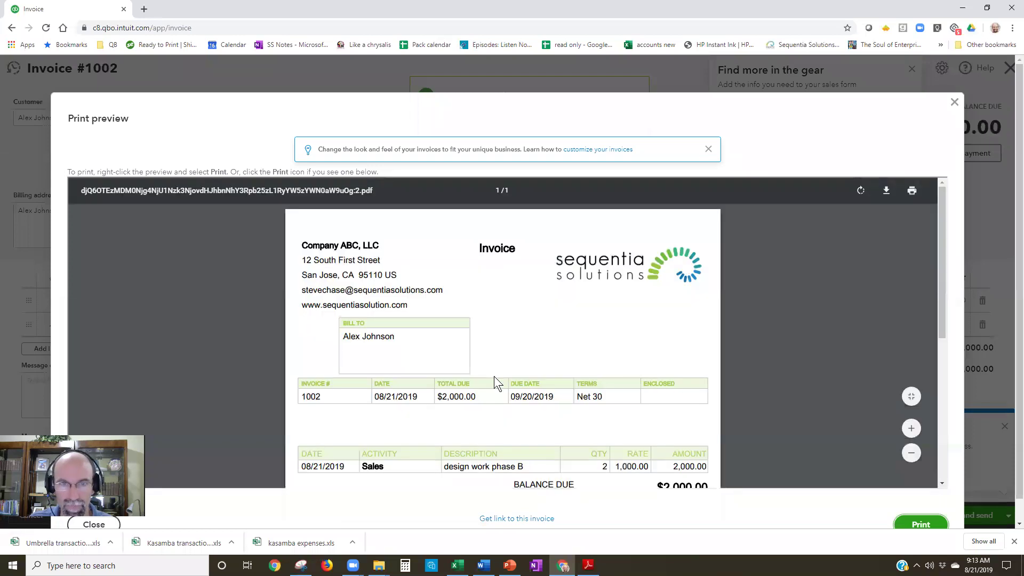
scroll(498, 374, "down", 2)
scroll(498, 374, "up", 2)
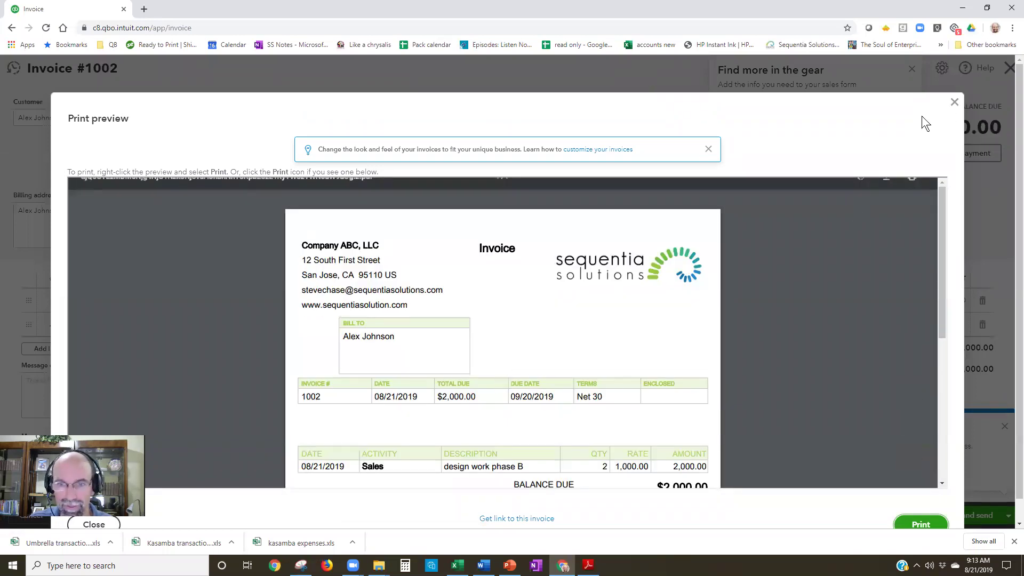
key("Escape")
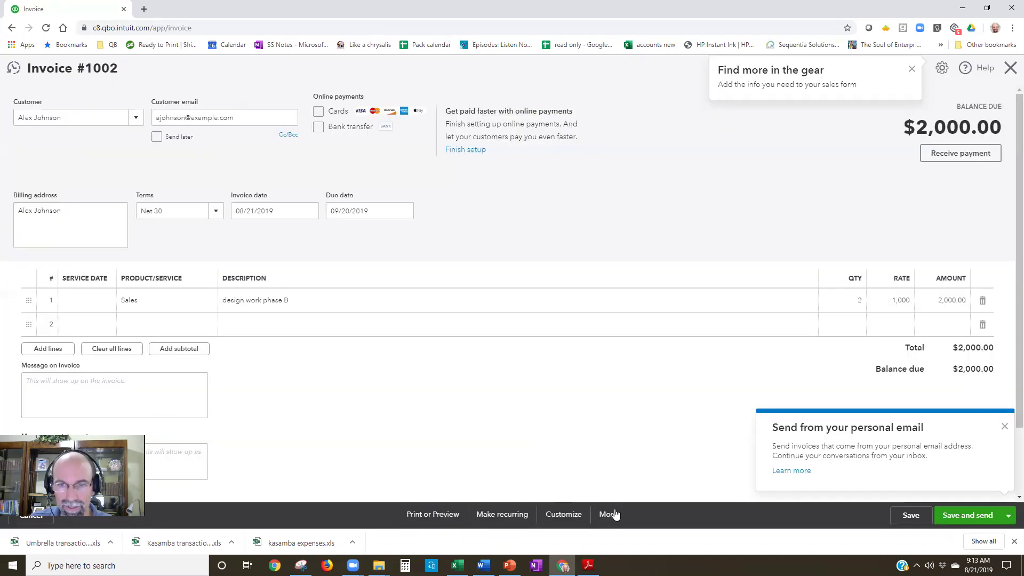
Switch invoice 1002 to the Salesrep A style
left_click(576, 516)
left_click(562, 410)
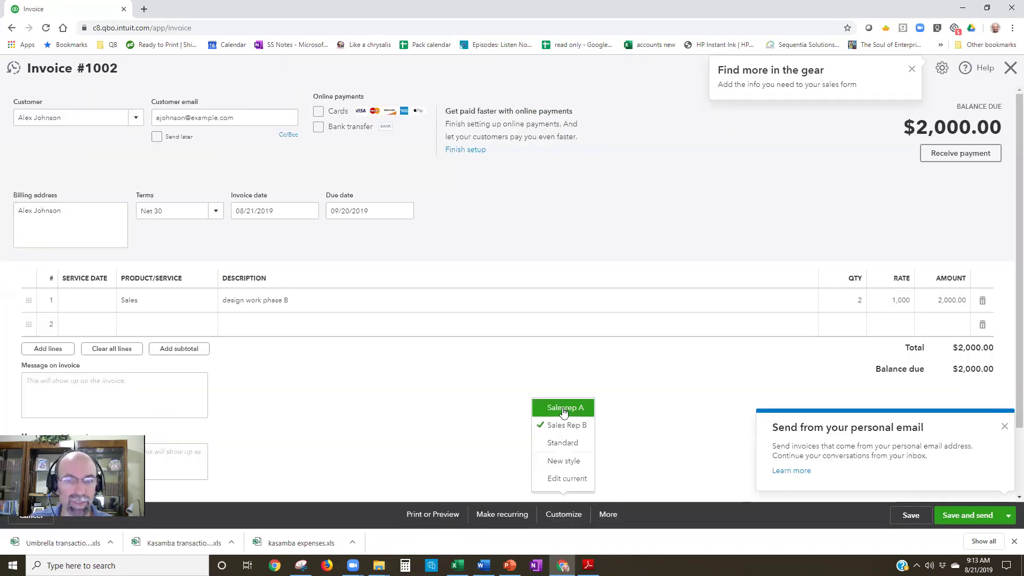
left_click(654, 404)
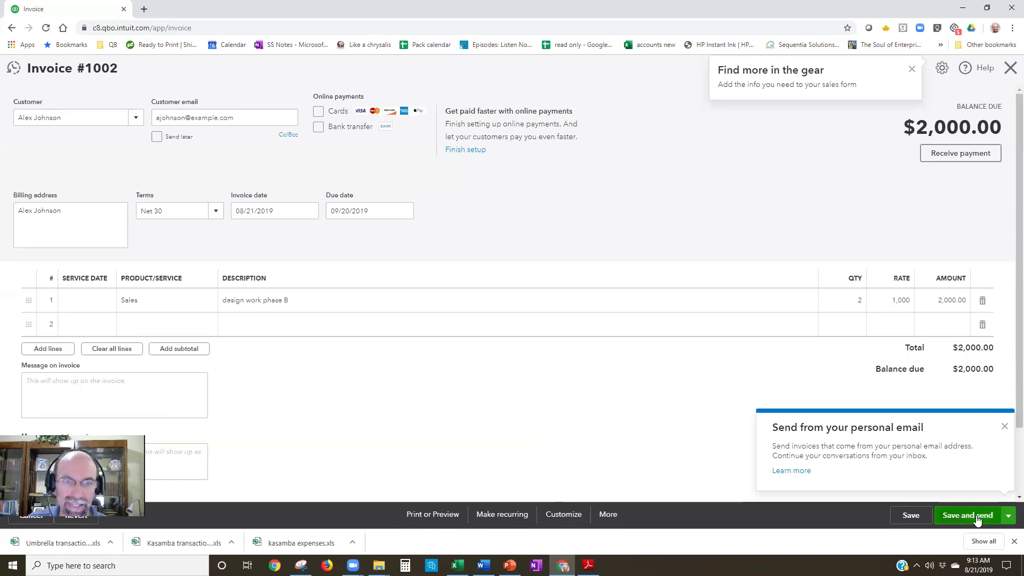
Check the customer email address, then save the invoice and send it
left_click(229, 117)
triple_click(229, 117)
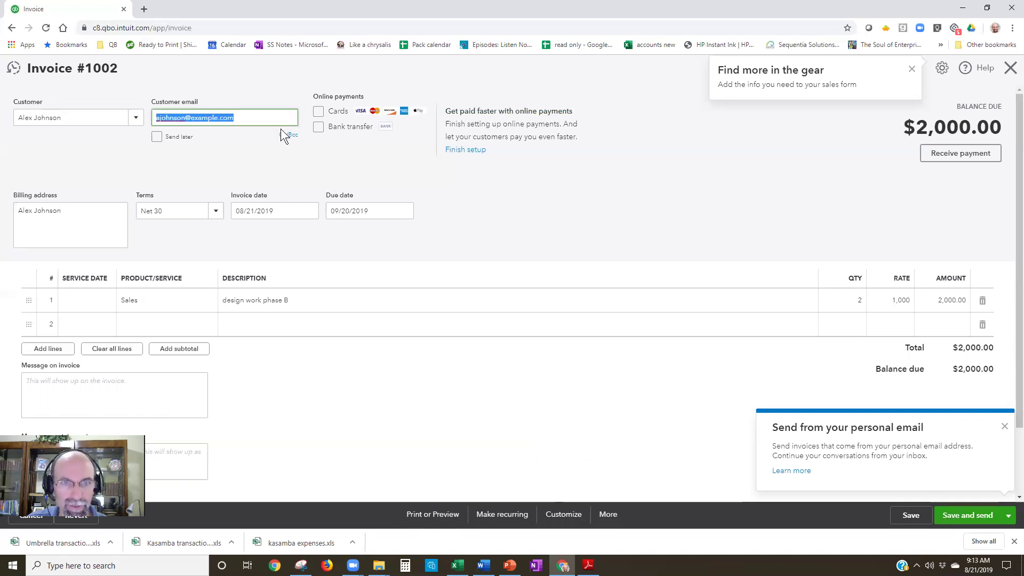
left_click(316, 133)
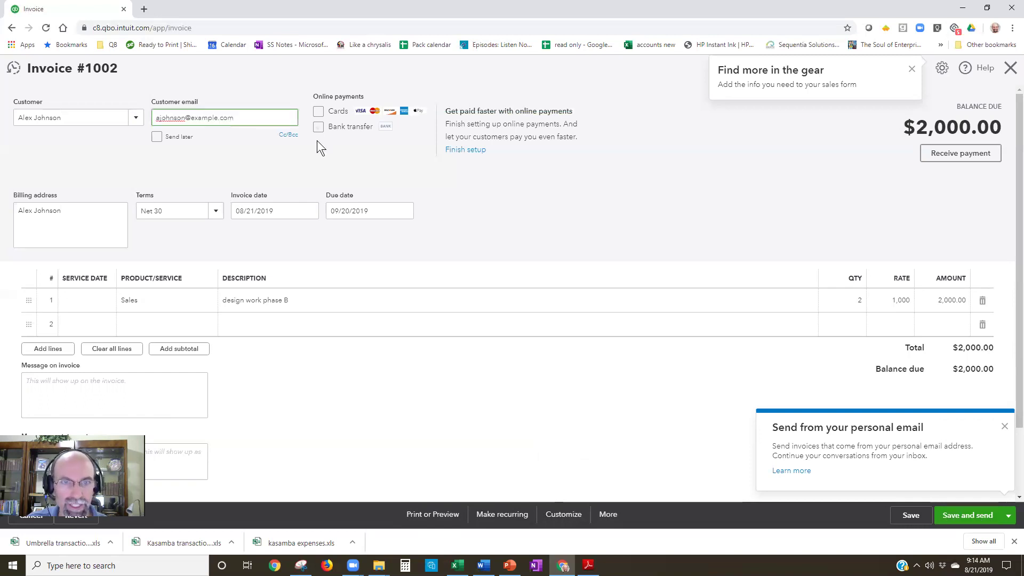
left_click(972, 520)
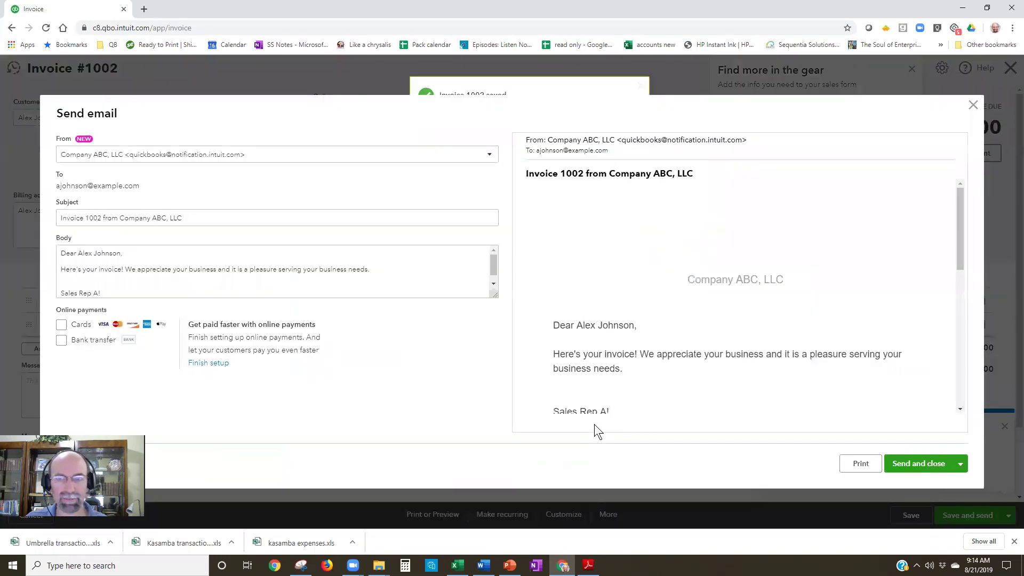
Allow bank transfer payments and inspect the Sales Rep A signature in the email body
left_click(62, 340)
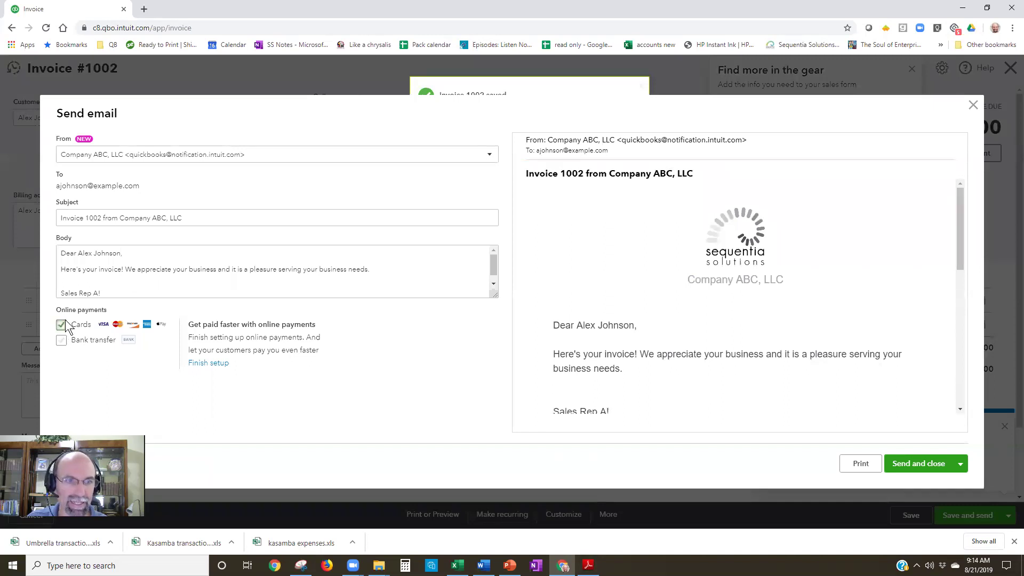
left_click(494, 284)
key("ctrl+a")
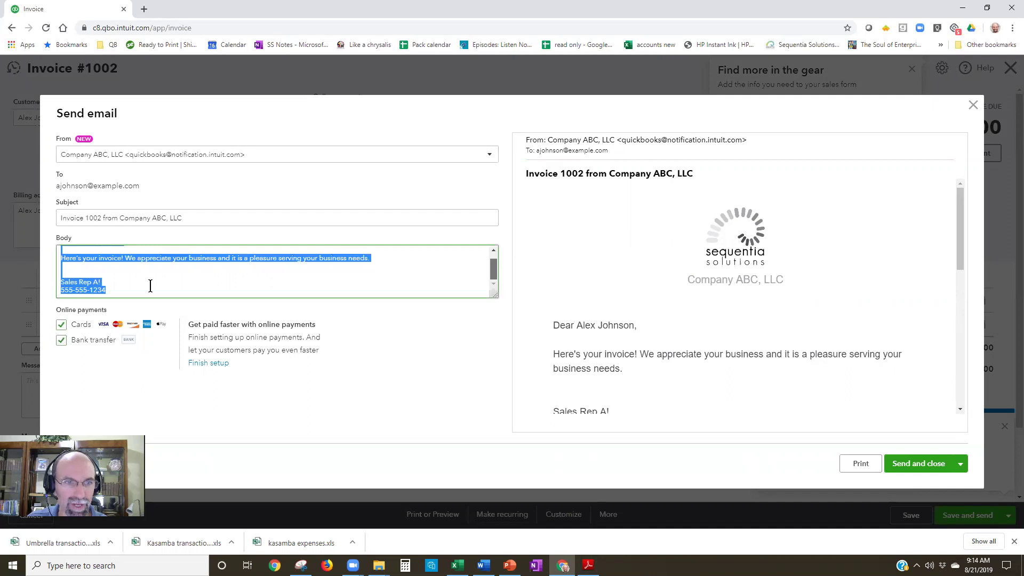
left_click(115, 288)
left_click_drag(134, 289, 60, 282)
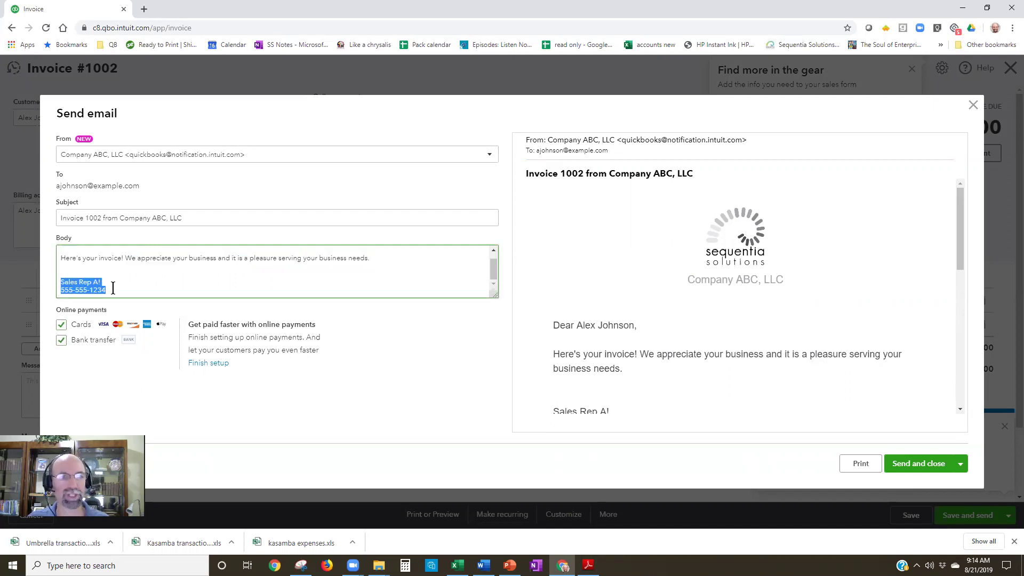
key("Left")
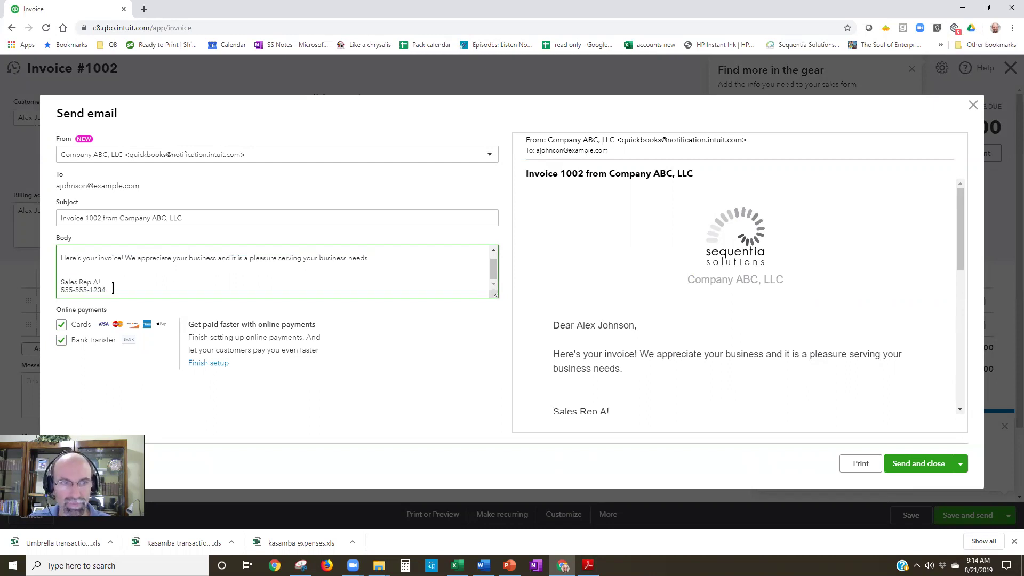
key("ctrl+shift+End")
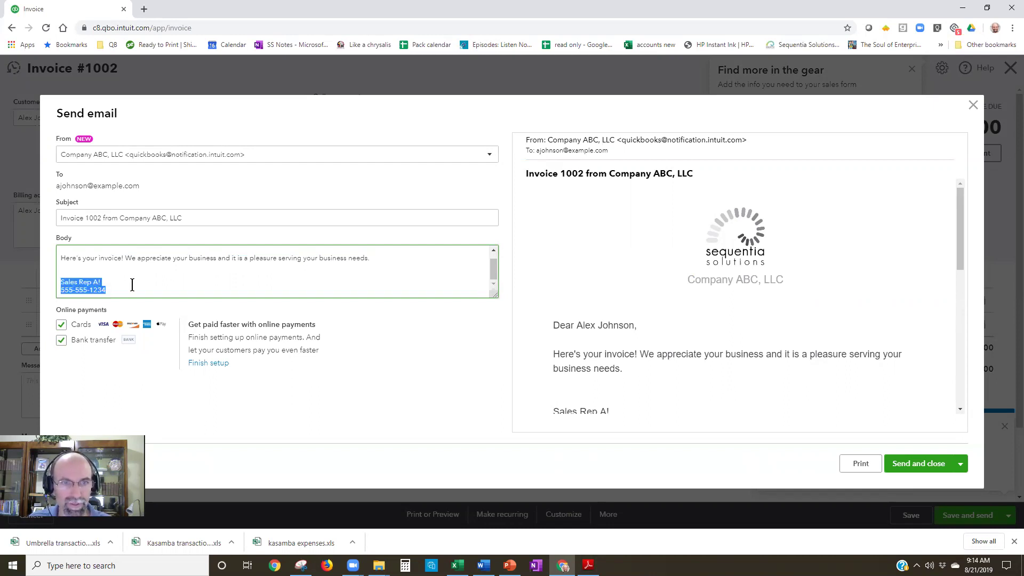
left_click(132, 284)
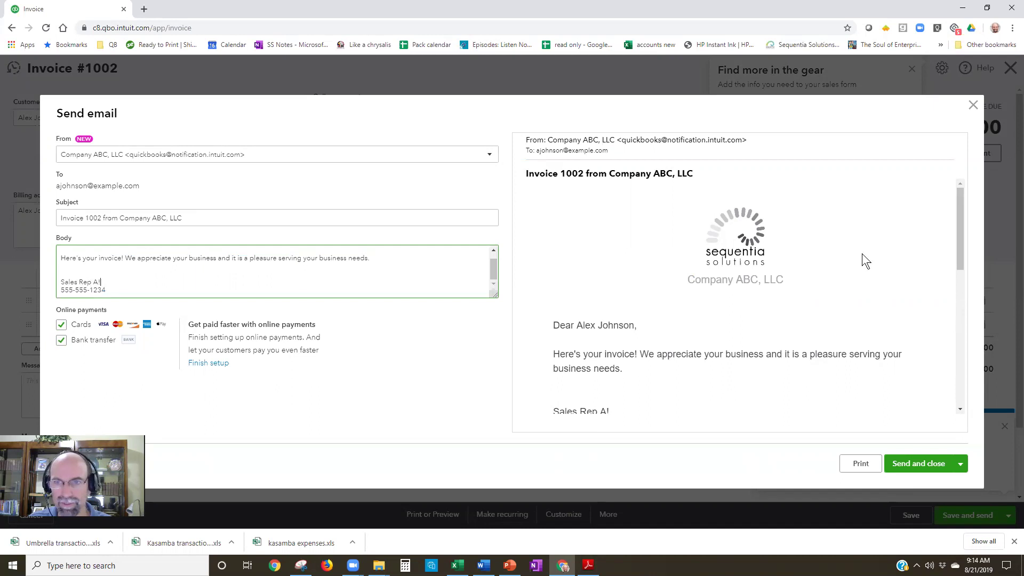
Scroll through the email preview and close the email without sending
scroll(761, 305, "down", 10)
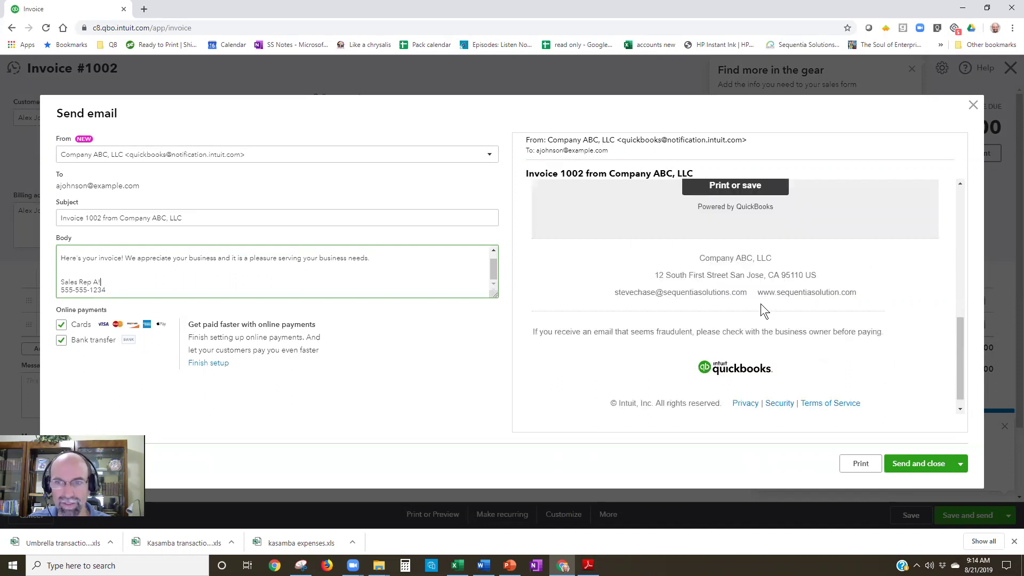
scroll(761, 303, "up", 10)
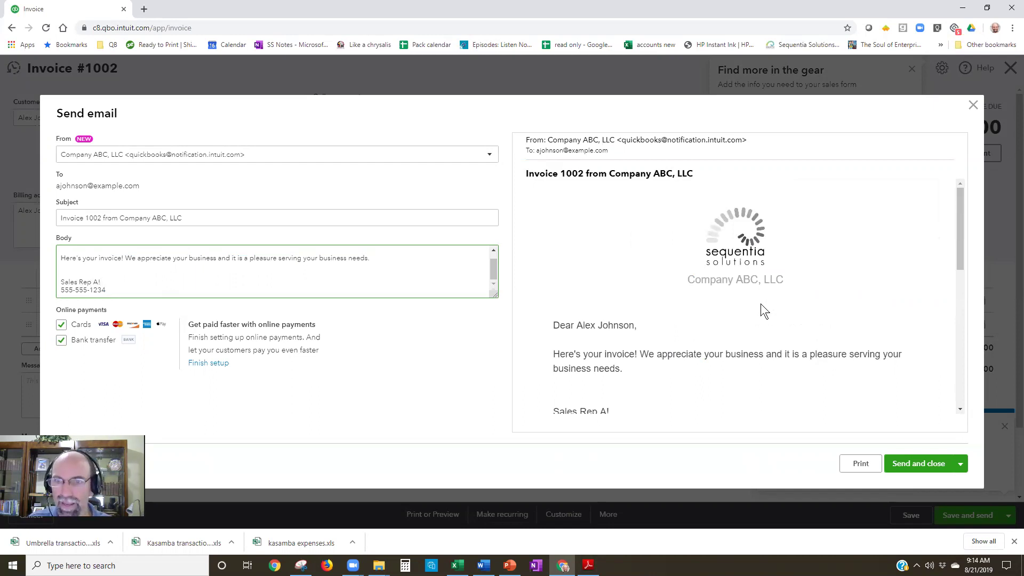
left_click(973, 105)
Switch over to the Word outline listing the invoice customization topics
key("alt+Tab")
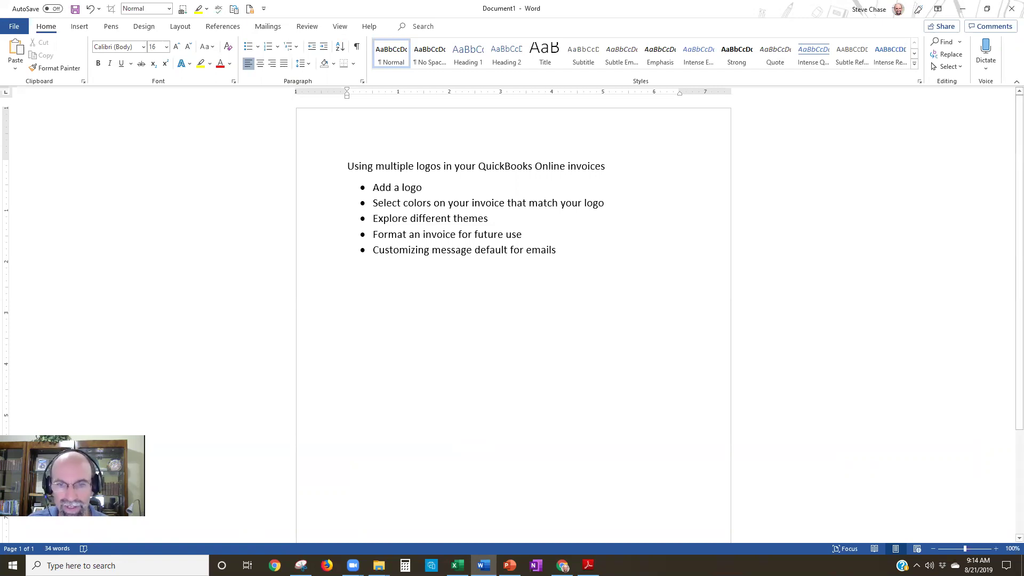
Bring invoice 1002 back and open its current Salesrep A style for editing
mouse_move(562, 564)
left_click(560, 530)
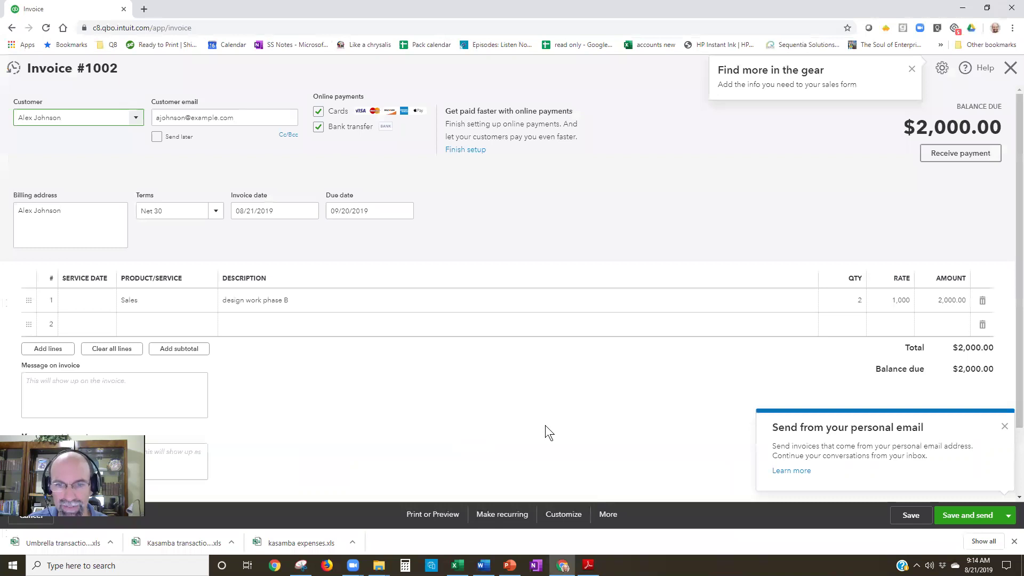
left_click(556, 518)
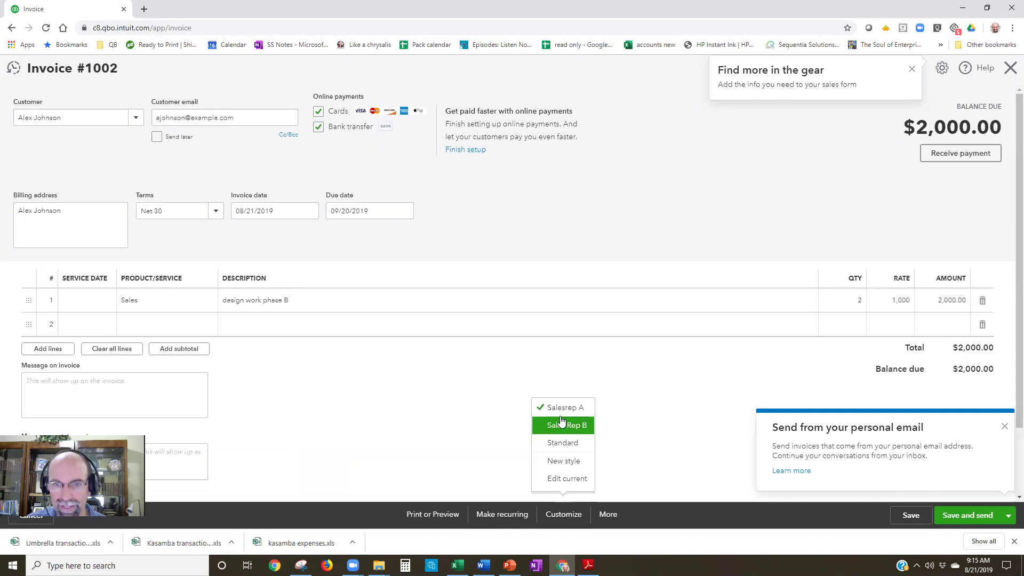
left_click(569, 480)
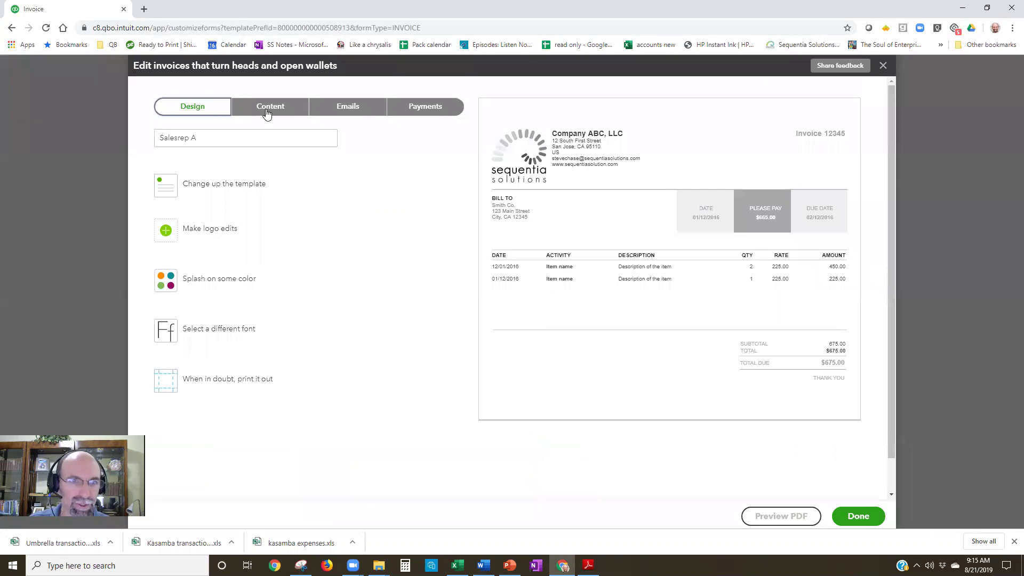
Review the style's content and online payment settings, then close the editor
left_click(267, 113)
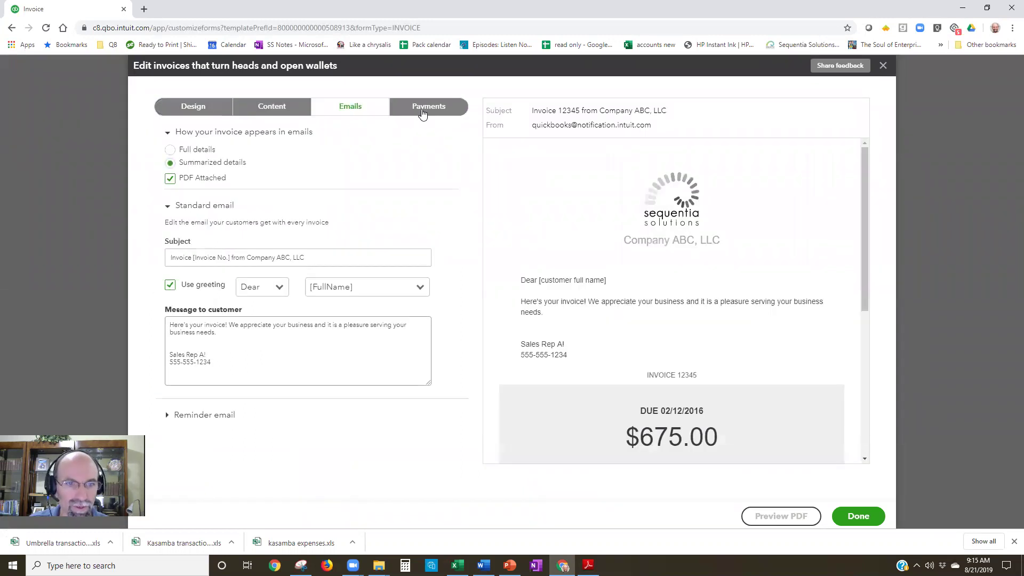
left_click(422, 112)
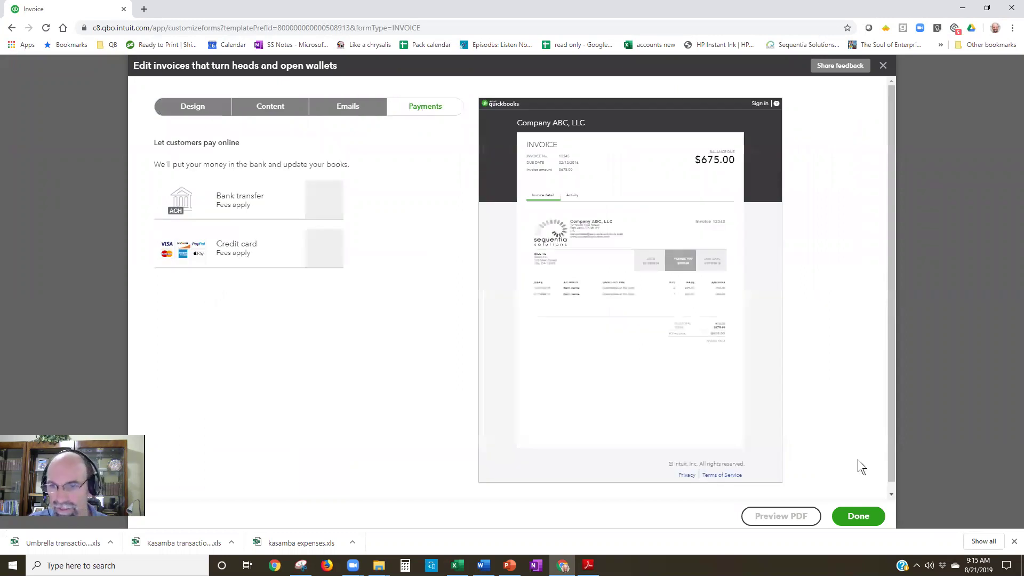
left_click(883, 65)
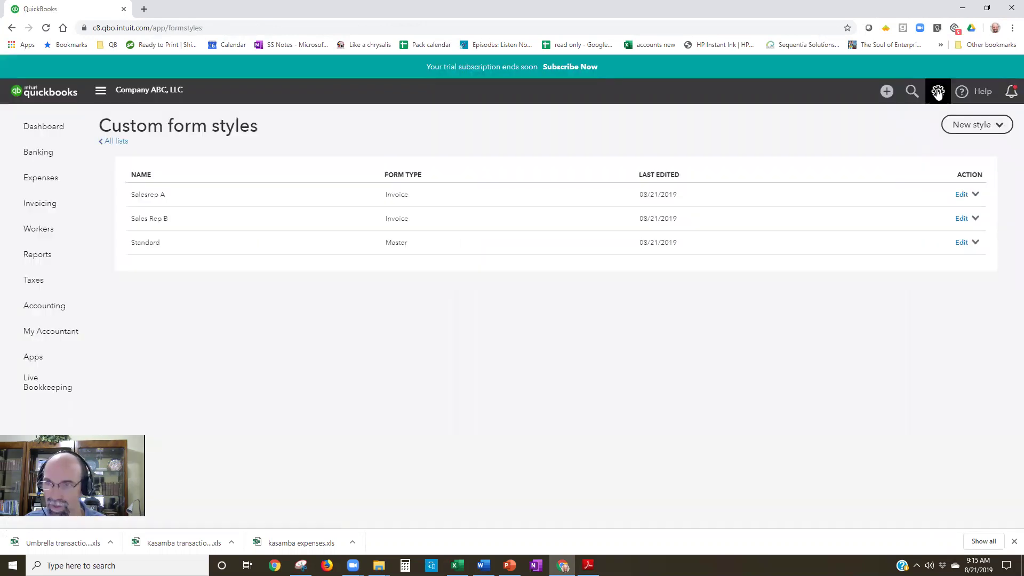
Choose Make default from Sales Rep B's Edit dropdown, then return to the Word document
left_click(937, 92)
left_click(279, 221)
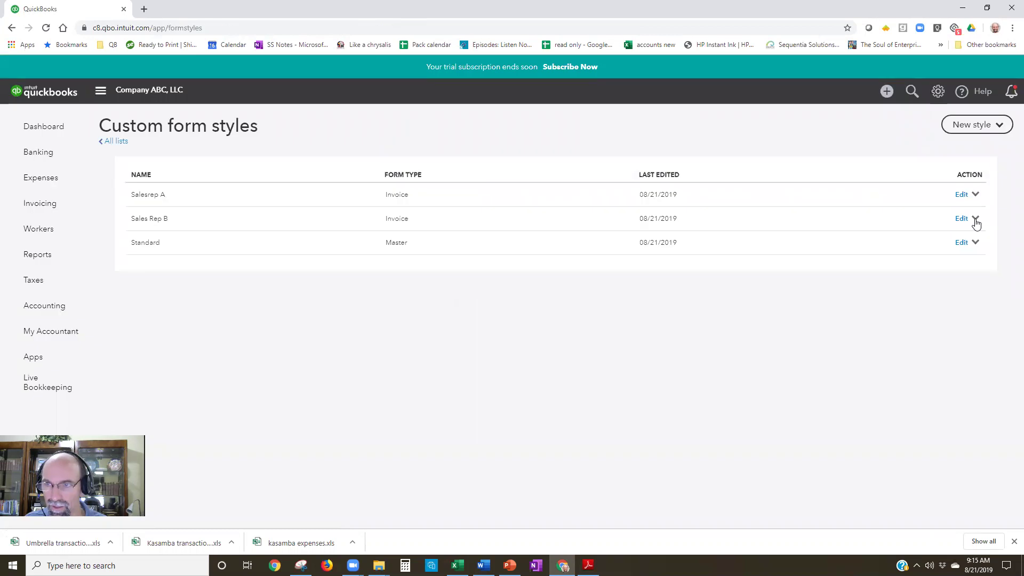
left_click(976, 220)
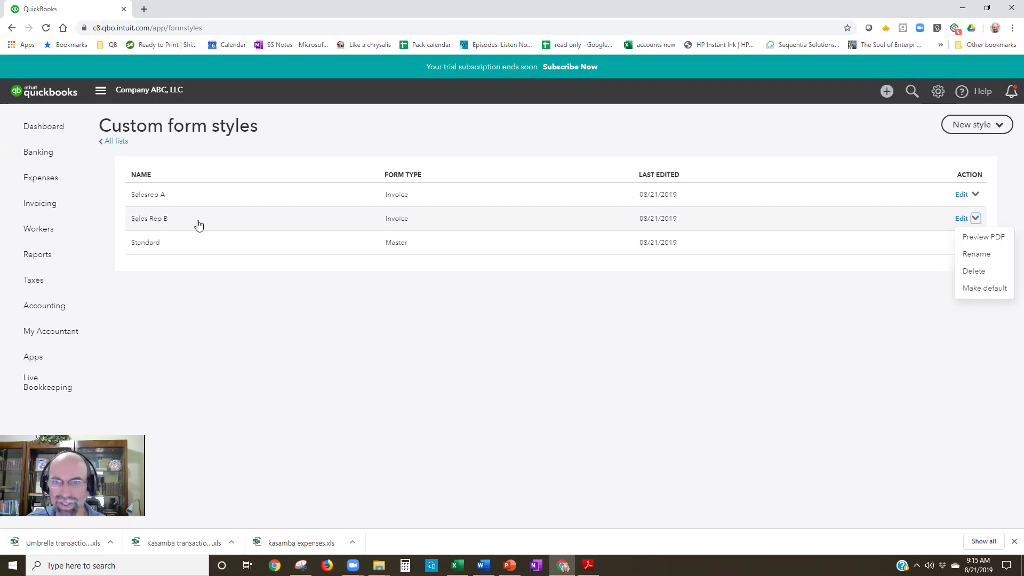
left_click(990, 288)
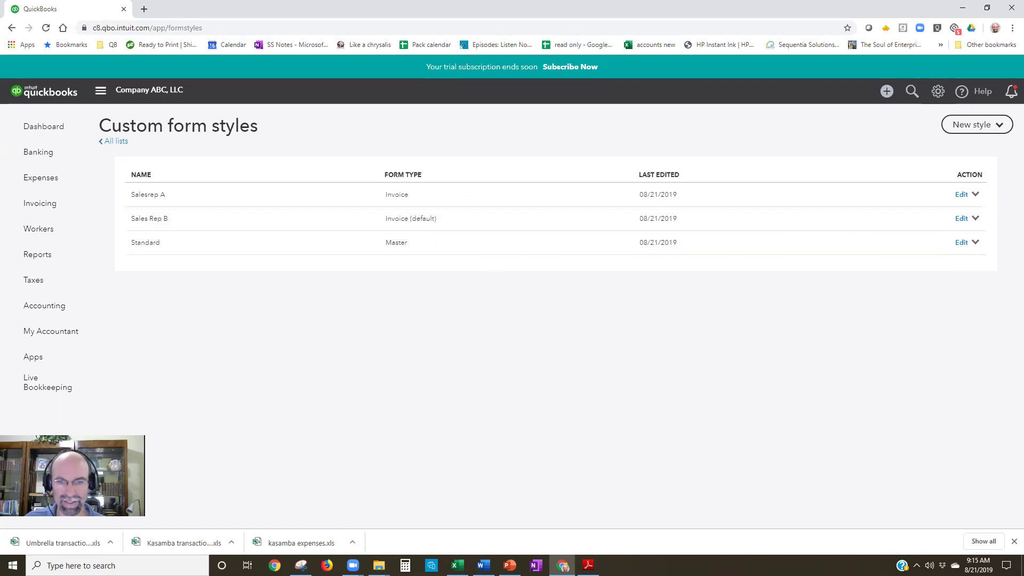
left_click(483, 565)
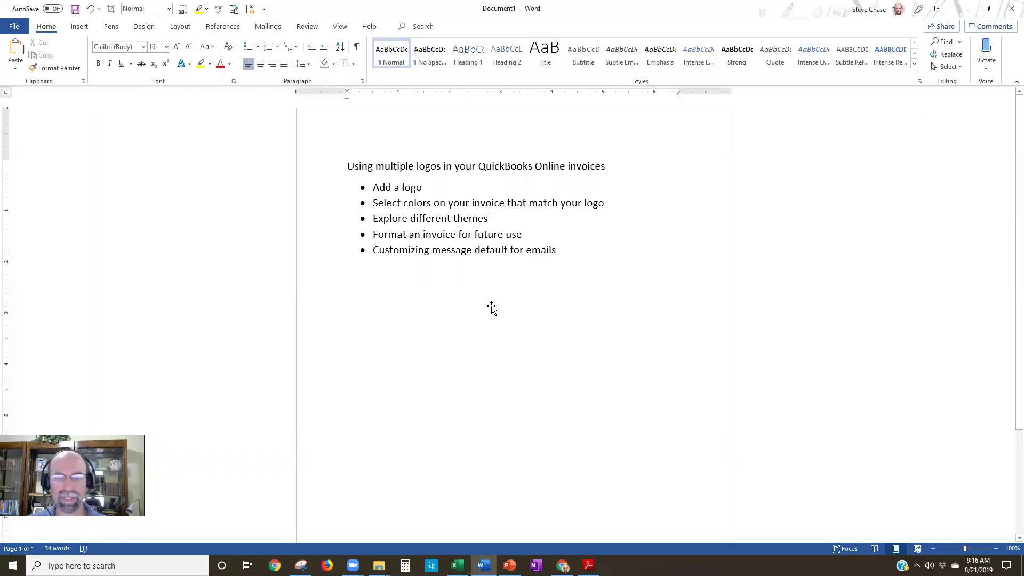
Paste the Sequentia Solutions logo and 'Have more questions?' contact block below the bullets
key("ctrl+v")
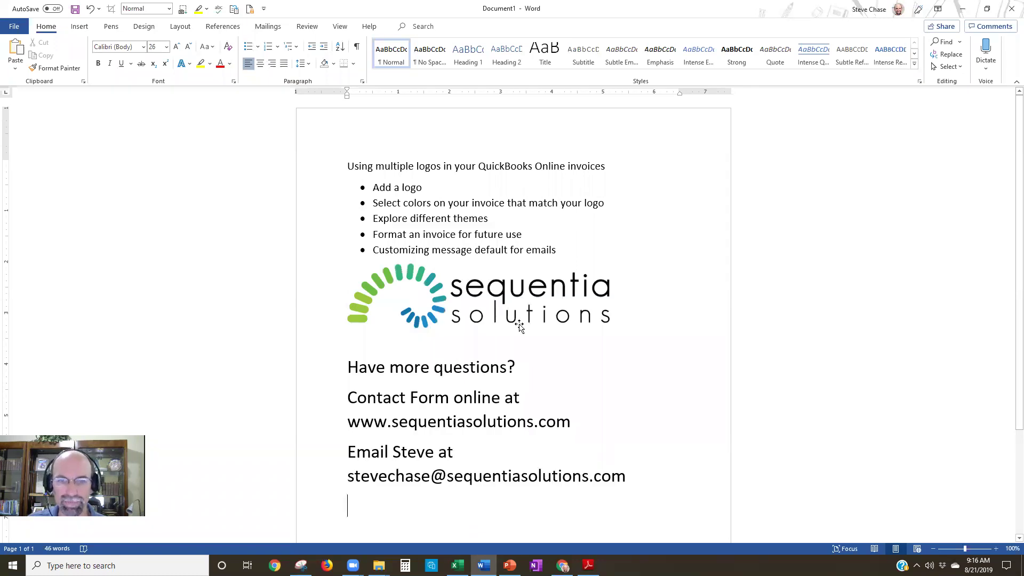